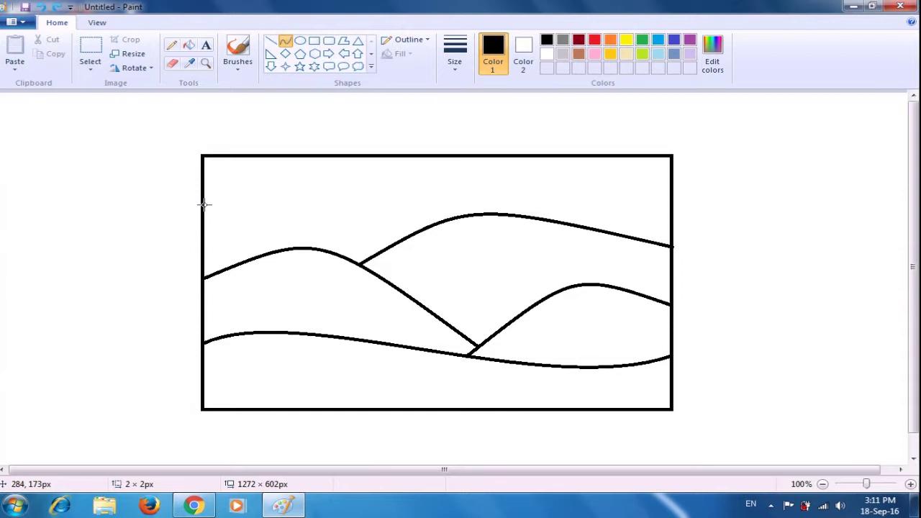
- Draw two adjoining black curved hill outlines, about 168 px and 163 px wide, from the frame's left edge to the large back hill
left_click_drag(204, 205, 325, 215)
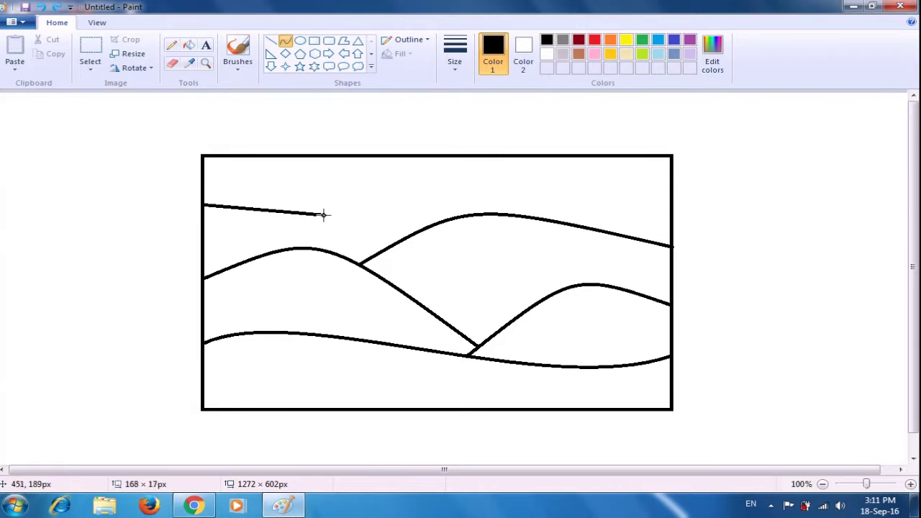
left_click_drag(253, 209, 259, 173)
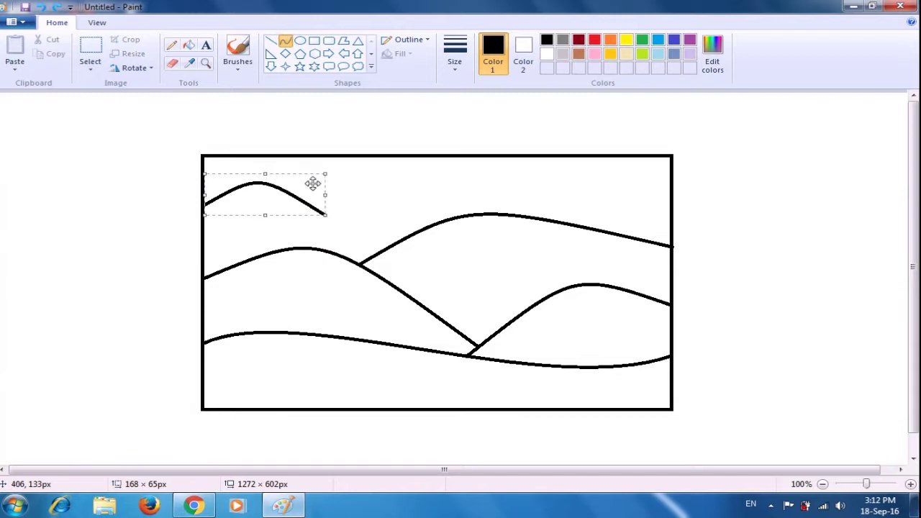
left_click(385, 191)
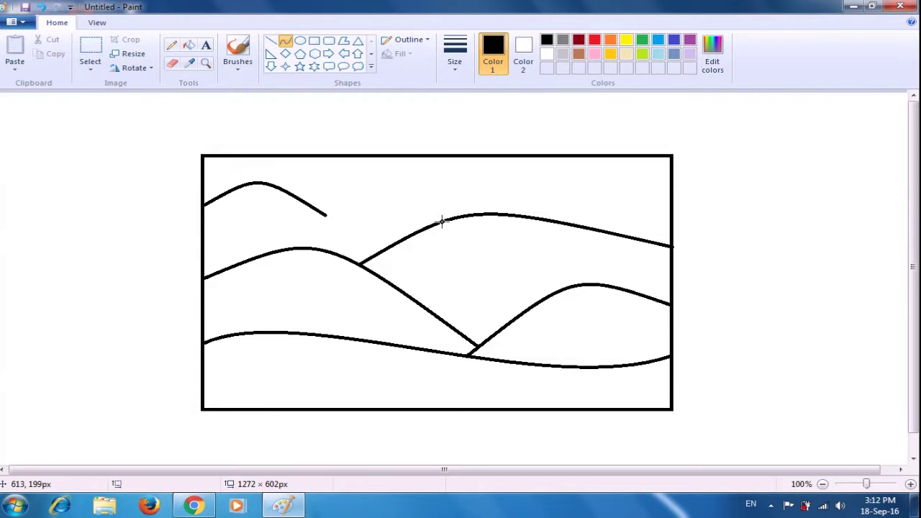
left_click_drag(441, 221, 384, 188)
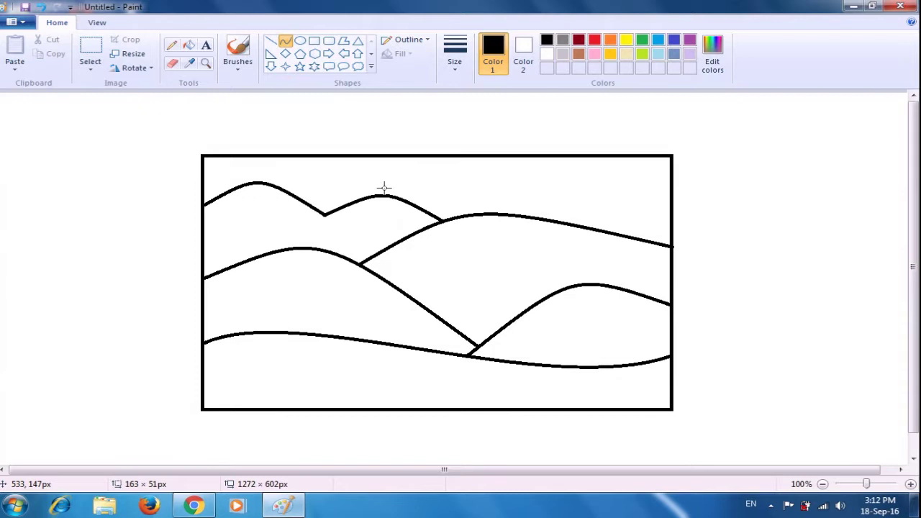
left_click(383, 188)
left_click(398, 133)
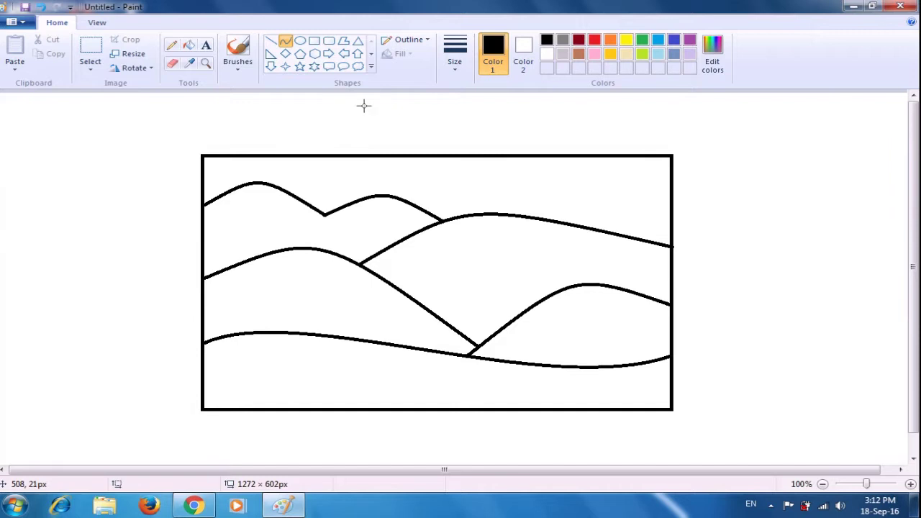
- Draw a sun in the sky as a solid-filled ellipse about 58 × 49 px, with gold outline and gold fill
left_click(301, 43)
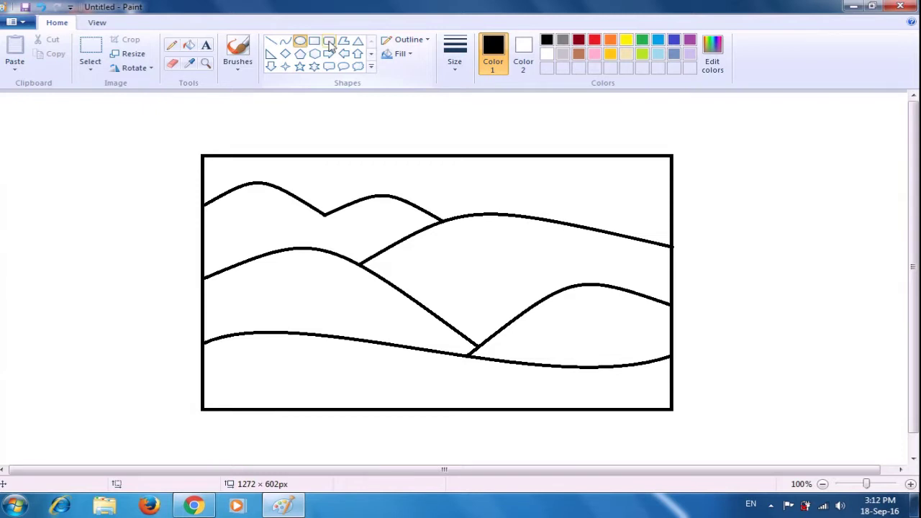
left_click(398, 54)
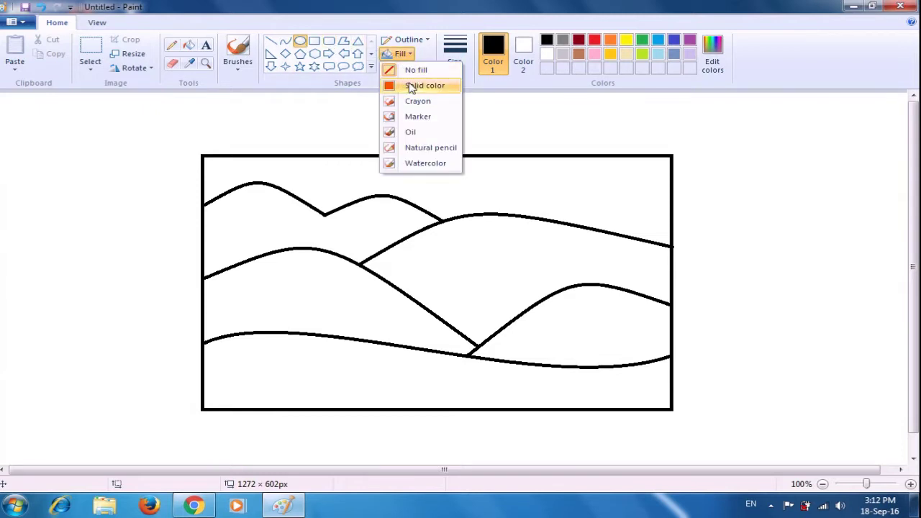
left_click(411, 88)
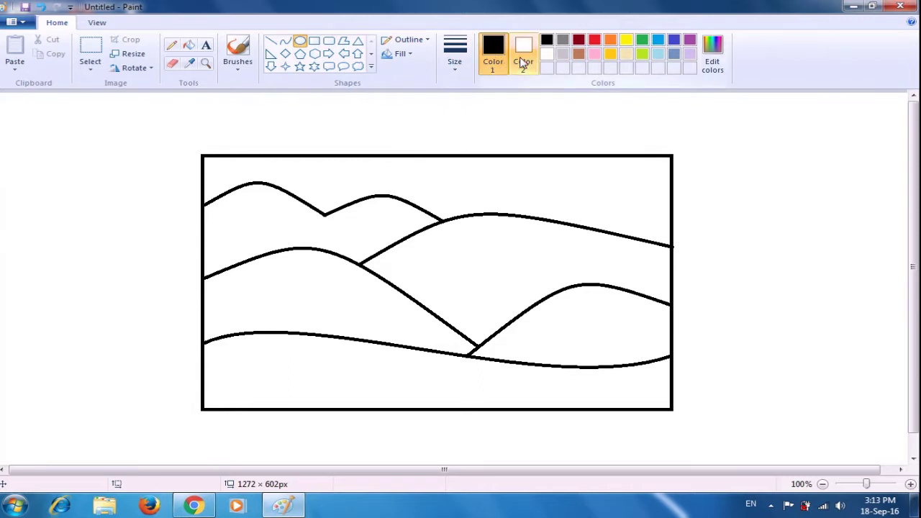
left_click(609, 57)
left_click(526, 49)
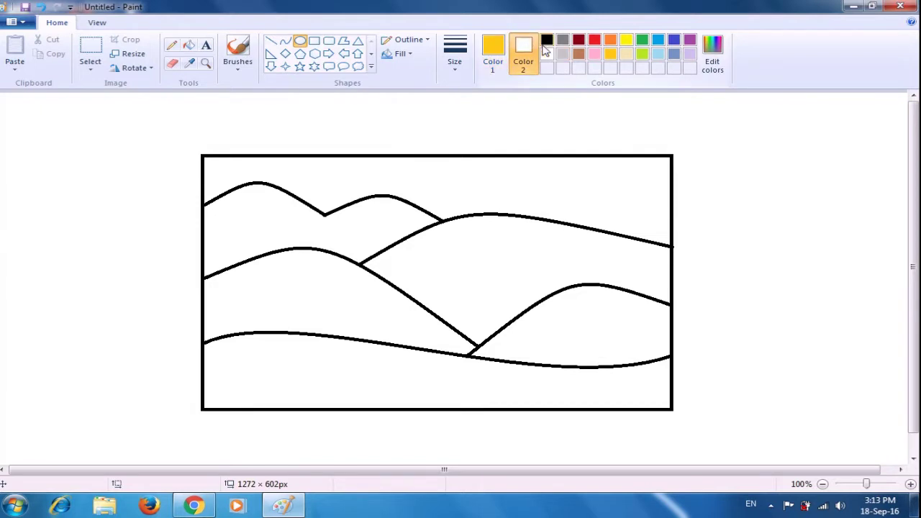
left_click(610, 59)
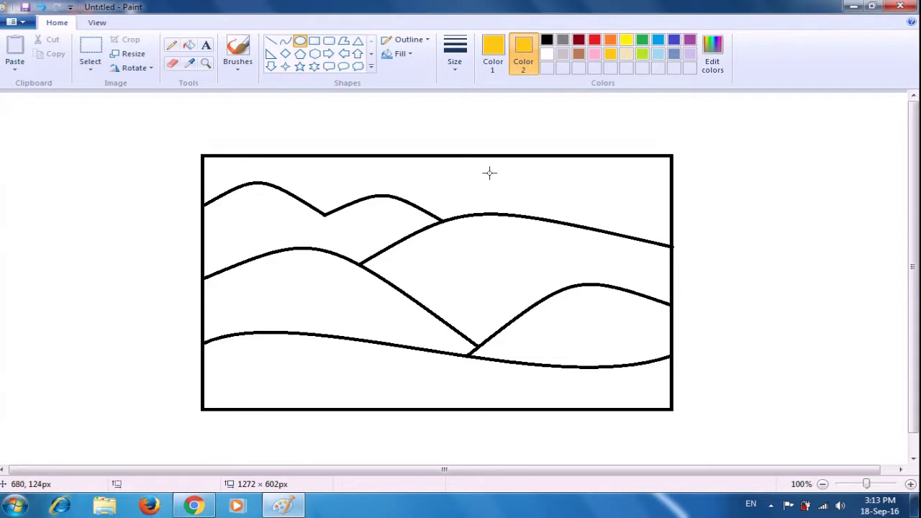
left_click_drag(482, 167, 523, 200)
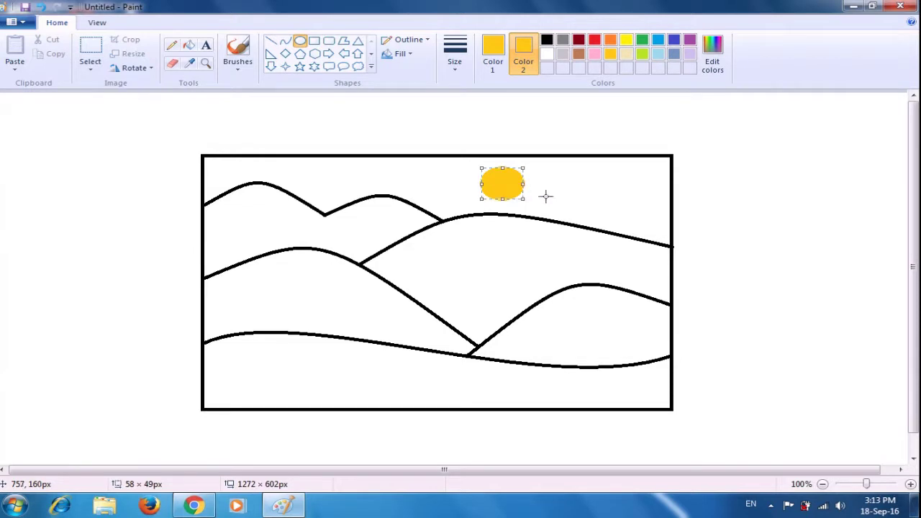
left_click(546, 196)
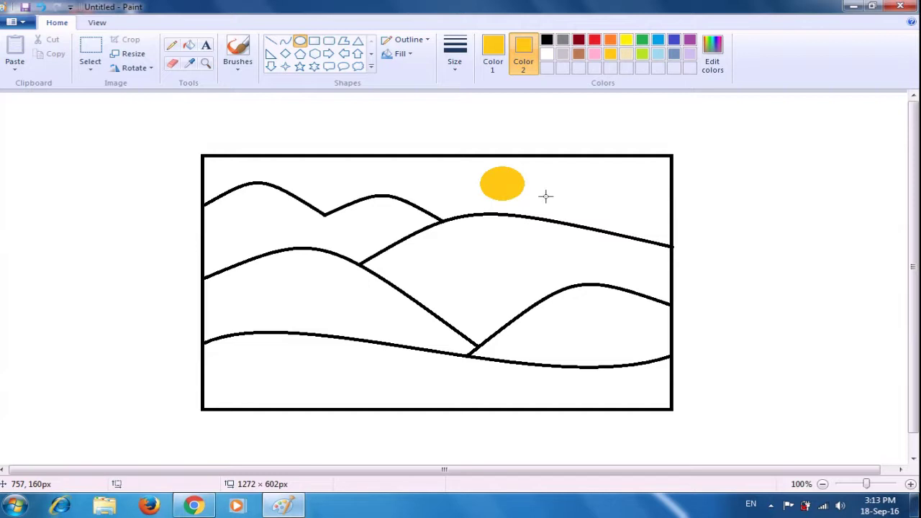
- Draw three turquoise straight streaks, each about 110 to 120 px long, in the sky to the right of the sun
left_click(495, 59)
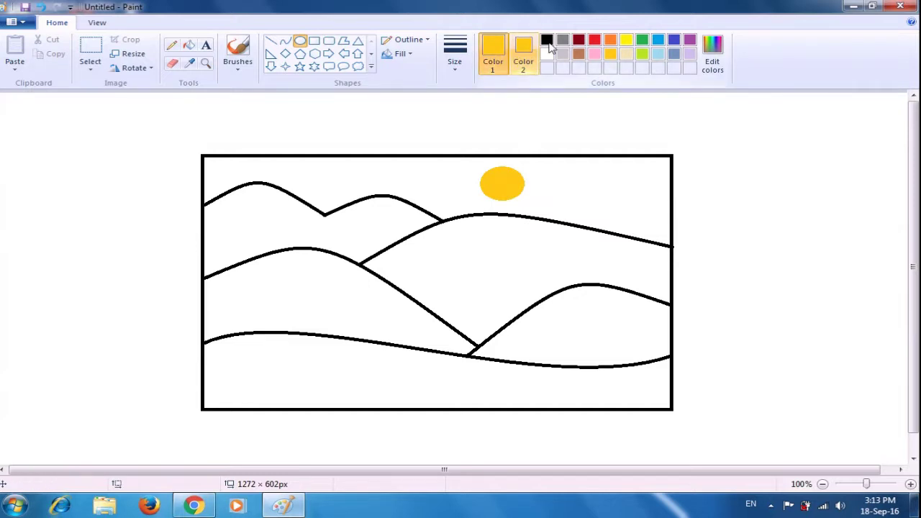
left_click(656, 42)
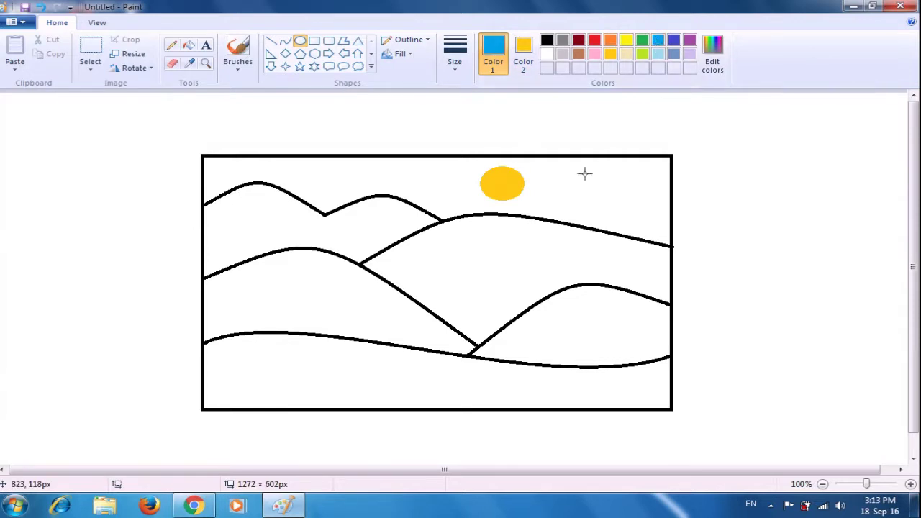
left_click_drag(556, 170, 635, 172)
key("ctrl+z")
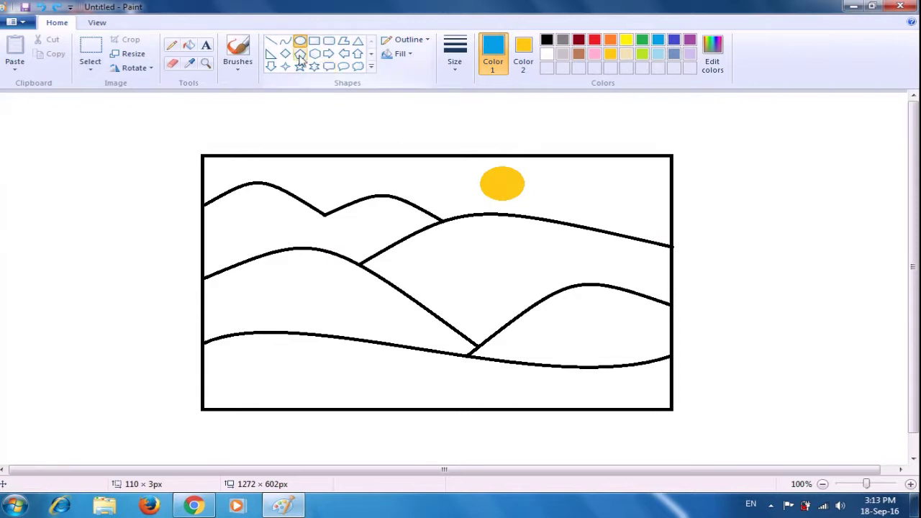
left_click(273, 42)
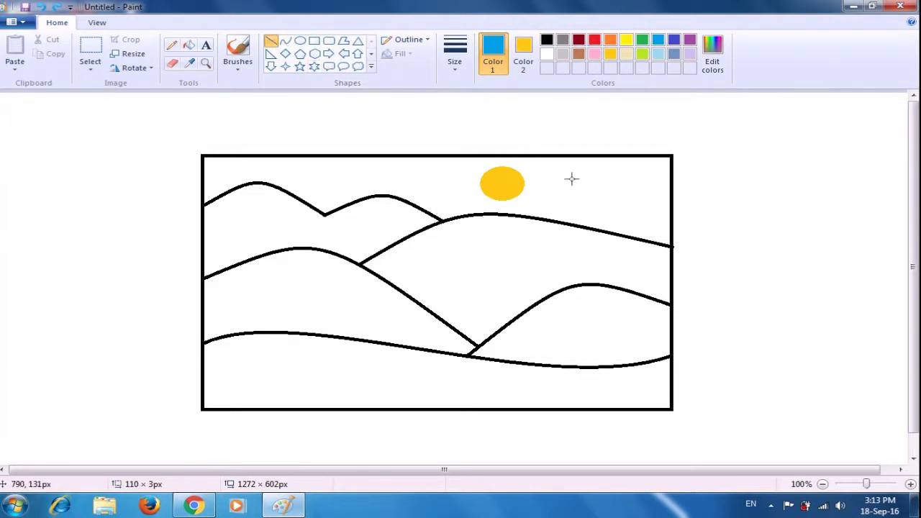
left_click_drag(579, 173, 656, 172)
left_click(735, 156)
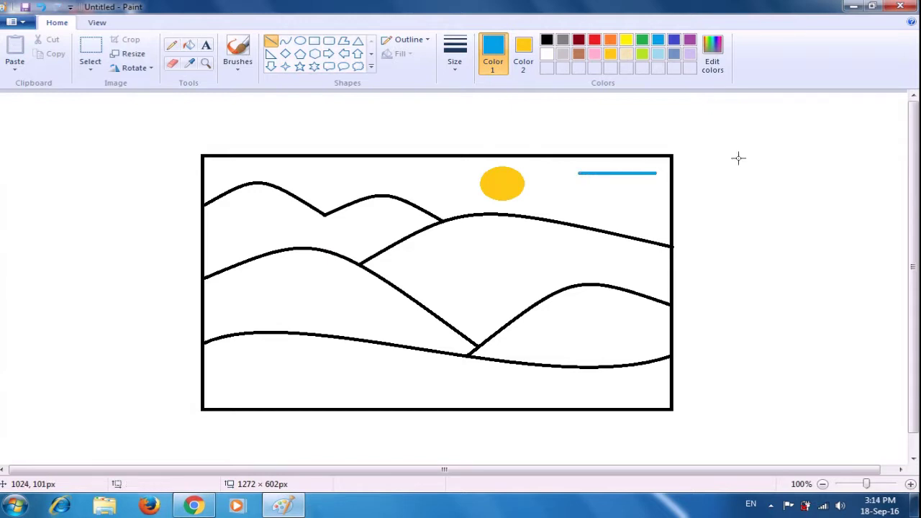
left_click_drag(582, 183, 665, 208)
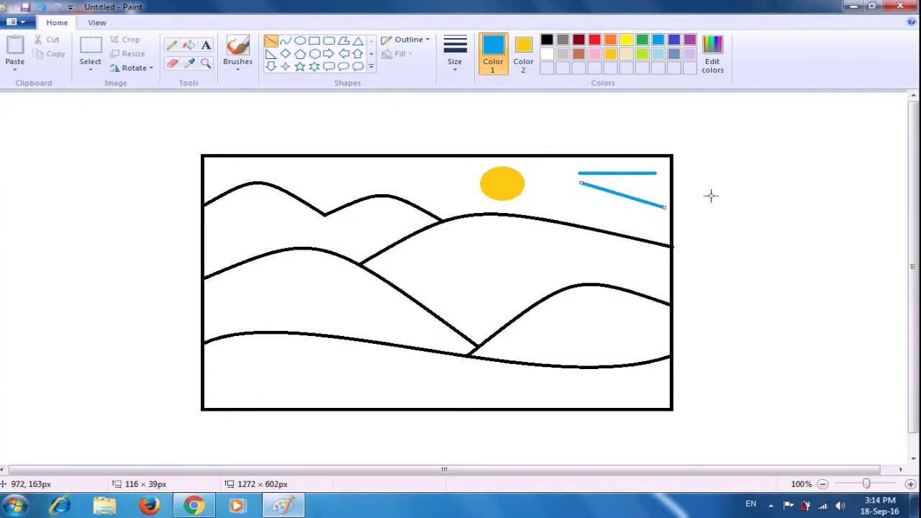
left_click(742, 187)
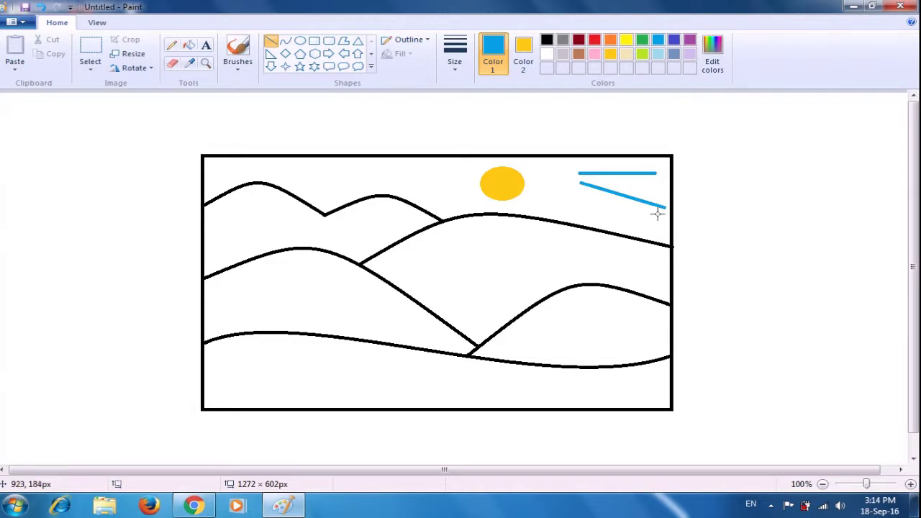
left_click_drag(566, 208, 651, 221)
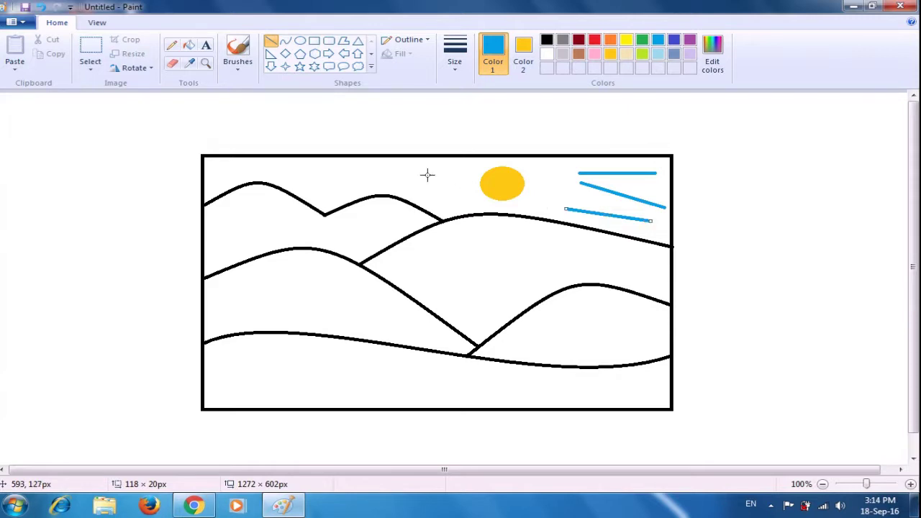
- Draw four more turquoise streaks in the sky: two just left of the sun and two longer ones above the left hills
left_click_drag(430, 168, 479, 171)
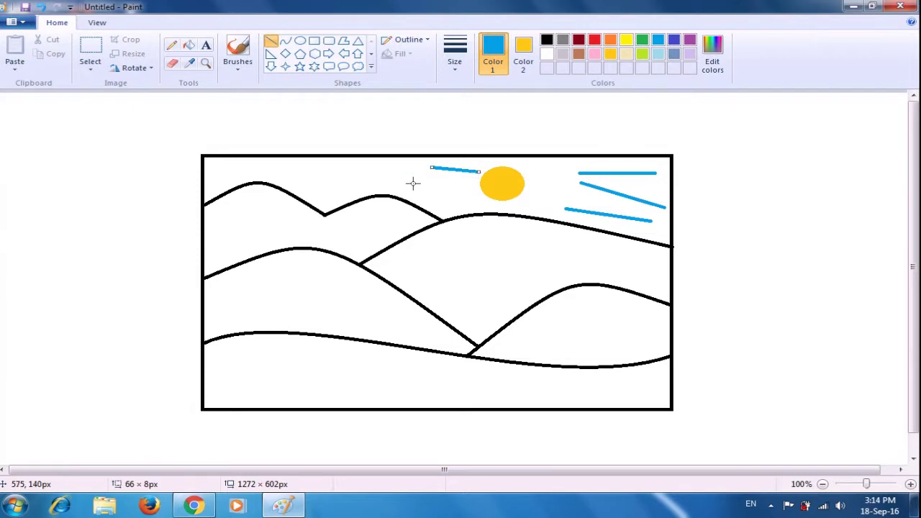
left_click(426, 185)
left_click_drag(426, 185, 481, 196)
left_click_drag(238, 165, 350, 163)
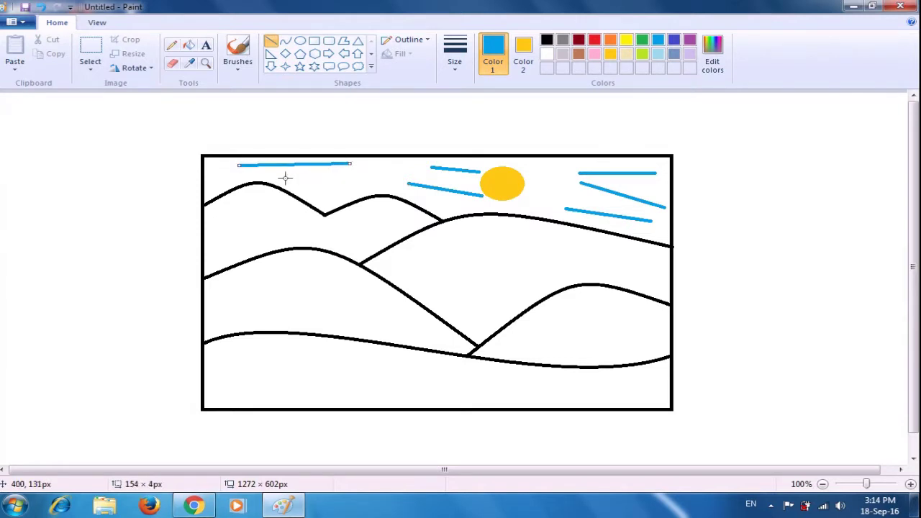
left_click_drag(285, 178, 369, 179)
left_click(517, 134)
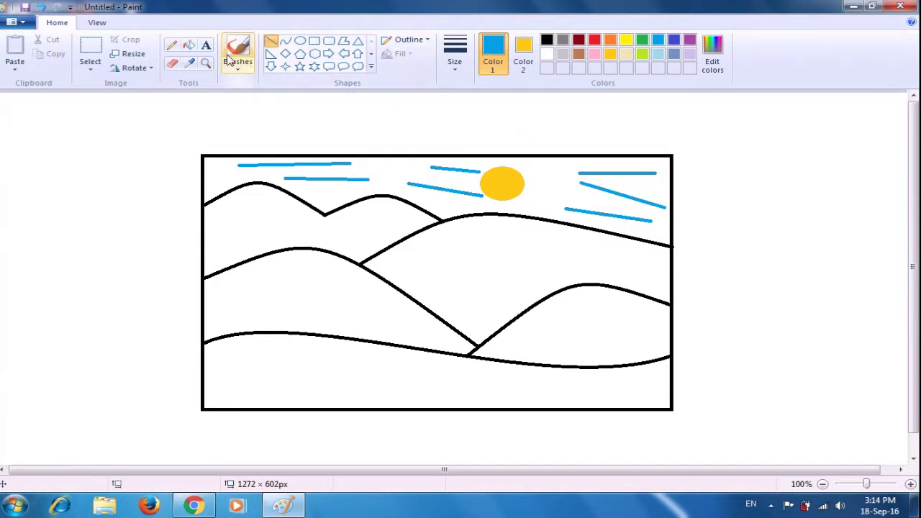
- Fill the ground area along the bottom of the framed landscape with brown
left_click(188, 46)
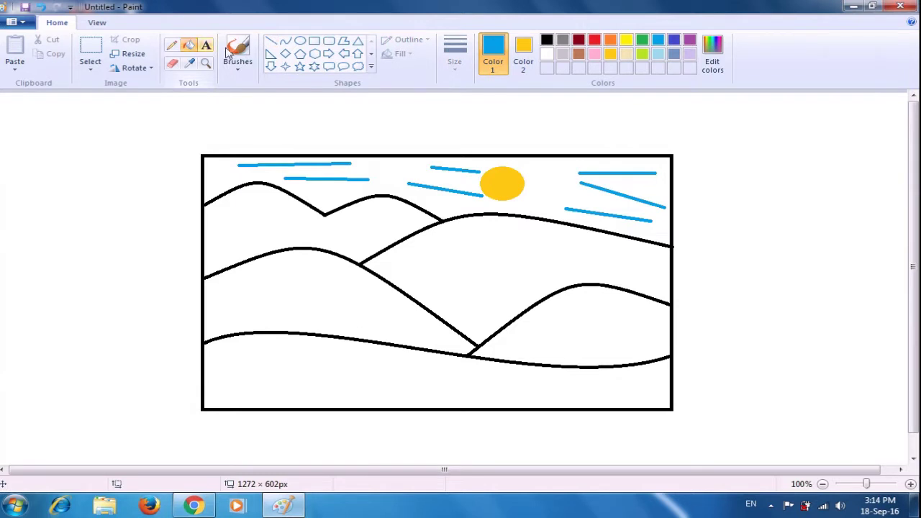
left_click(579, 54)
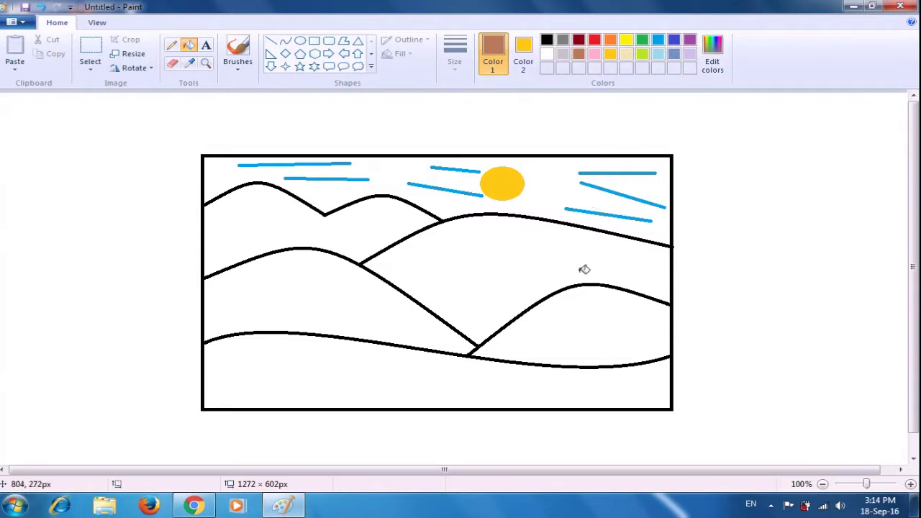
left_click(585, 397)
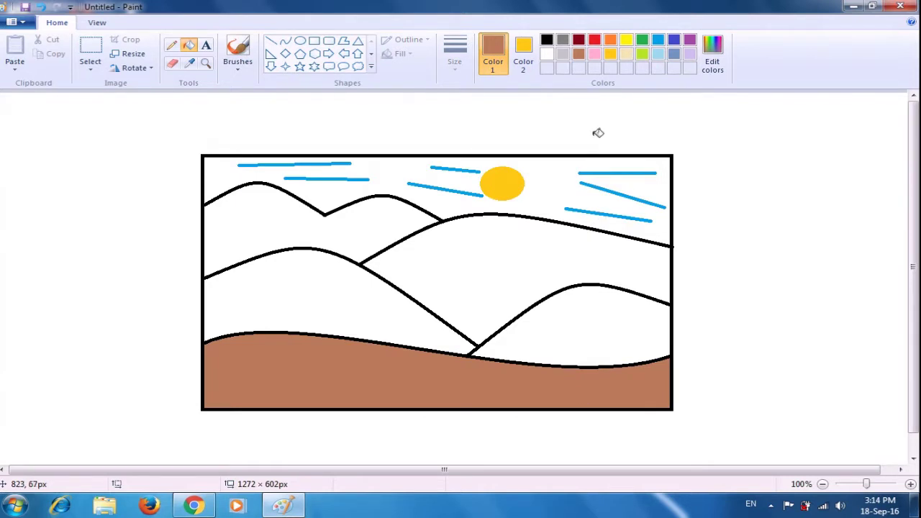
- Fill the front right hill with red and the large hill behind it with turquoise
left_click(595, 42)
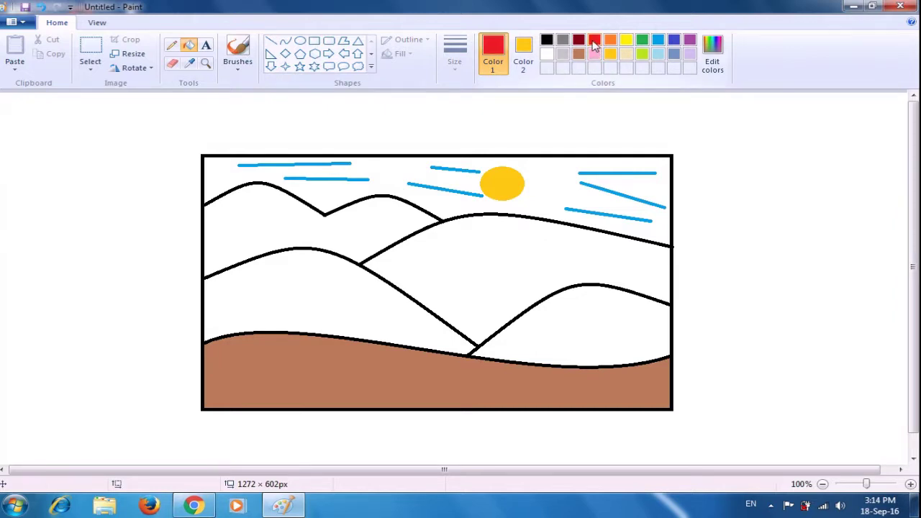
left_click(593, 314)
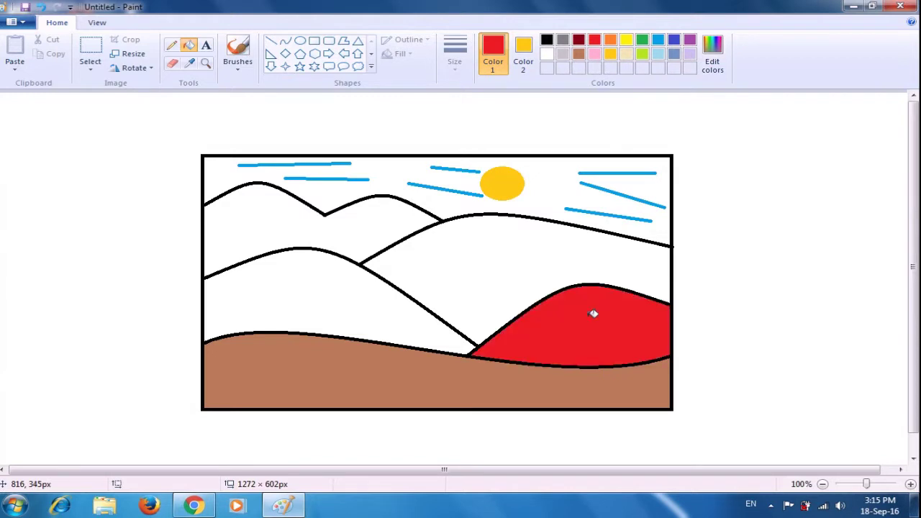
left_click(659, 43)
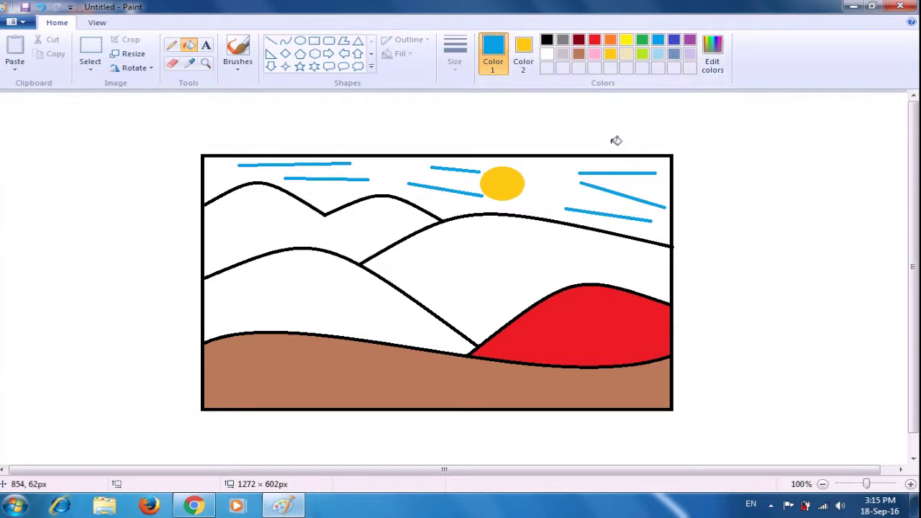
left_click(565, 251)
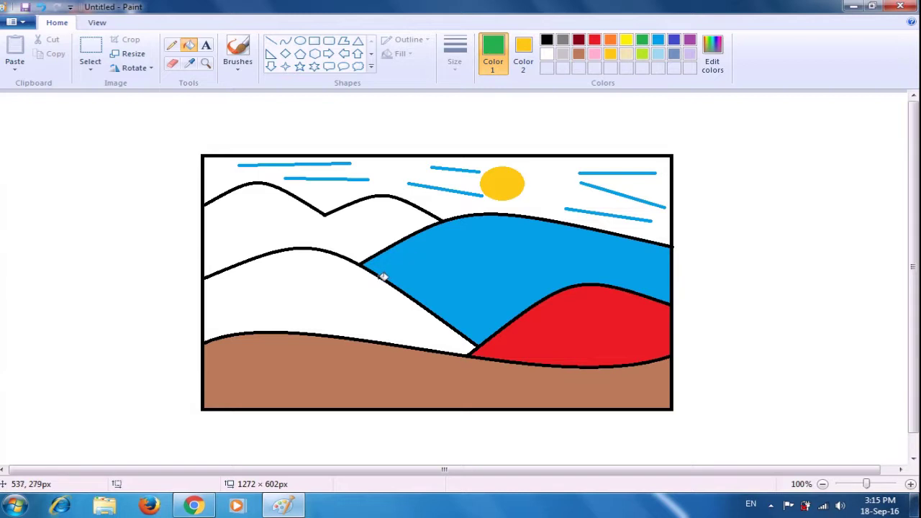
- Fill the front left hill with green and the hills behind it with dark red
left_click(327, 297)
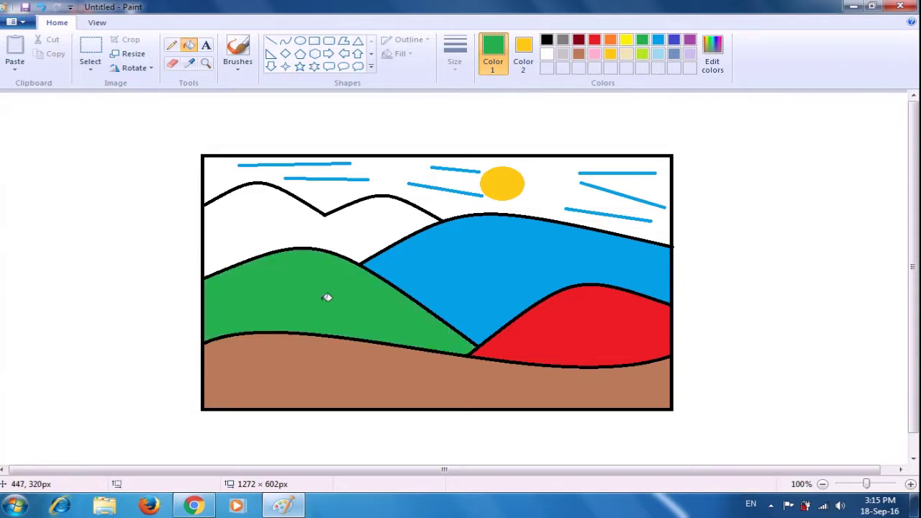
left_click(579, 41)
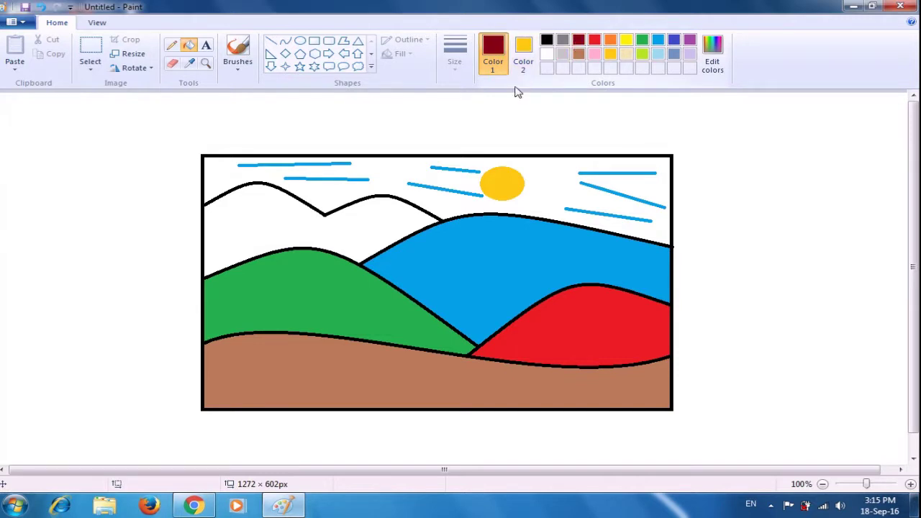
left_click(391, 221)
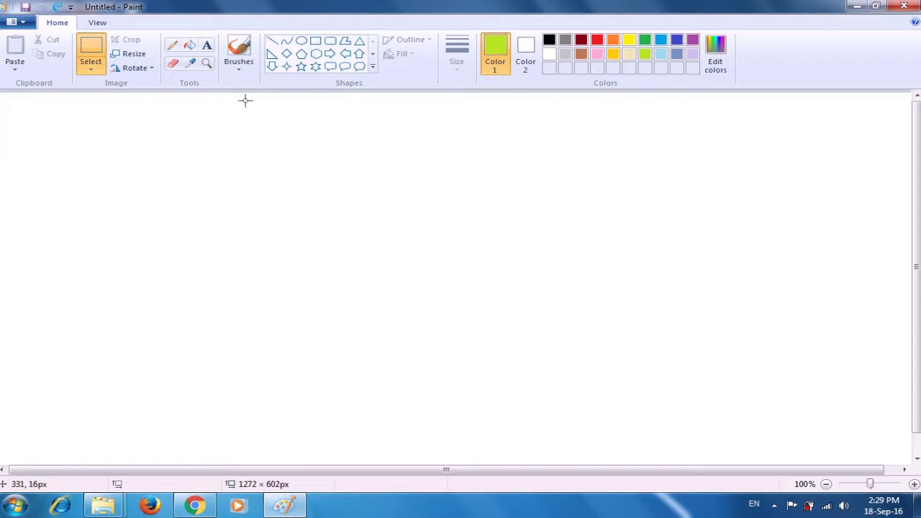
- Draw a lime curve about 350 px wide for the fish's upper body outline, bowed upward near its left end
left_click(286, 42)
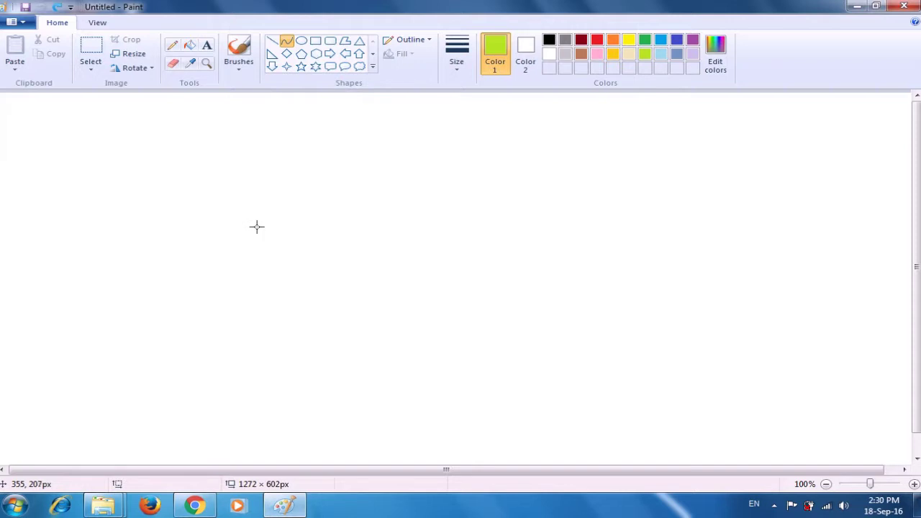
left_click_drag(256, 230, 511, 232)
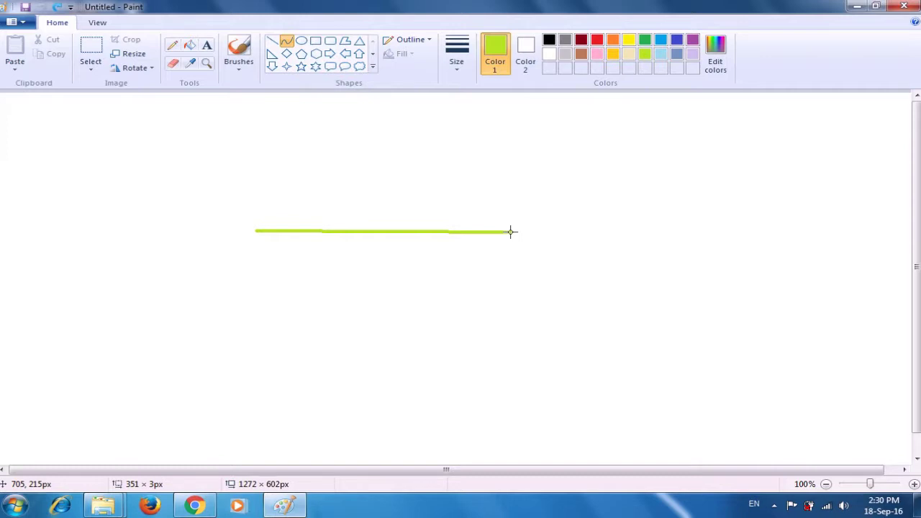
left_click(319, 230)
left_click_drag(319, 230, 309, 192)
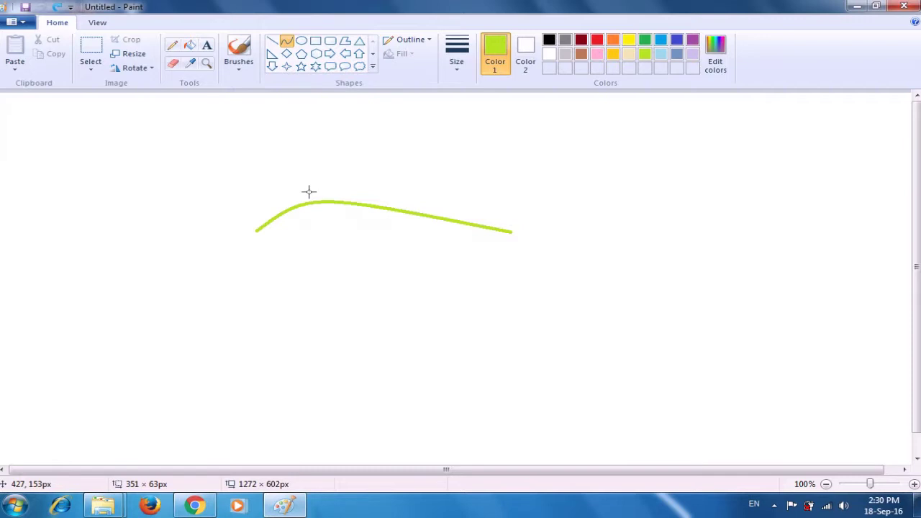
left_click_drag(309, 192, 309, 192)
left_click(309, 169)
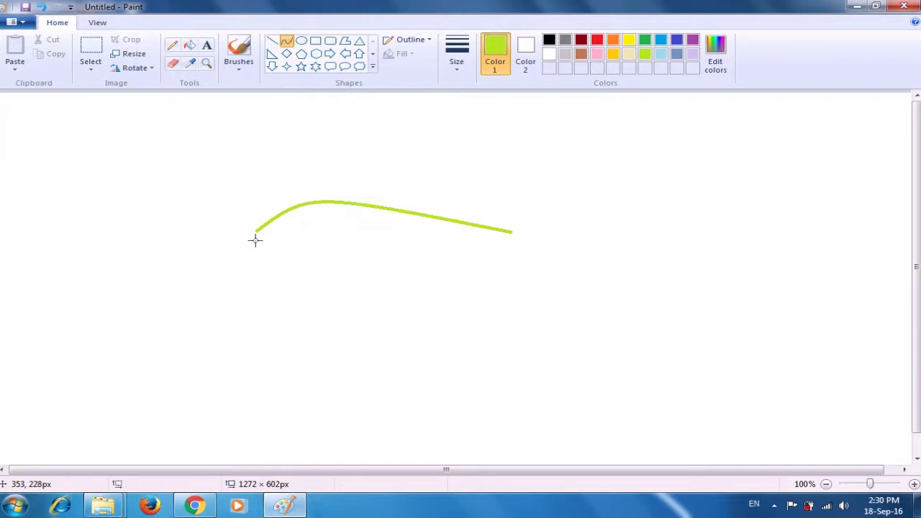
- Draw a matching lime curve about 350 px wide just below the first, bowed downward near its left end as the belly
left_click_drag(255, 240, 509, 241)
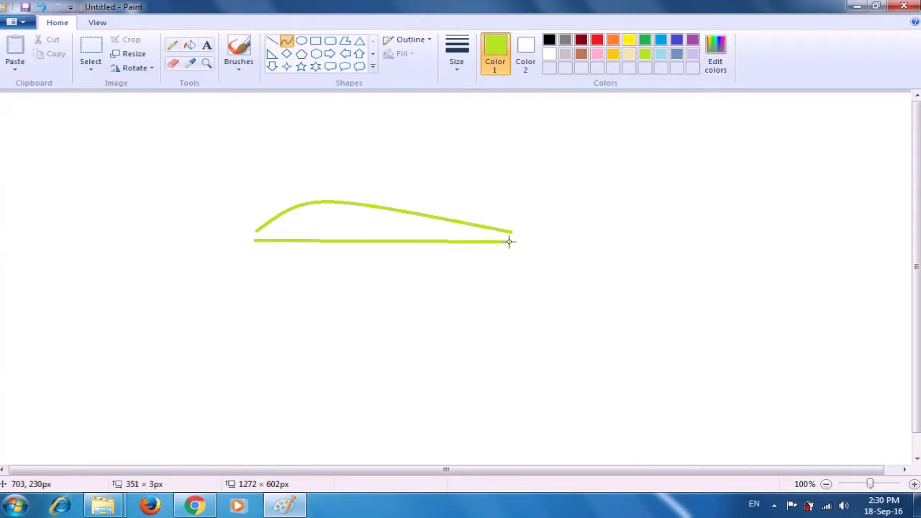
left_click_drag(316, 242, 317, 276)
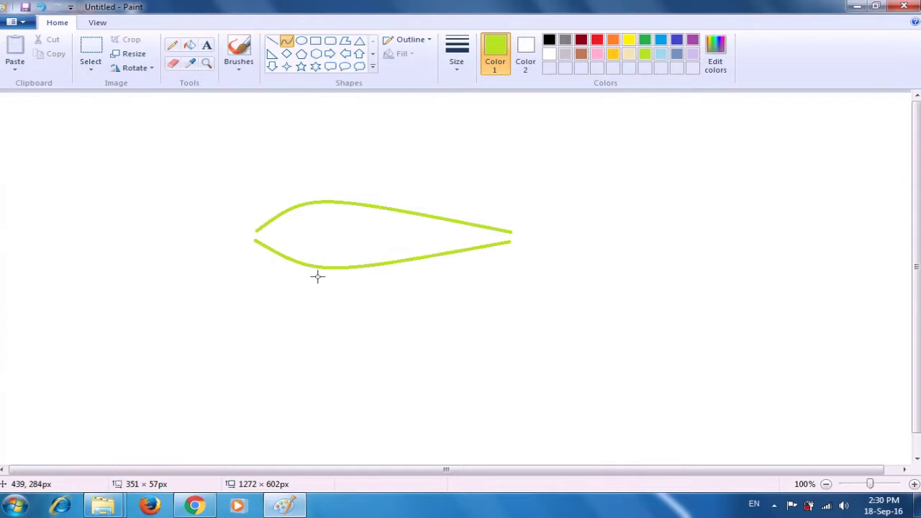
left_click_drag(318, 276, 317, 276)
left_click(329, 301)
- Draw the tail's two outer curves from the body's right ends: one about 50 px wide rising, one about 40 px wide descending
left_click(510, 231)
left_click_drag(510, 231, 524, 194)
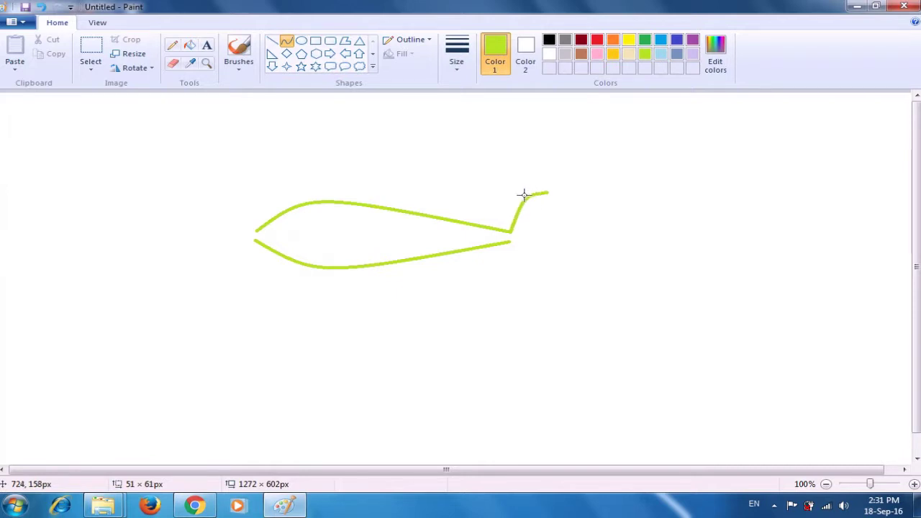
left_click(524, 194)
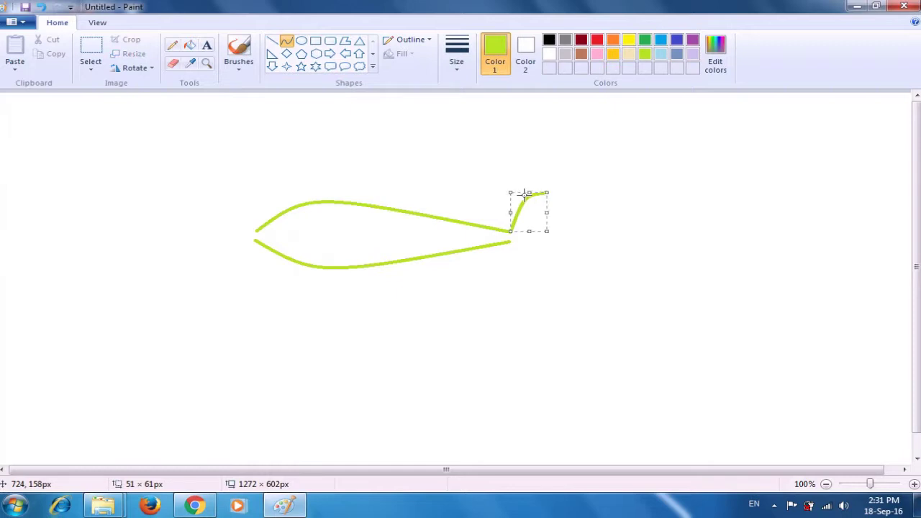
left_click(588, 166)
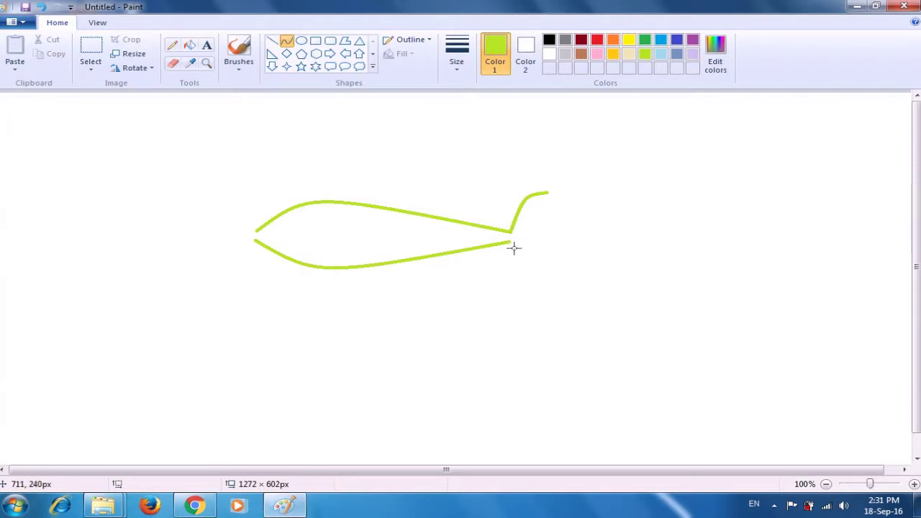
left_click_drag(507, 241, 536, 268)
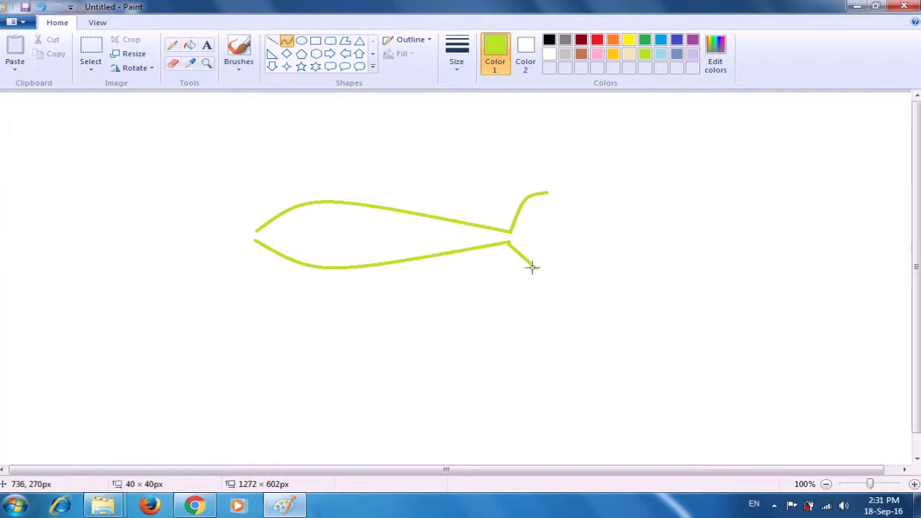
left_click_drag(526, 261, 517, 267)
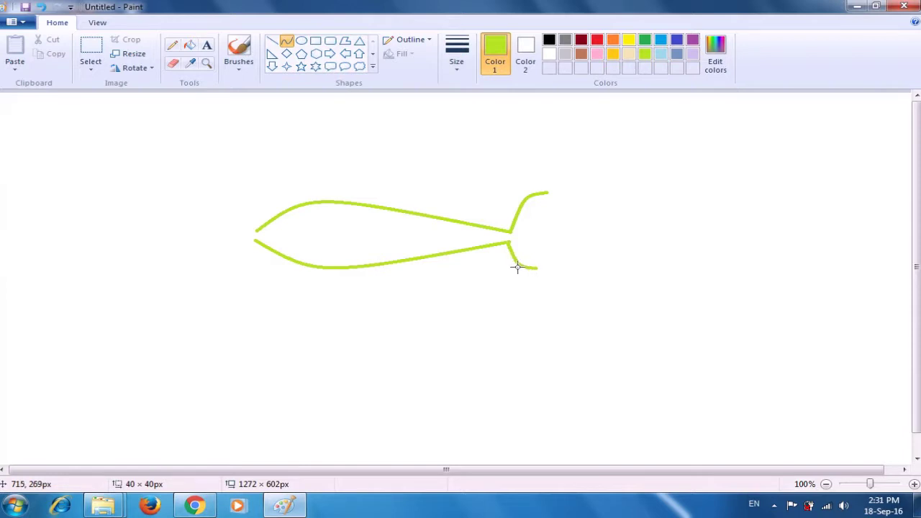
left_click_drag(517, 267, 518, 267)
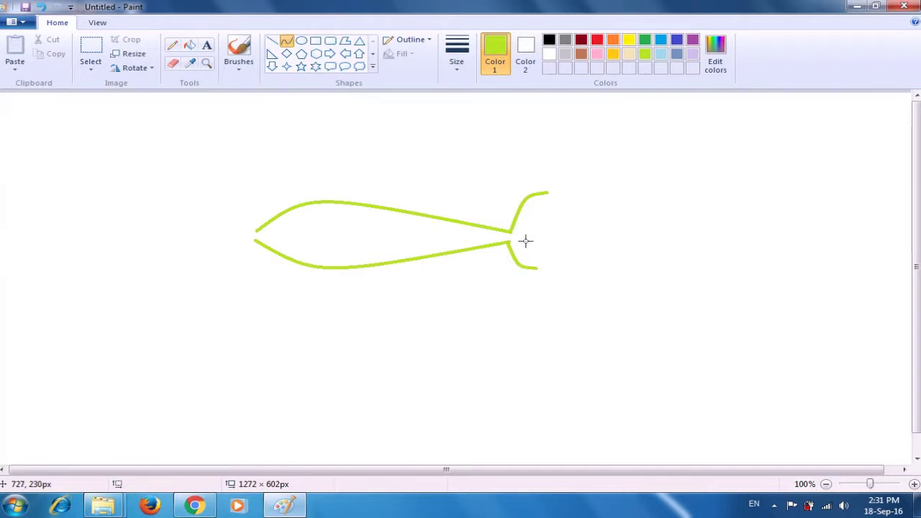
- Close the upper and lower tail lobes with two inner curves meeting in a notch at the middle of the tail
left_click_drag(525, 236, 547, 192)
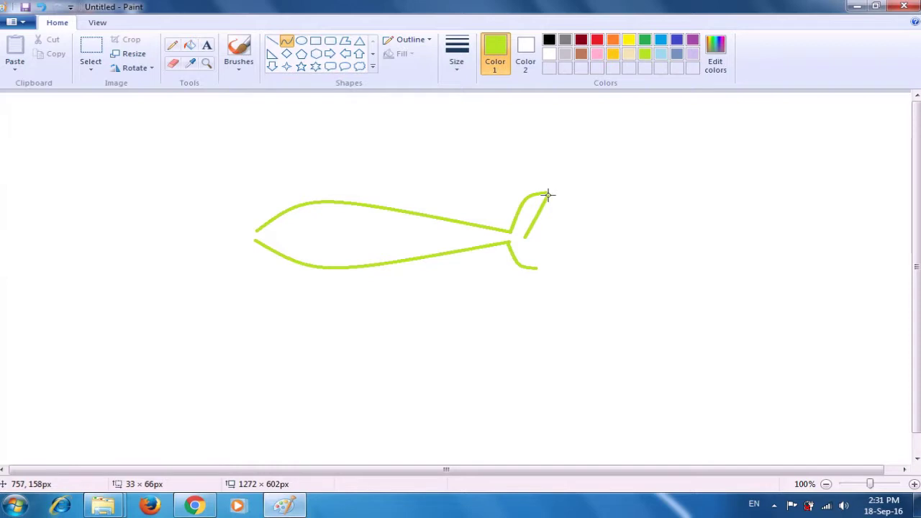
mouse_move(547, 194)
left_mouse_down()
mouse_move(539, 211)
mouse_move(548, 219)
mouse_move(540, 202)
left_mouse_up()
left_click(603, 237)
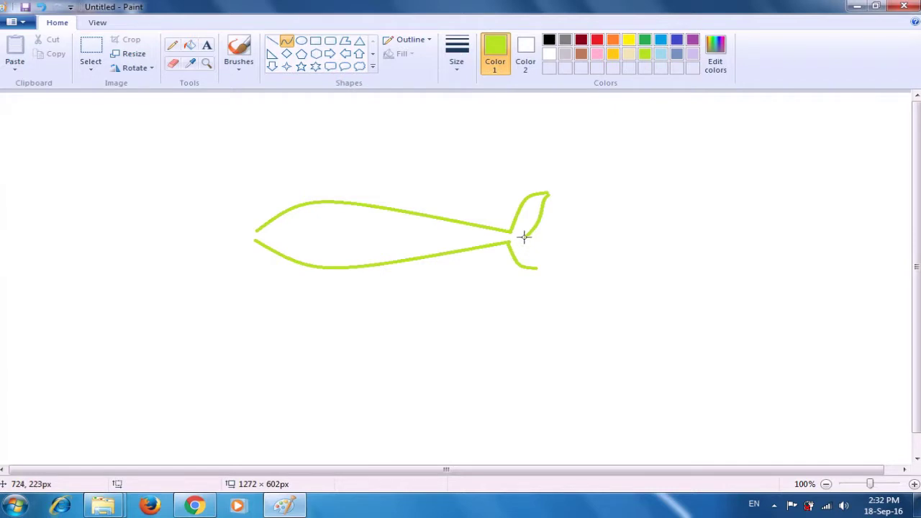
mouse_move(524, 239)
left_mouse_down()
mouse_move(538, 268)
mouse_move(537, 247)
mouse_move(528, 249)
mouse_move(539, 246)
left_mouse_up()
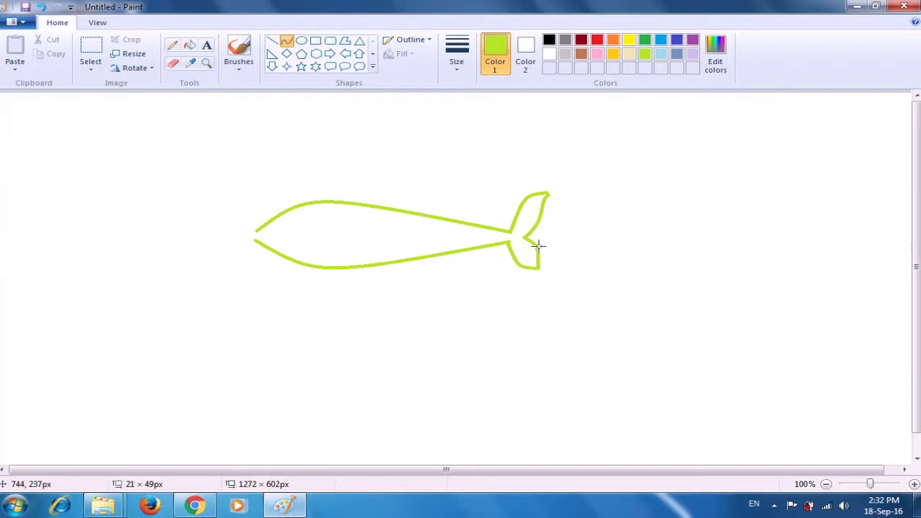
left_click_drag(538, 245, 531, 261)
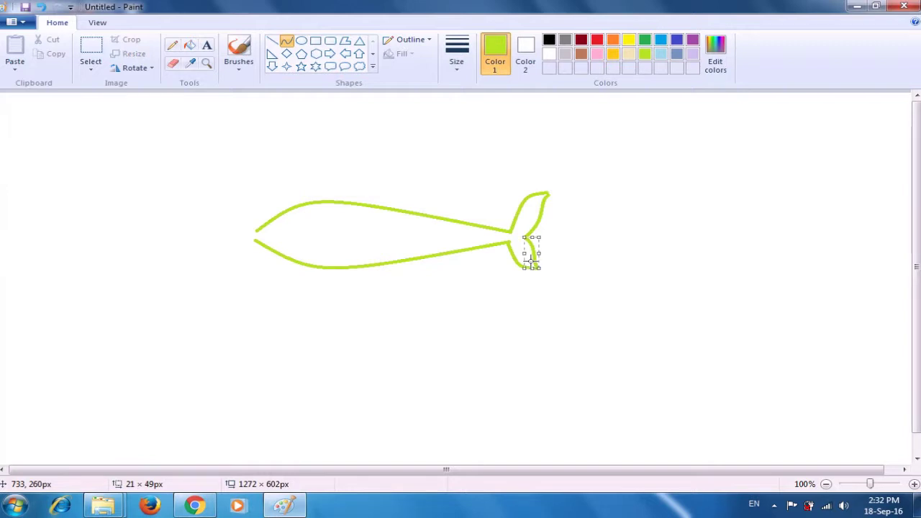
left_click(595, 243)
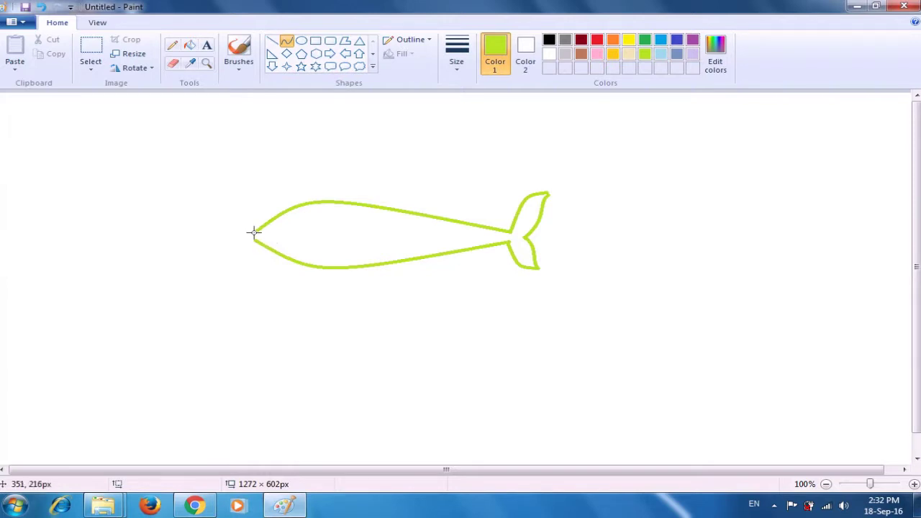
- Draw a slanted mouth line about 33 px wide from the snout and a small upward-arched eye about 21 px wide
left_click_drag(257, 230, 280, 245)
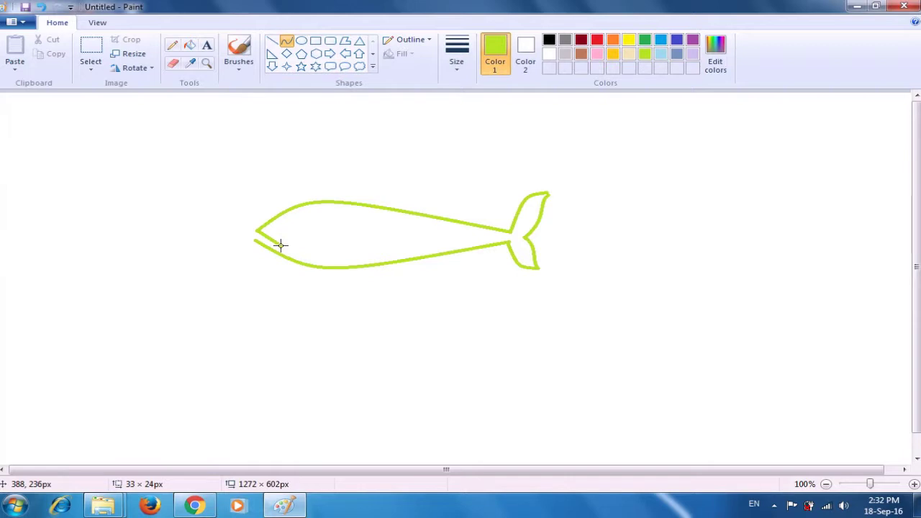
left_click_drag(281, 246, 281, 245)
left_click(269, 289)
left_click_drag(286, 230, 302, 228)
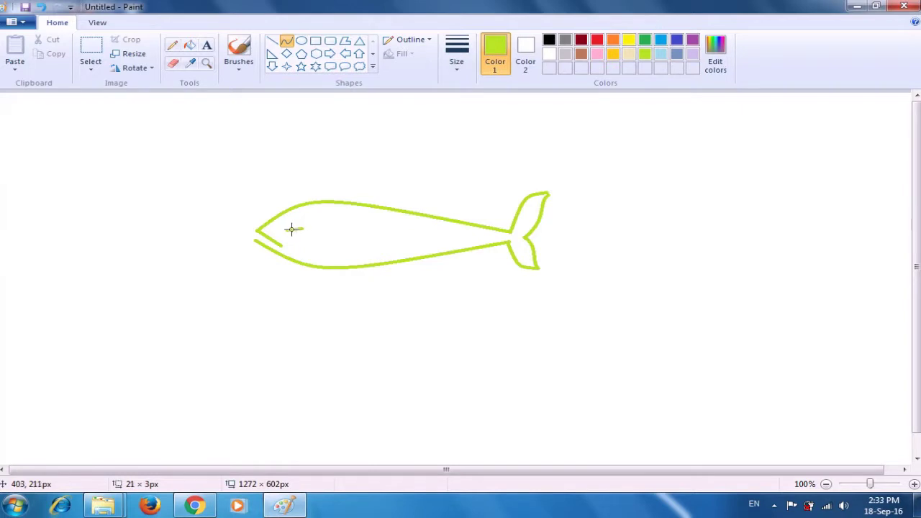
left_click_drag(291, 230, 294, 225)
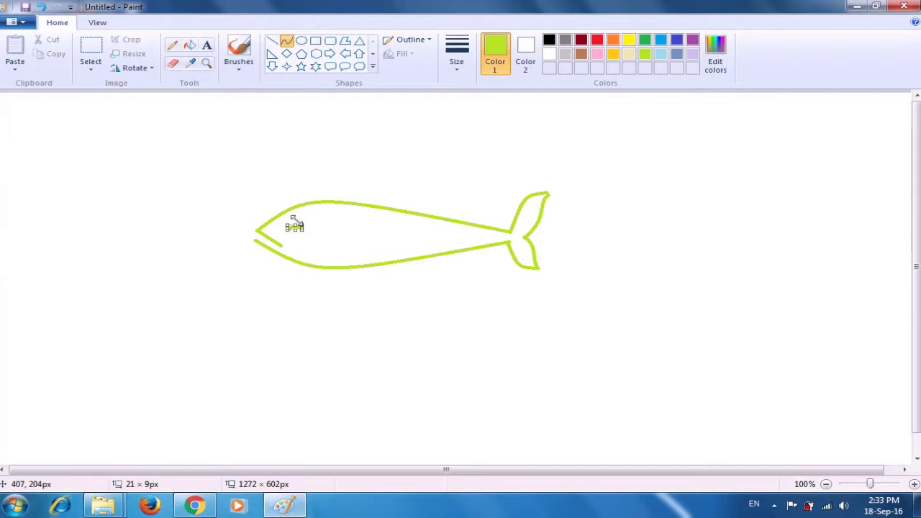
left_click(312, 177)
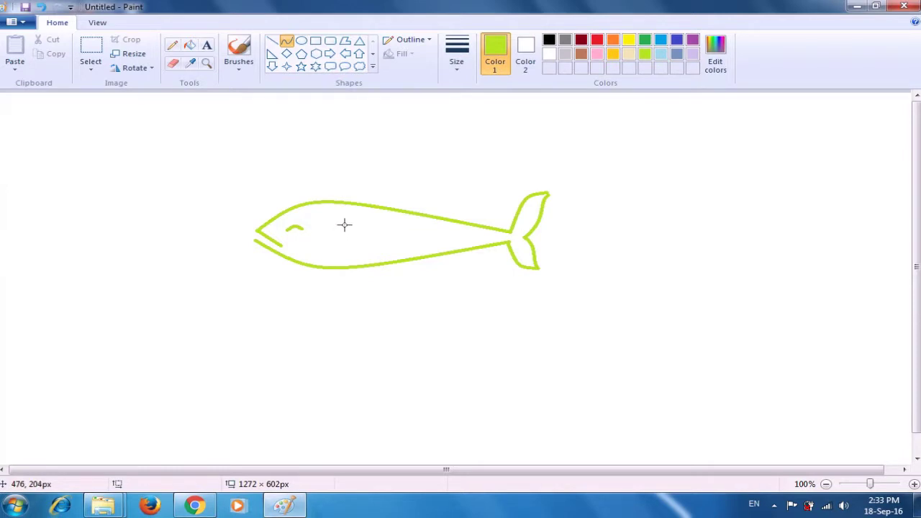
- Draw a short vertical gill curve behind the eye, bowed toward the tail
left_click_drag(344, 223, 344, 245)
left_click_drag(344, 243, 346, 232)
left_click(379, 181)
- Draw a line in the thinnest size along the middle of the body from the gill curve to the tail
left_click(457, 74)
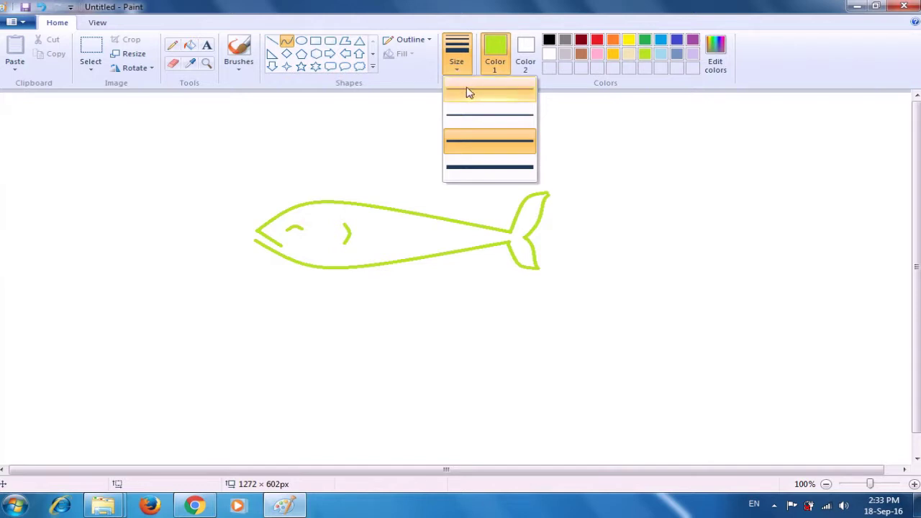
left_click(468, 91)
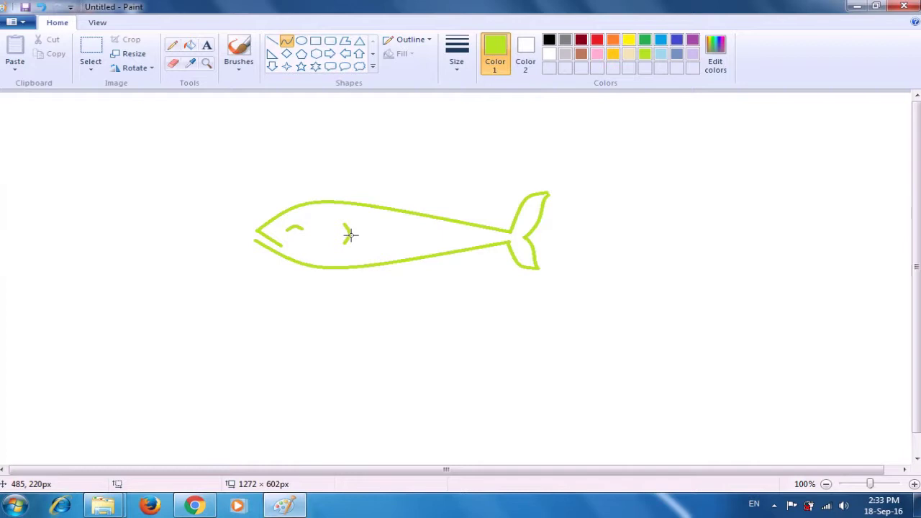
left_click_drag(351, 234, 508, 234)
left_click(508, 235)
left_click(479, 178)
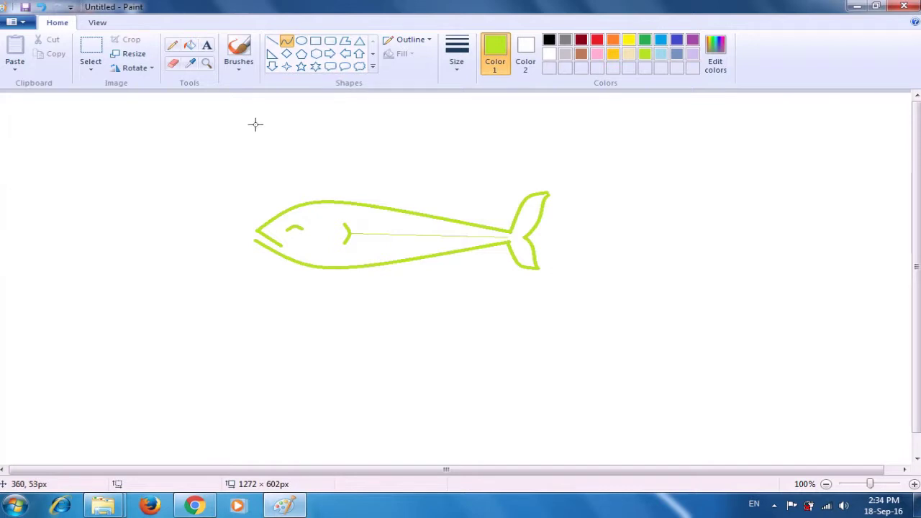
- Erase a short gap in both the upper and lower body outlines just behind the gill curve
left_click(173, 65)
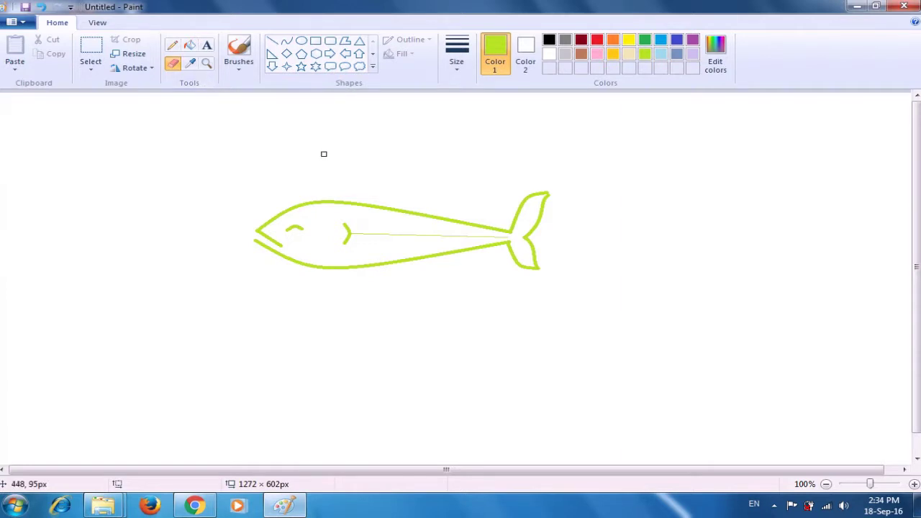
left_click_drag(351, 202, 357, 204)
left_click_drag(364, 207, 367, 205)
left_click_drag(349, 264, 366, 266)
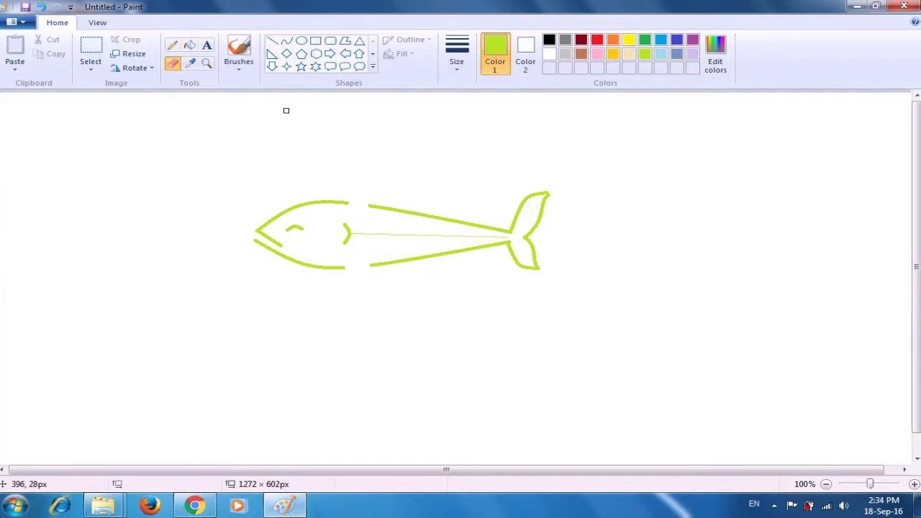
- Draw a backward-curving dorsal fin over the gap in the upper outline using two curves in the third line thickness
left_click(288, 46)
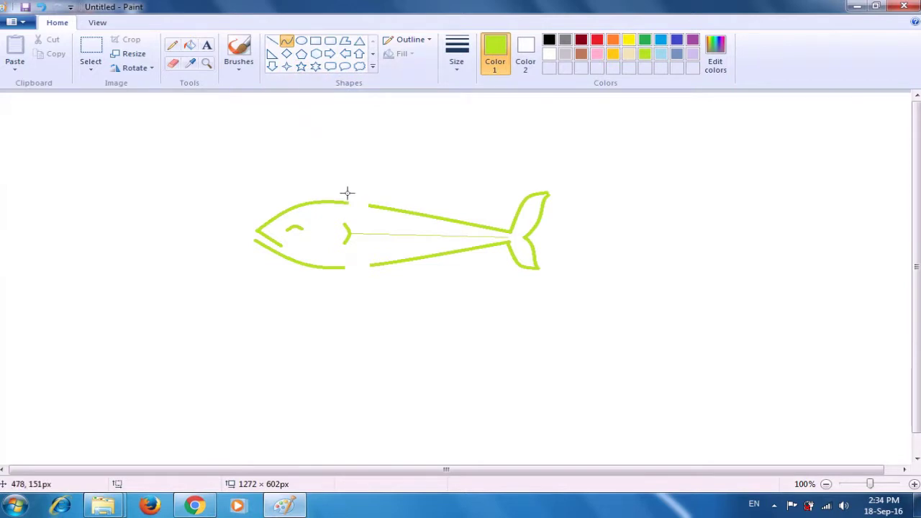
left_click_drag(347, 204, 359, 180)
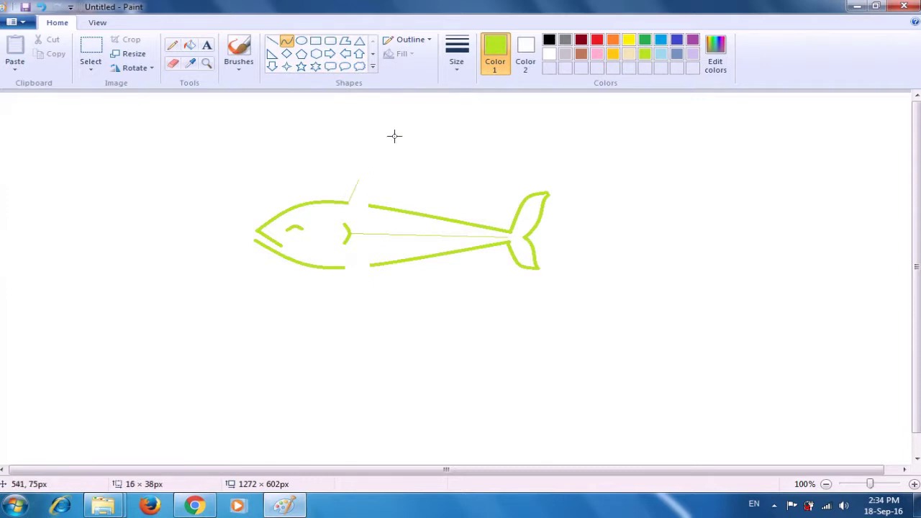
left_click(453, 65)
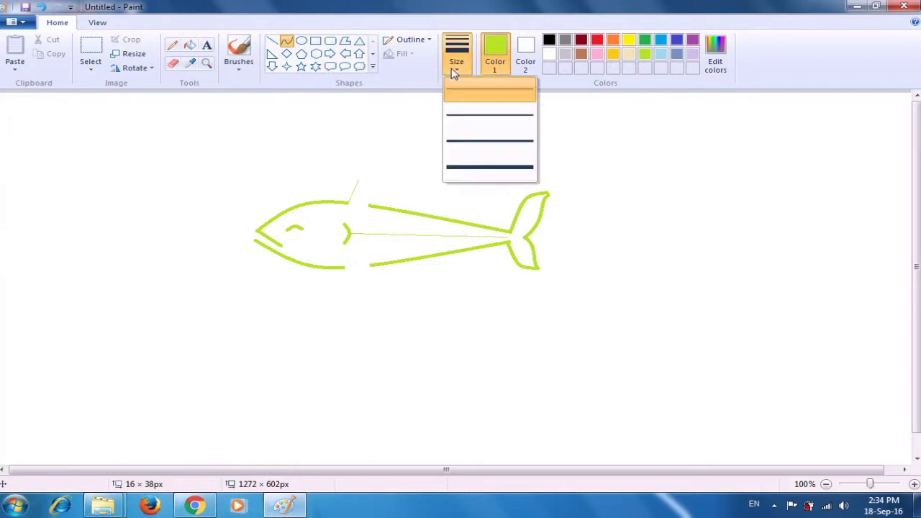
left_click(480, 143)
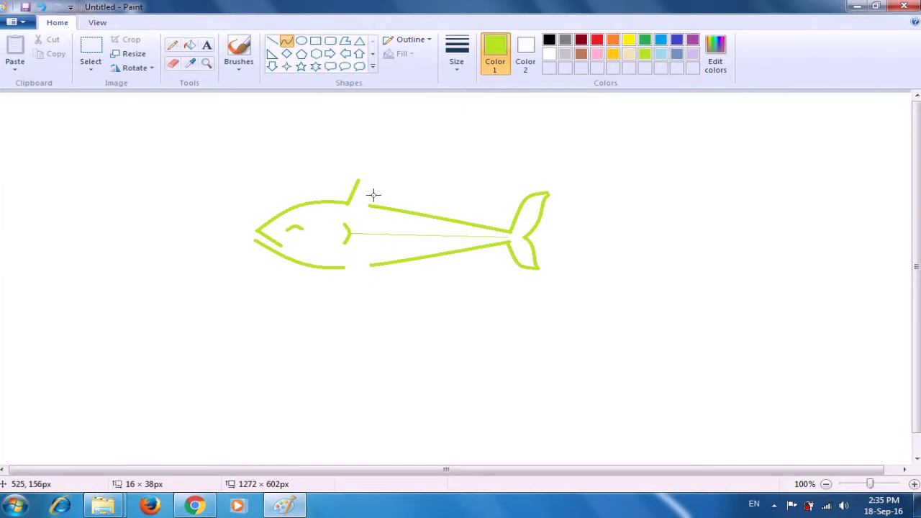
left_click_drag(354, 190, 347, 184)
left_click(393, 142)
left_click_drag(358, 181, 369, 206)
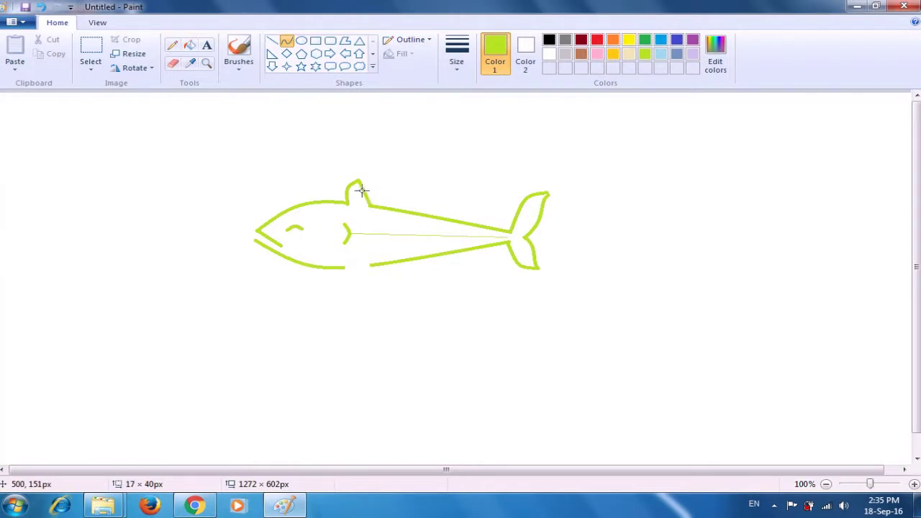
left_click_drag(359, 190, 355, 191)
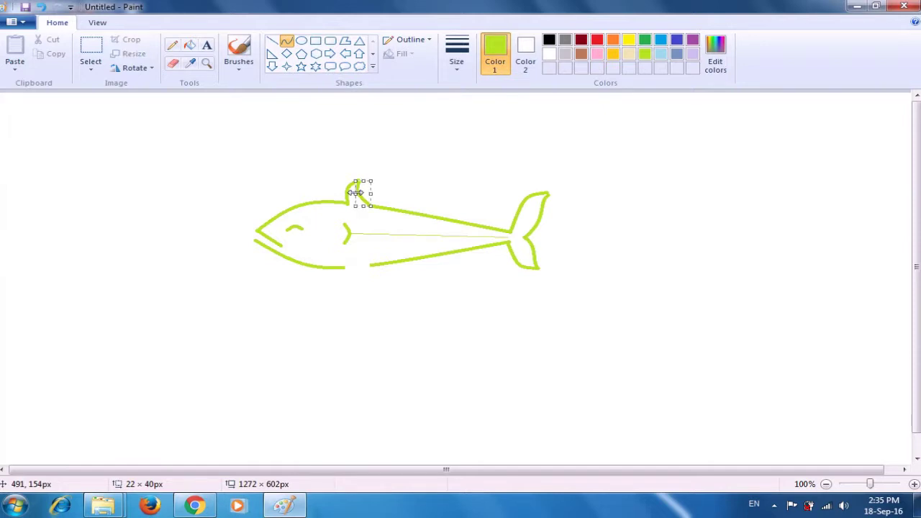
left_click(430, 172)
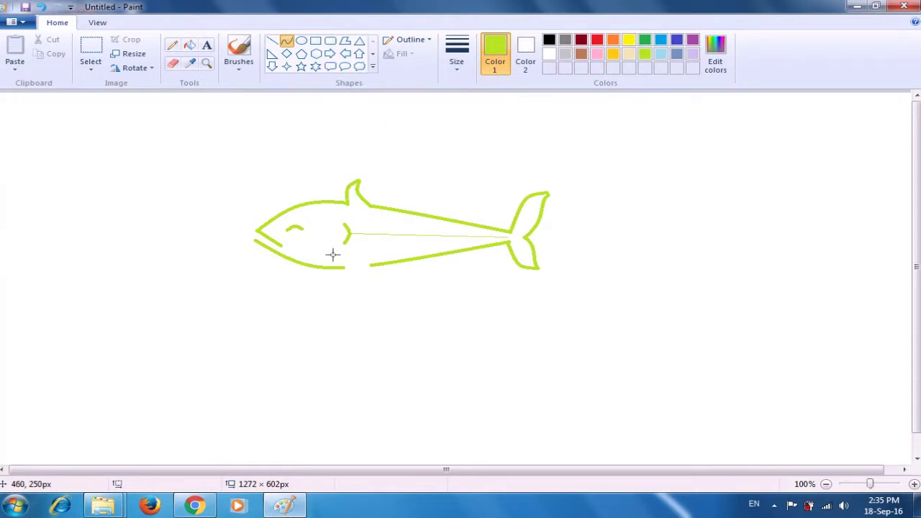
left_click_drag(332, 253, 359, 287)
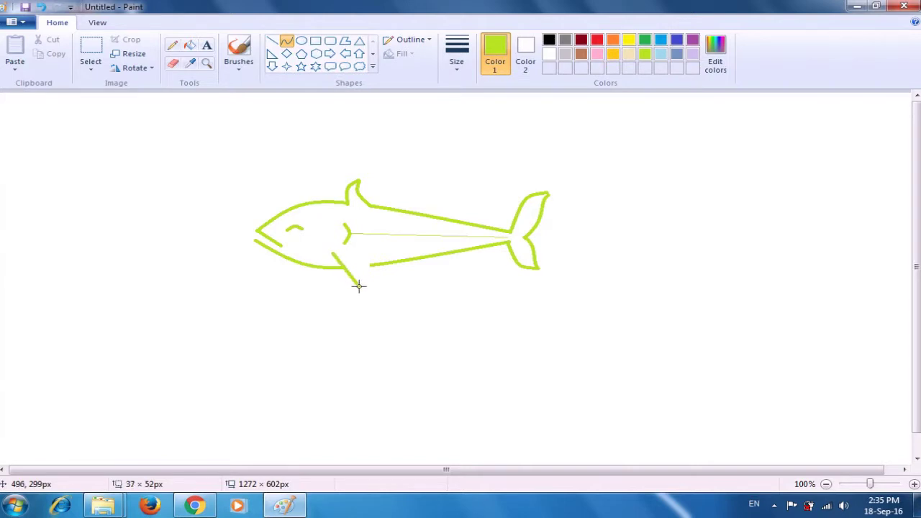
left_click_drag(351, 279, 343, 275)
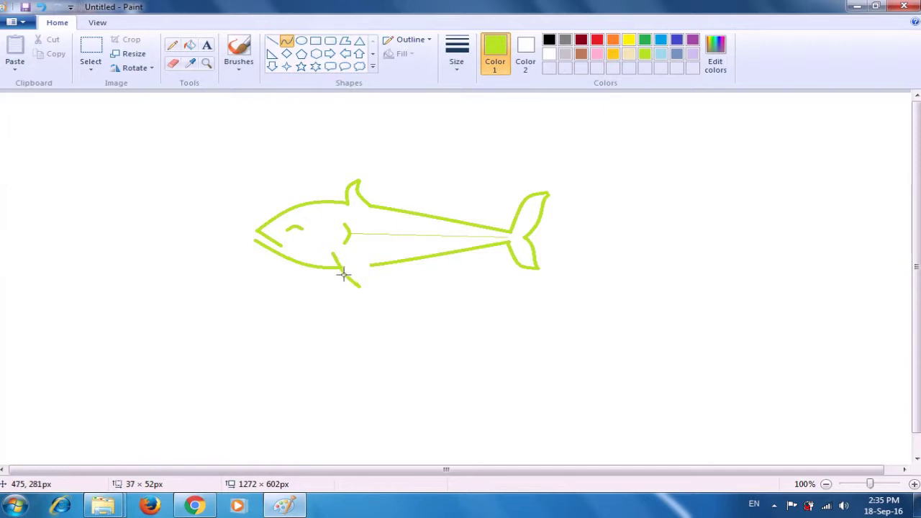
mouse_move(342, 275)
left_mouse_down()
mouse_move(353, 267)
mouse_move(348, 254)
left_mouse_up()
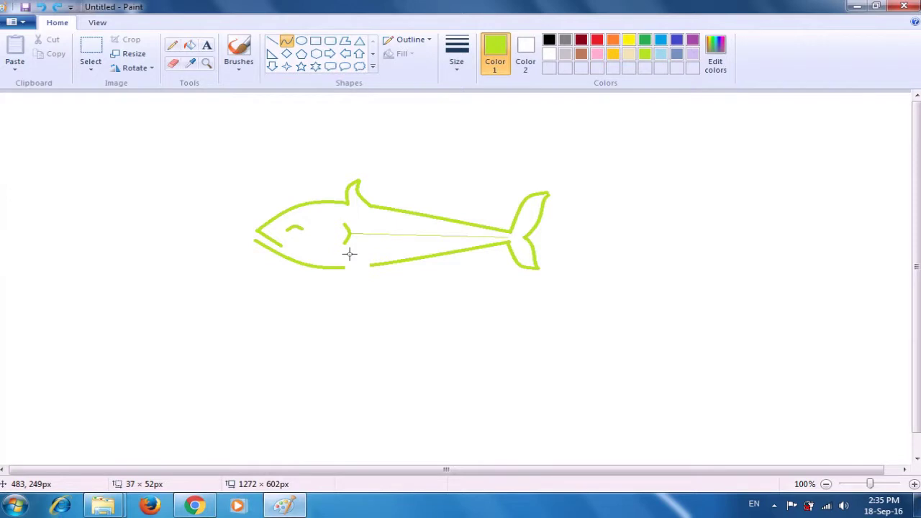
- Draw a pointed belly fin about 50 px tall over the gap in the fish's lower outline using two curves that meet below the body
left_click_drag(350, 254, 351, 285)
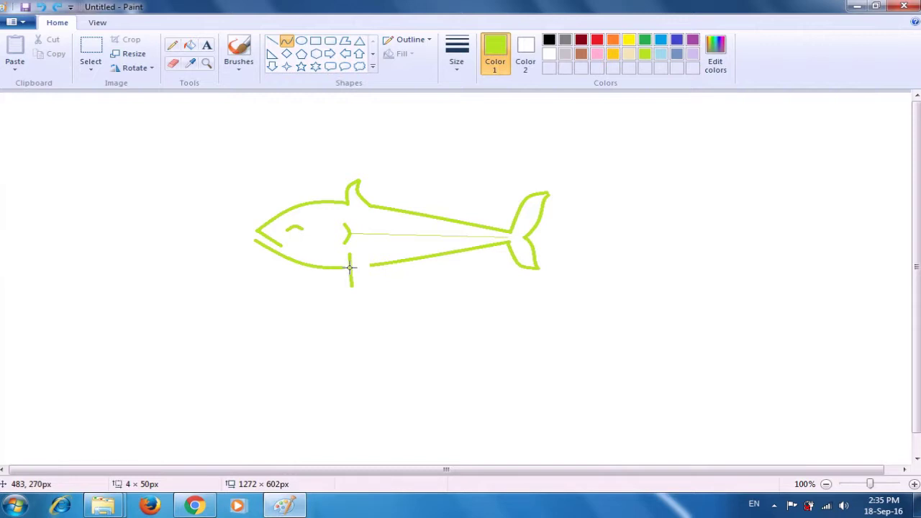
left_click_drag(350, 268, 346, 267)
left_click_drag(348, 281, 342, 287)
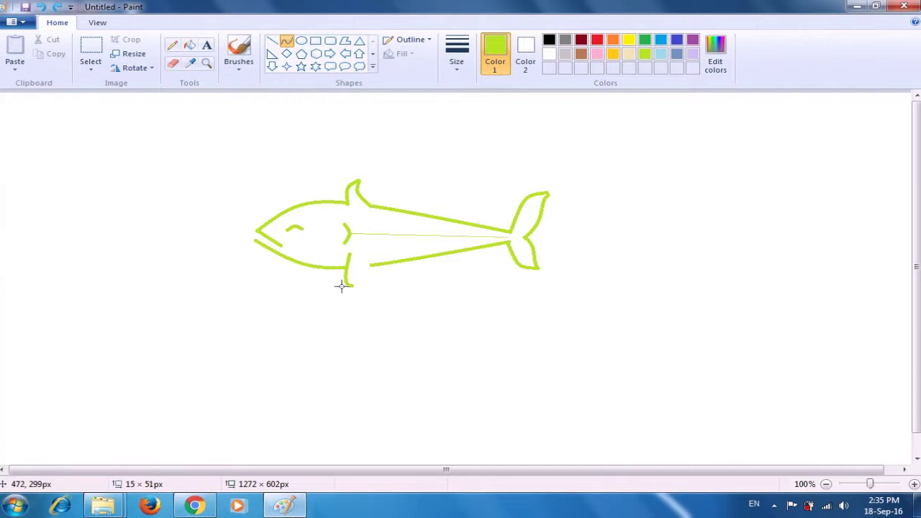
left_click(343, 285)
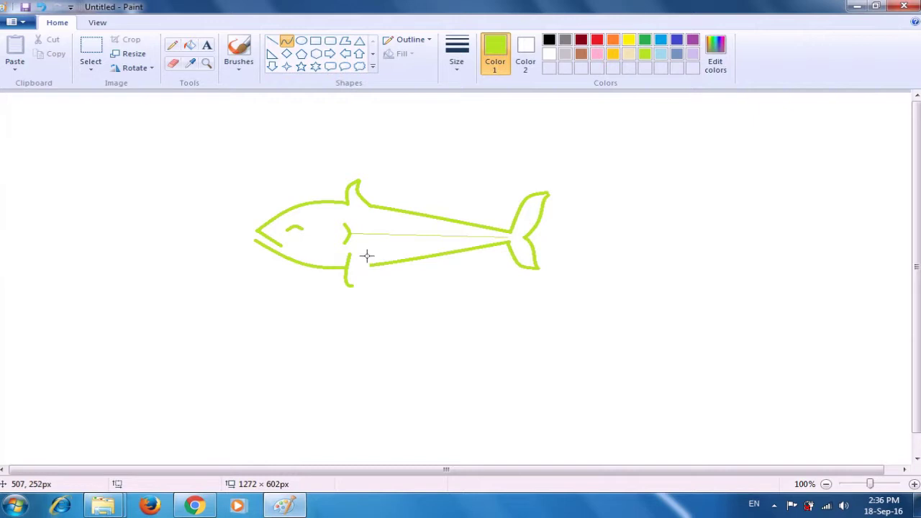
mouse_move(363, 253)
left_mouse_down()
mouse_move(372, 278)
mouse_move(352, 287)
mouse_move(359, 265)
mouse_move(365, 279)
mouse_move(349, 277)
left_mouse_up()
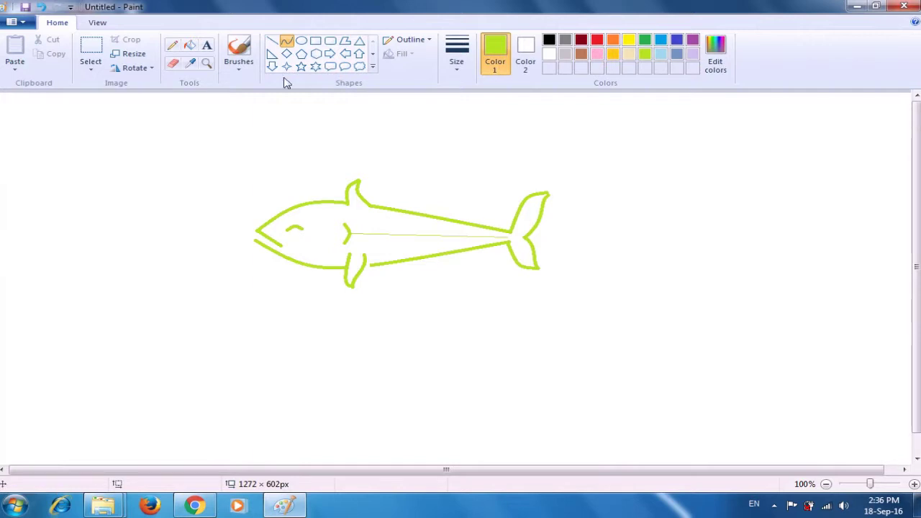
left_click(365, 264)
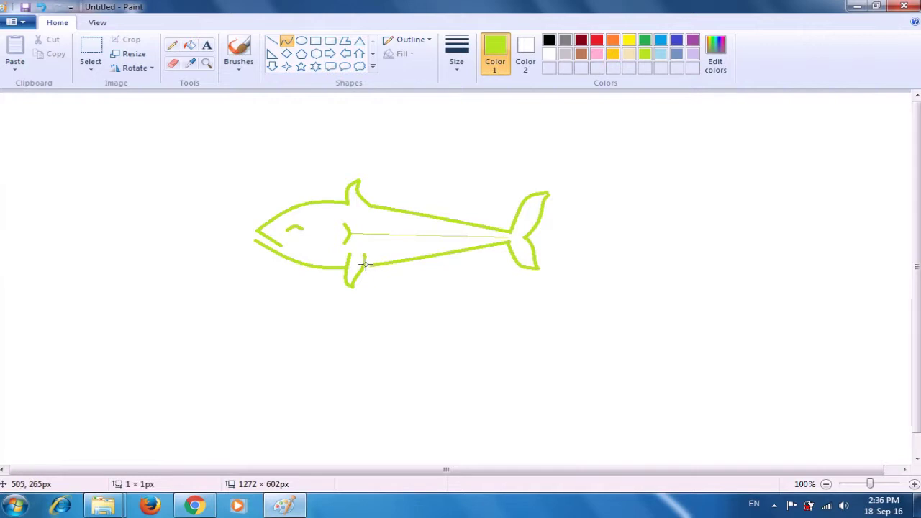
left_click_drag(364, 264, 356, 264)
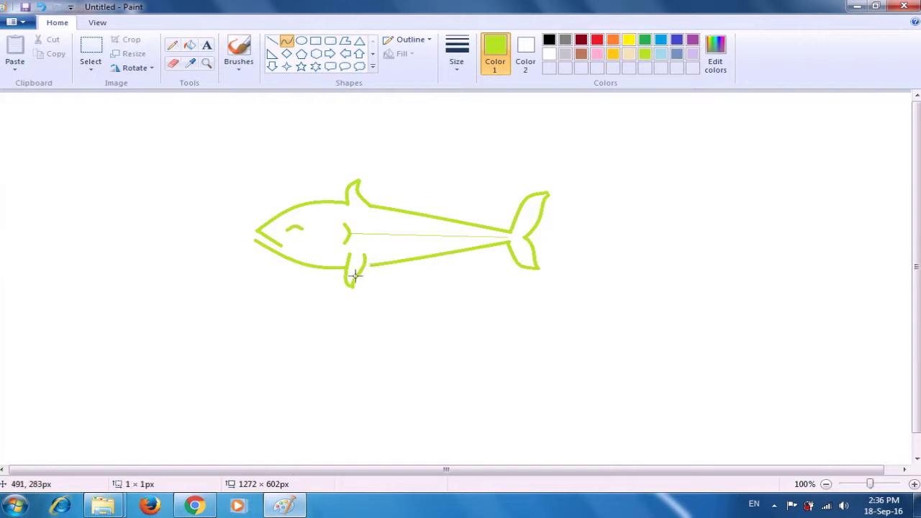
- Close the small gap between the belly fin's rear edge and the lower body outline with a short straight line
left_click(272, 41)
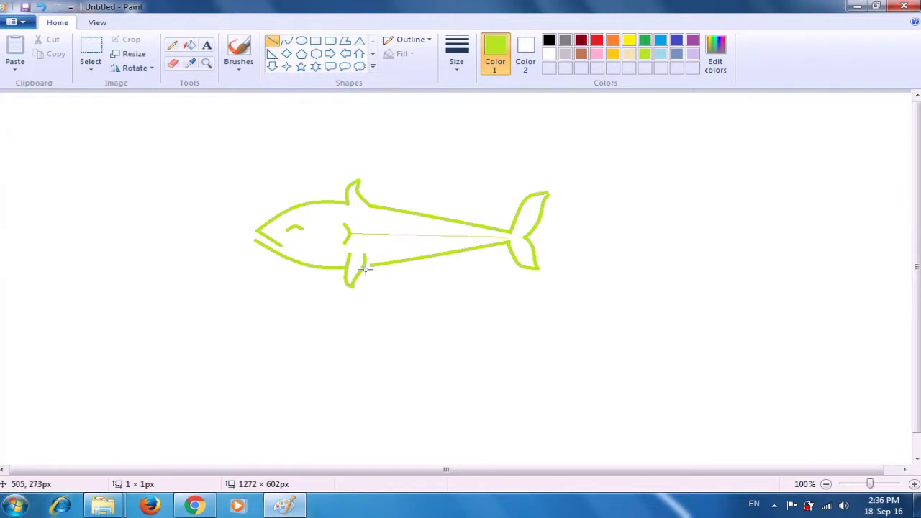
left_click_drag(364, 265, 371, 265)
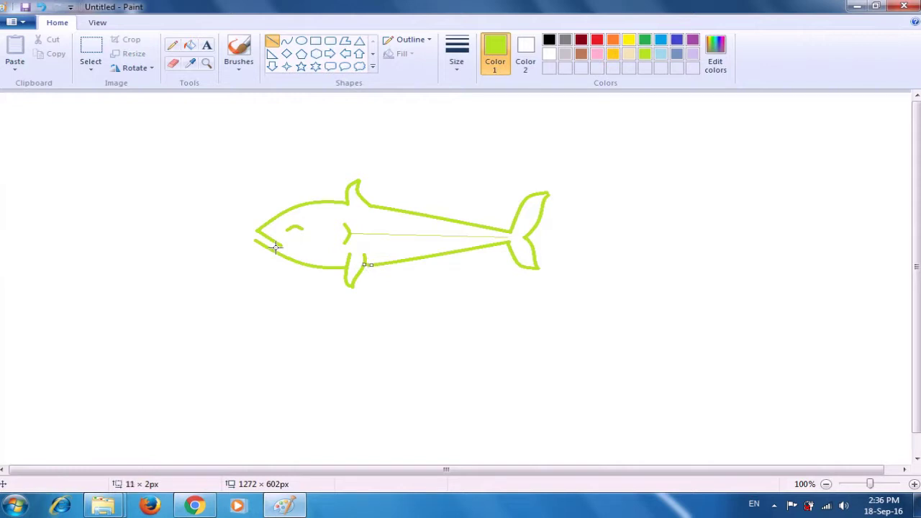
left_click(194, 239)
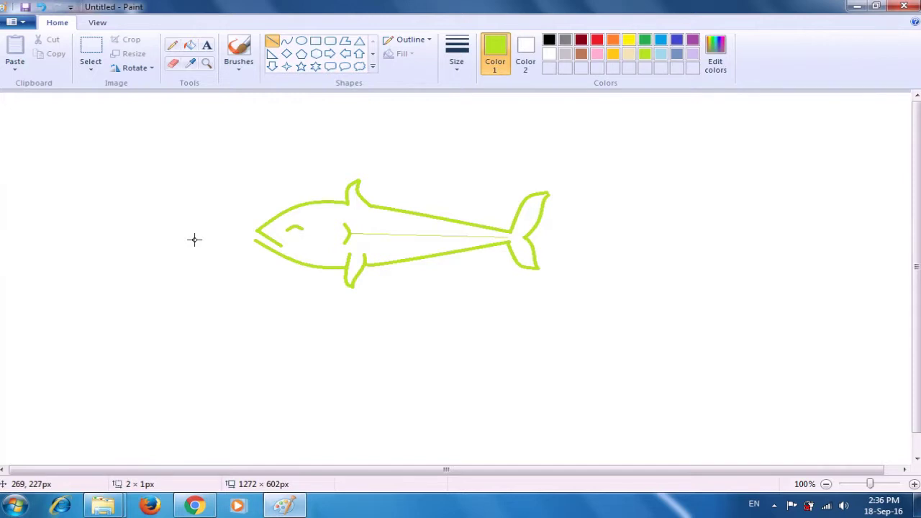
left_click(181, 250)
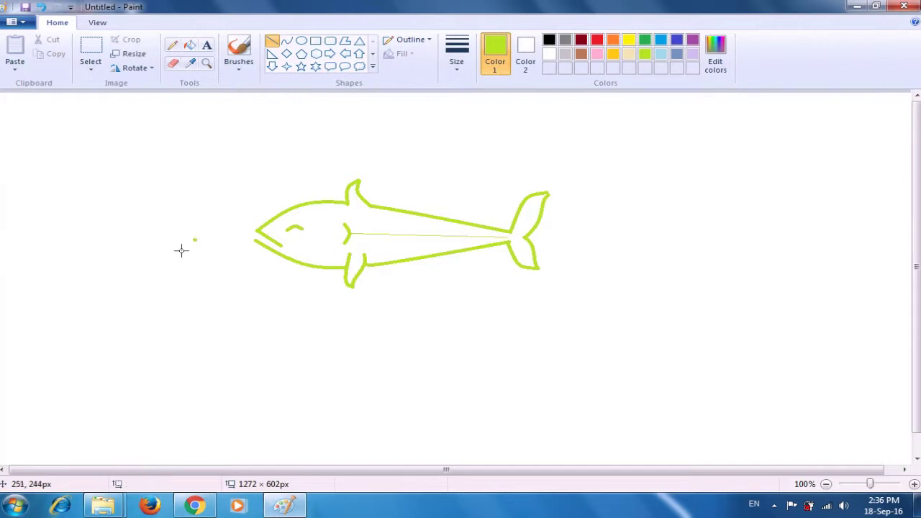
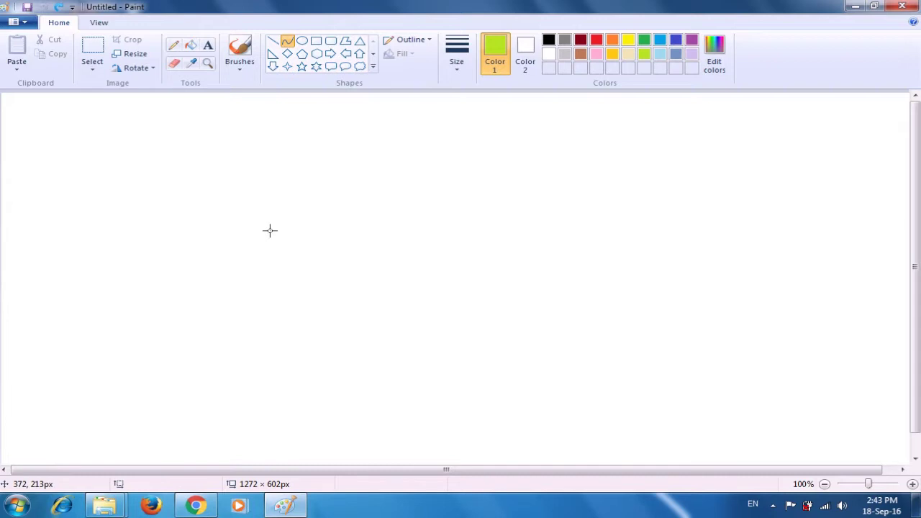
- Draw a whale's back with a curve about 355 px wide, bowed steeply upward at the head and tapering toward the tail
left_click_drag(270, 231, 526, 235)
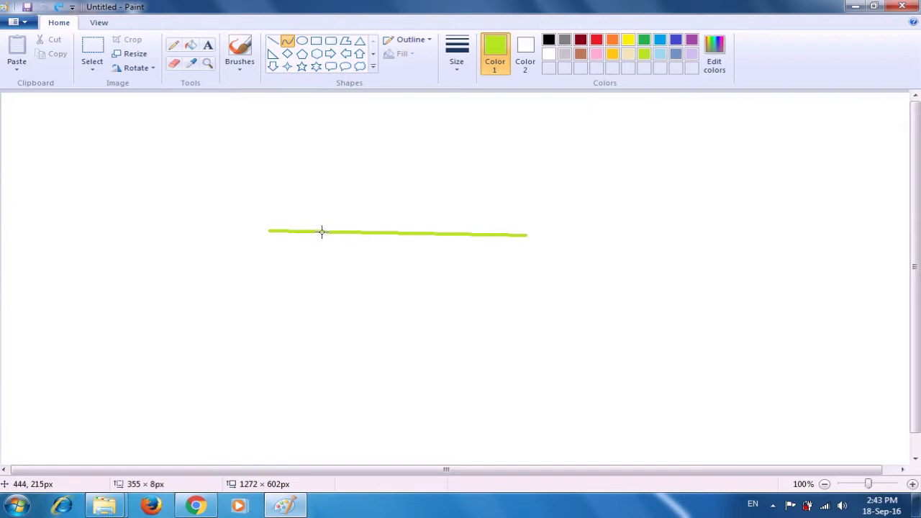
left_click_drag(322, 231, 271, 162)
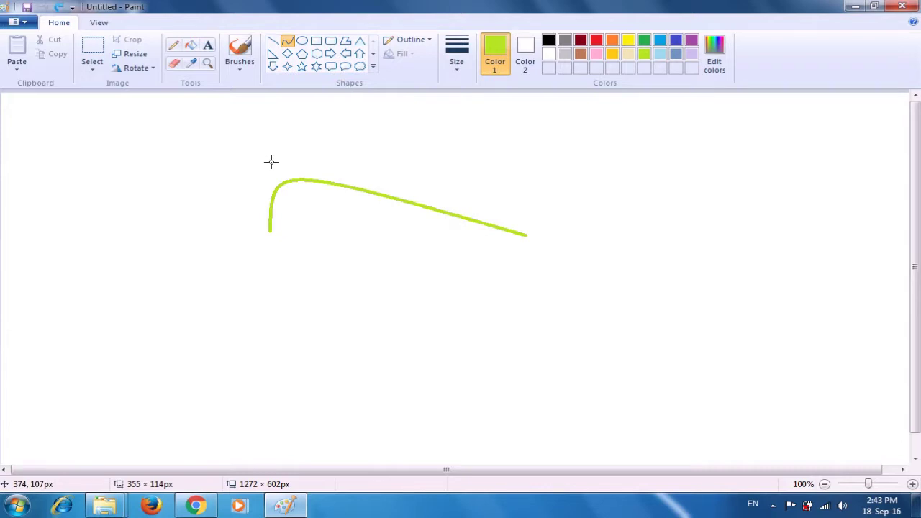
left_click(272, 162)
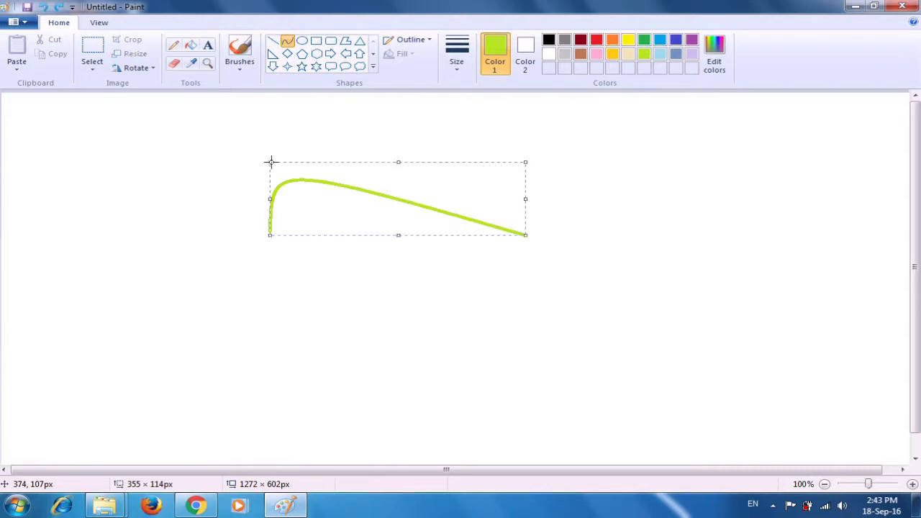
left_click(206, 165)
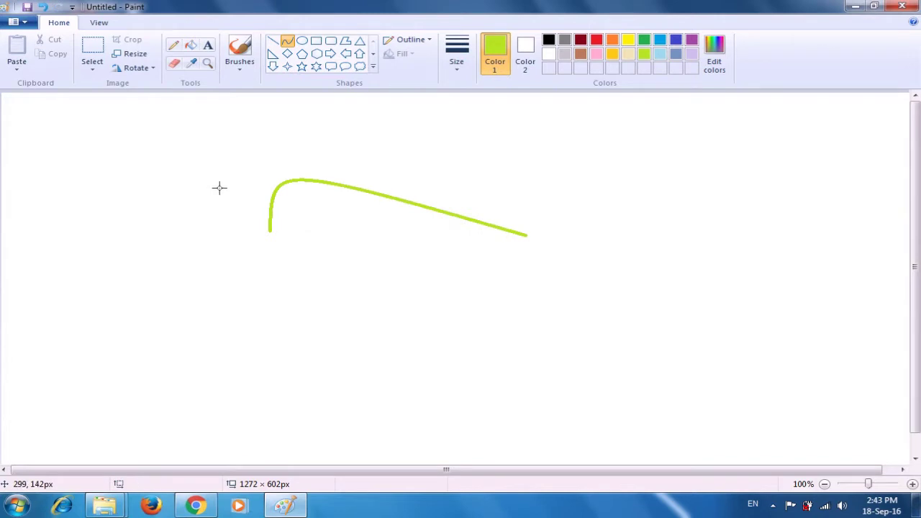
- Draw the whale's belly as a nearly straight line about 352 px long from the lower end of the head to just below the tail end
left_click_drag(270, 230, 524, 247)
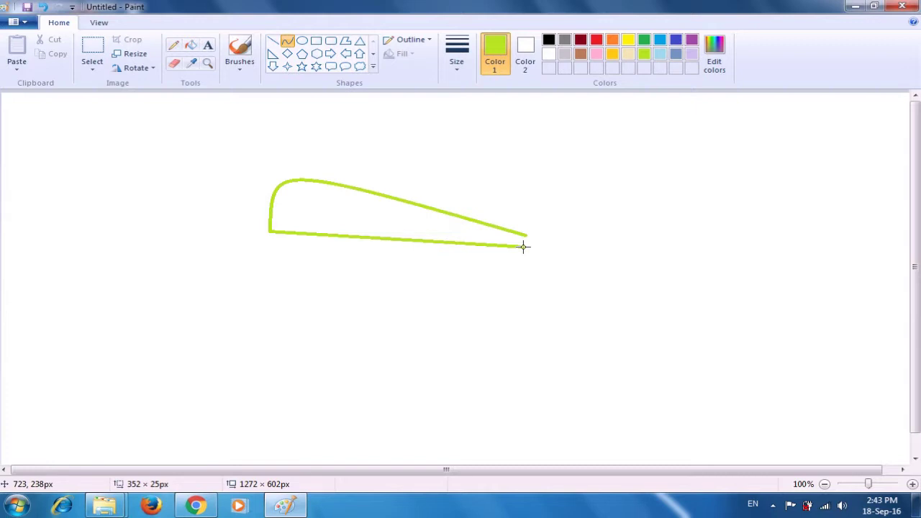
left_click_drag(523, 247, 523, 247)
key("Return")
- Draw the outer edges of the two tail flukes with short curves flaring up and down from the ends of the back and belly lines
left_click_drag(527, 236, 529, 207)
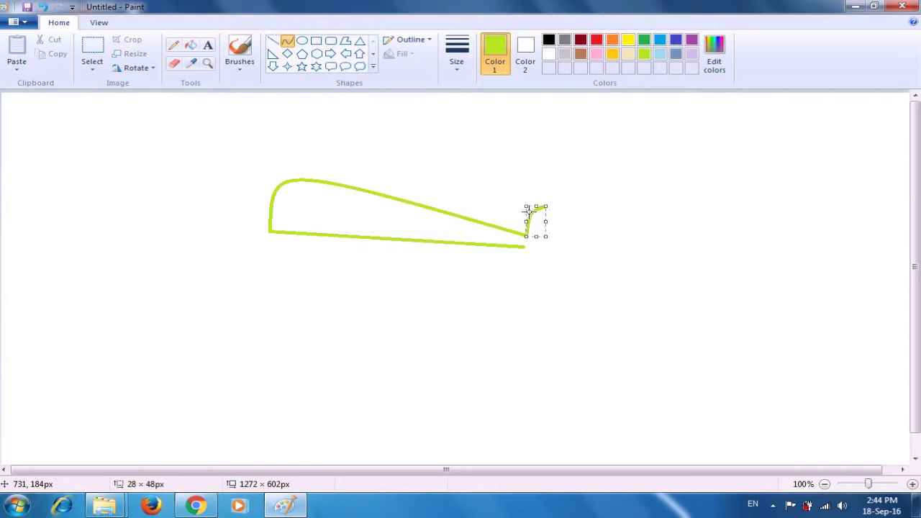
left_click(565, 176)
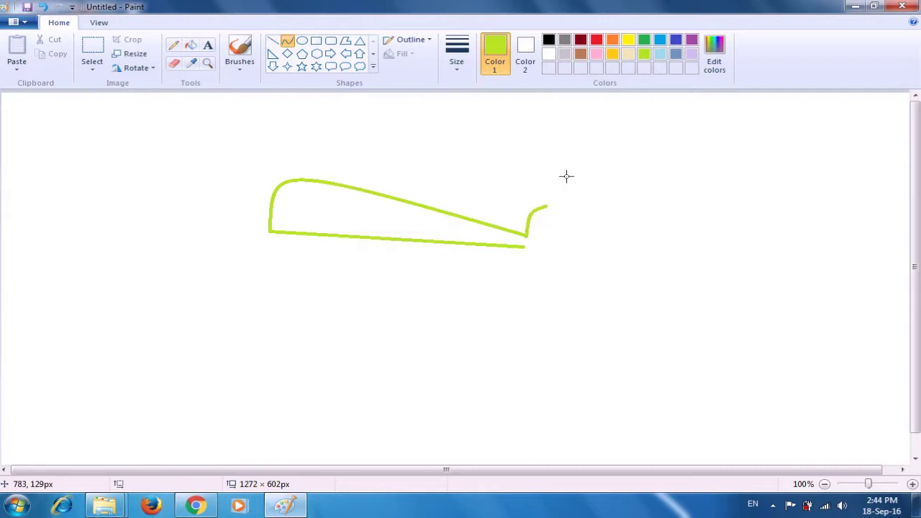
left_click(522, 246)
left_click_drag(522, 247, 539, 268)
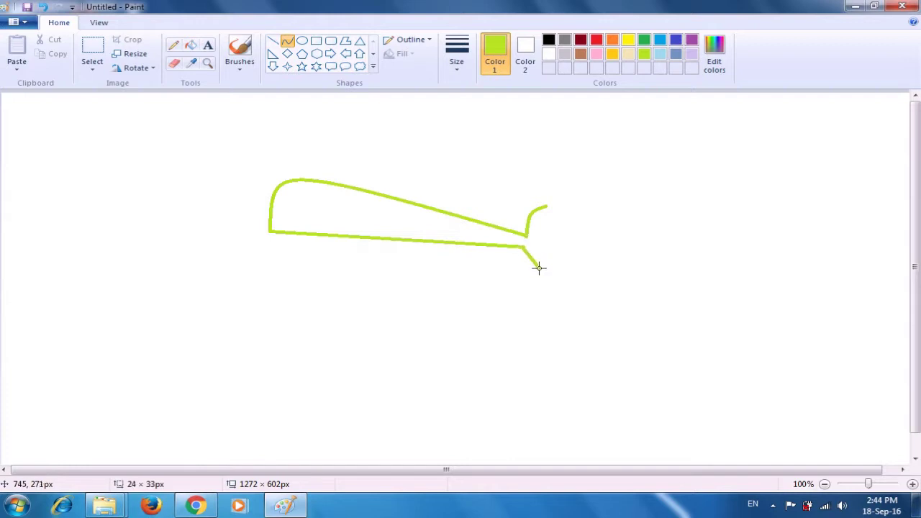
left_click_drag(530, 258, 524, 263)
key("Return")
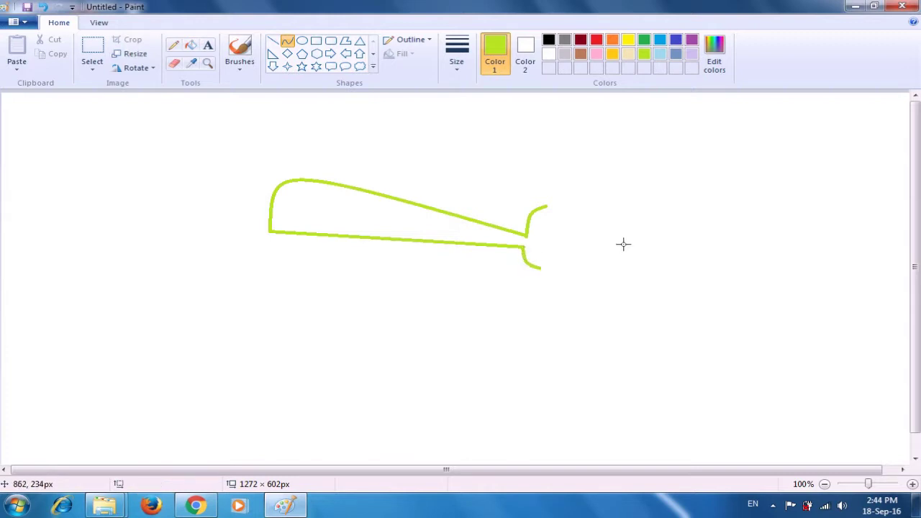
- Close the tail with a curve about 98 px tall joining both fluke tips and bowed inward toward the body
left_click_drag(547, 204, 540, 268)
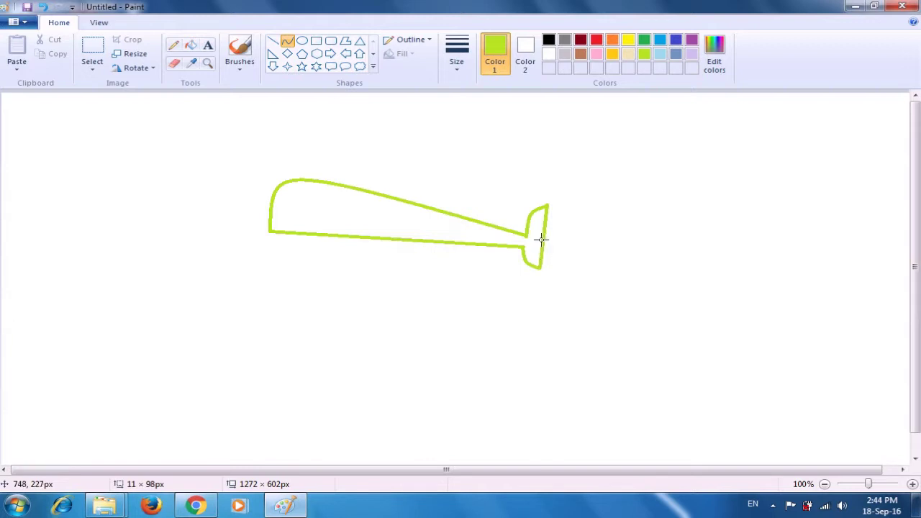
left_click_drag(543, 240, 528, 241)
left_click(636, 228)
- Draw the mouth as a nearly straight line about 61 px long from the front of the head, slightly above the belly line
left_click_drag(271, 218, 314, 222)
left_click_drag(314, 222, 314, 222)
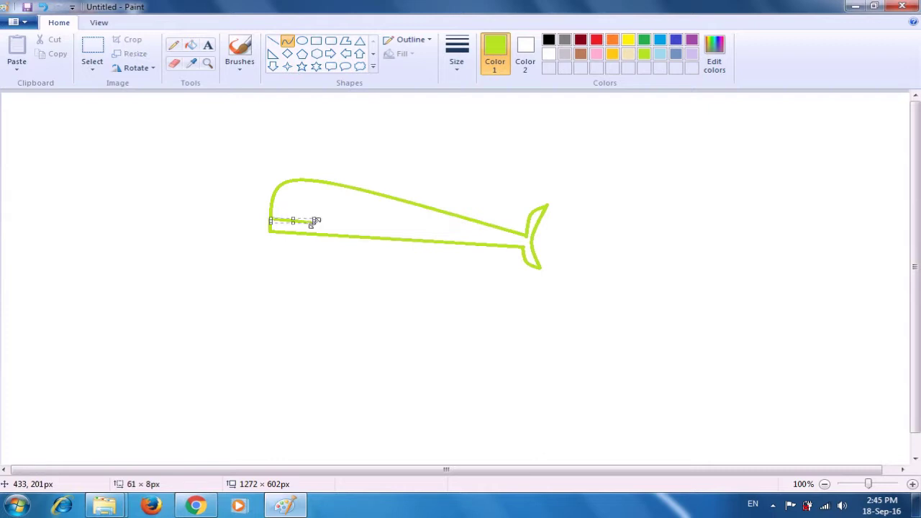
left_click(395, 164)
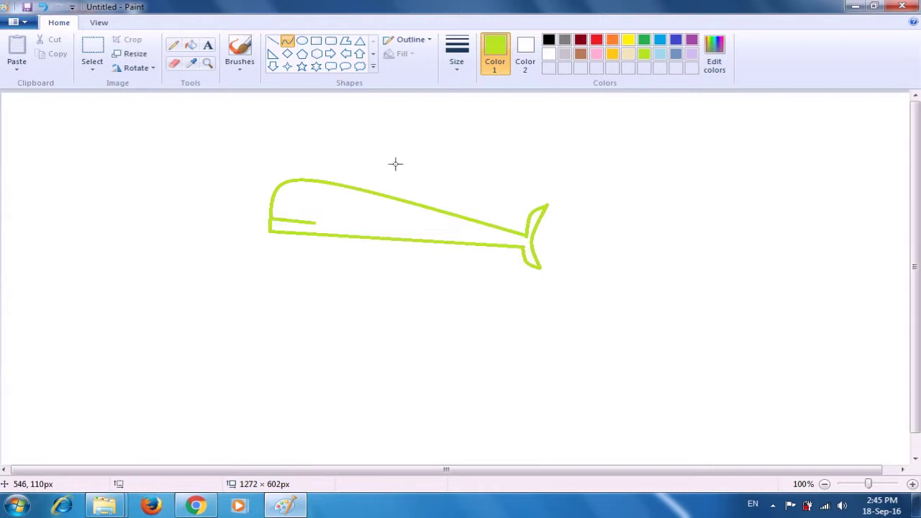
- Draw the eye as a small upward-bowed curve about 16 px wide, above and behind the end of the mouth
left_click(324, 207)
left_click_drag(324, 207, 334, 206)
left_click_drag(334, 207, 329, 203)
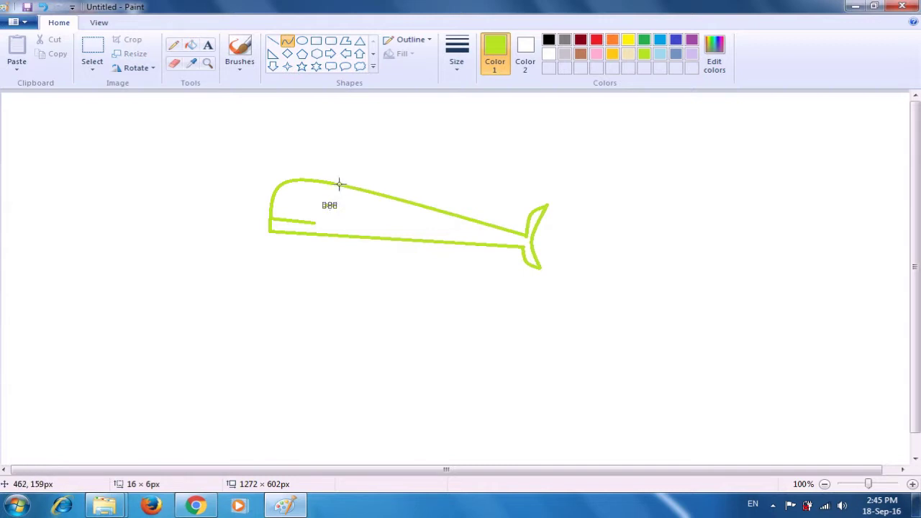
left_click(352, 156)
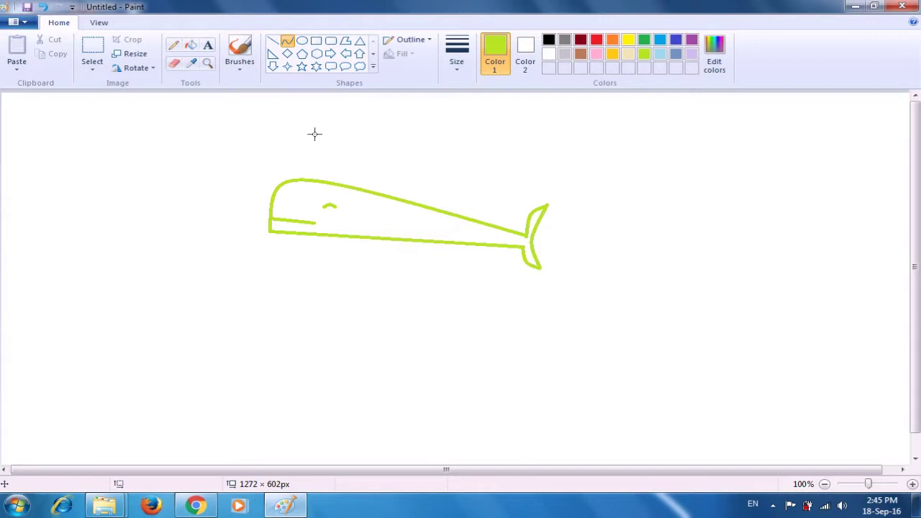
- Erase a short gap in the whale's belly line behind the eye and draw a fin curve across its front end, bowed toward the head
left_click(176, 64)
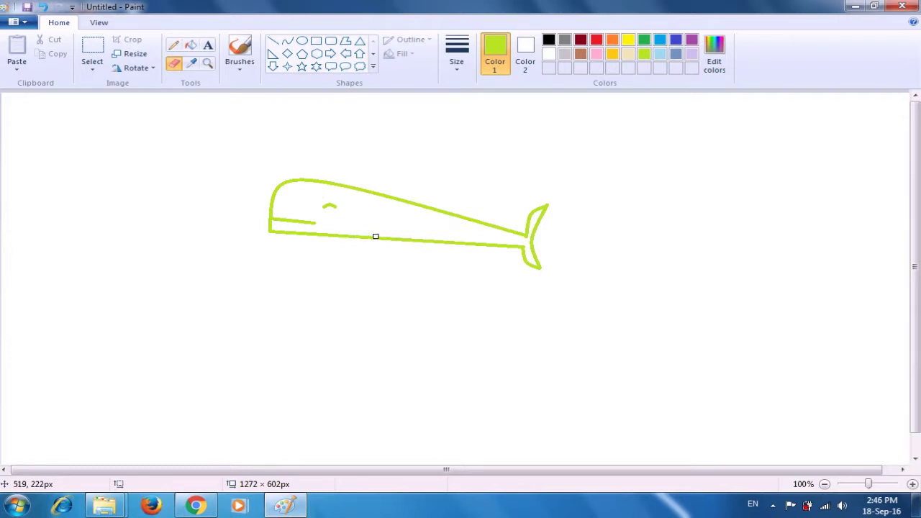
left_click_drag(376, 237, 389, 240)
left_click(288, 43)
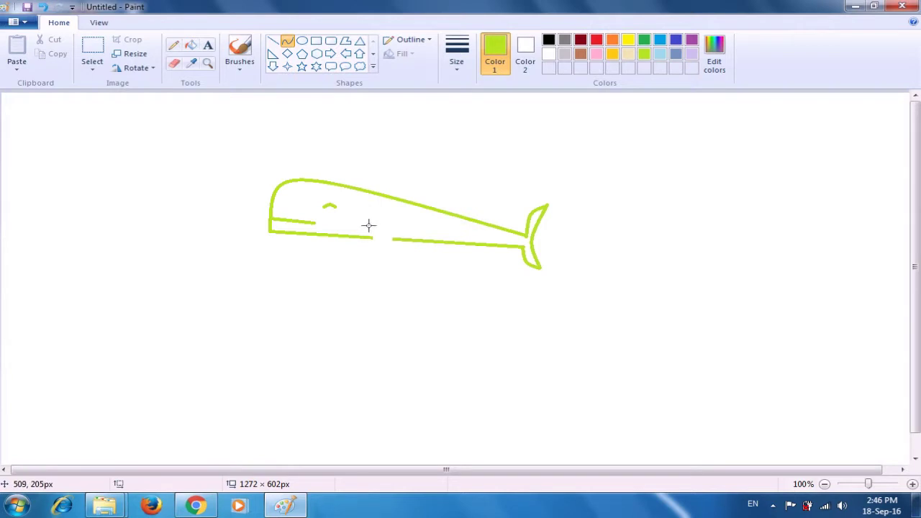
left_click_drag(369, 225, 373, 239)
left_click_drag(377, 249, 378, 253)
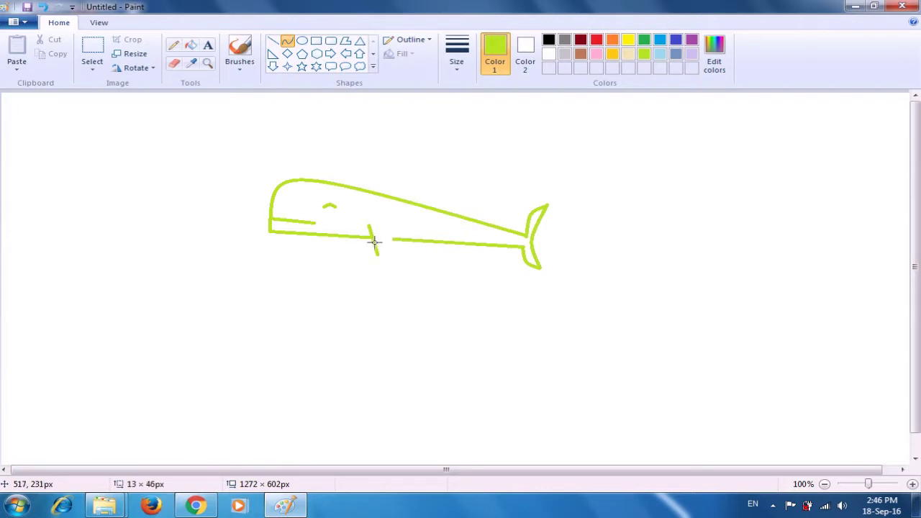
left_click_drag(375, 242, 355, 252)
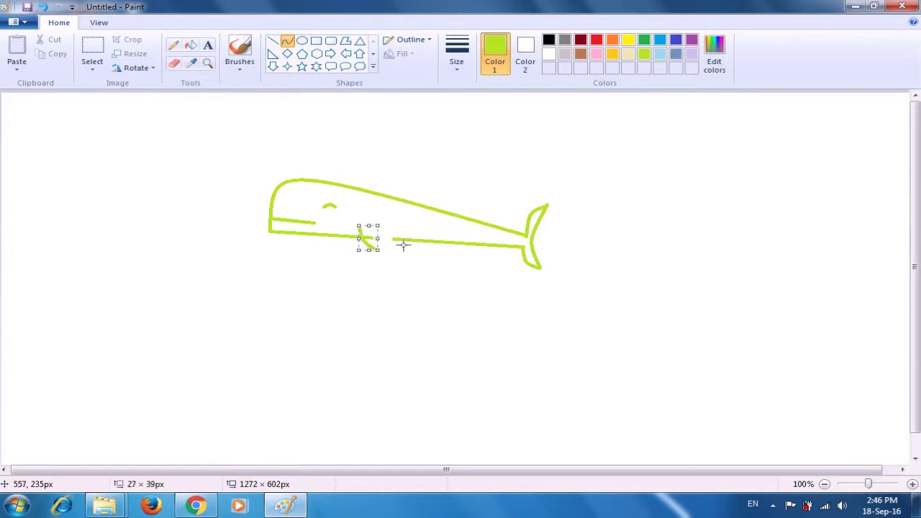
- Nudge the fin curve about 11 px toward the tail so it meets the front end of the belly gap
key("Right")
key("Right")
key("Right")
key("Right")
key("Right")
key("Right")
key("Right")
key("Right")
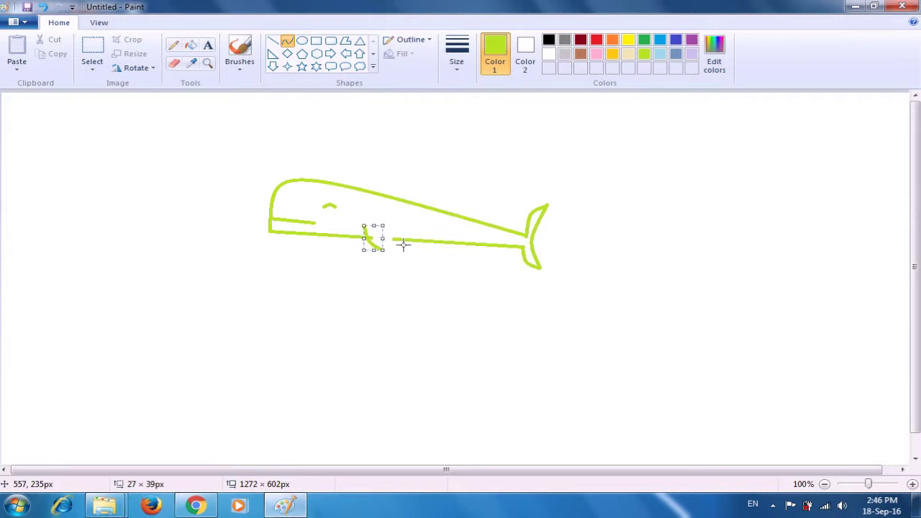
key("Right")
key("Right")
key("Right")
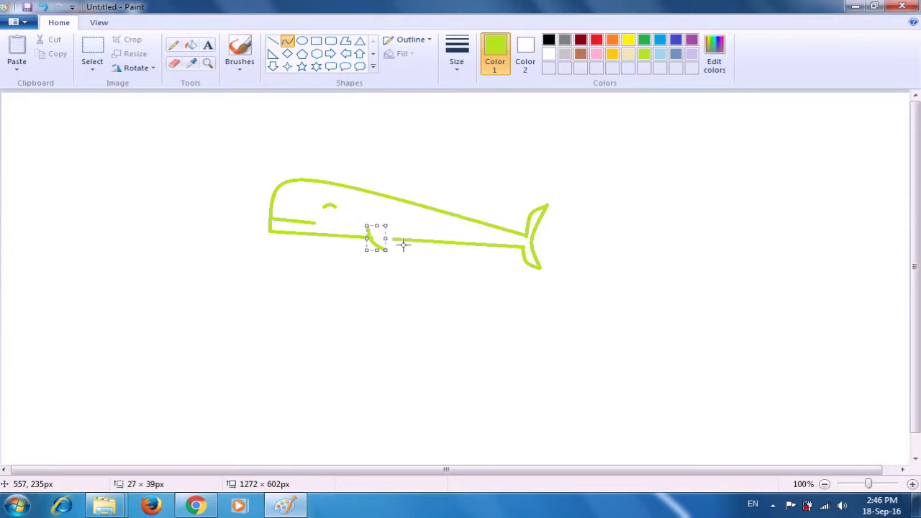
left_click(488, 170)
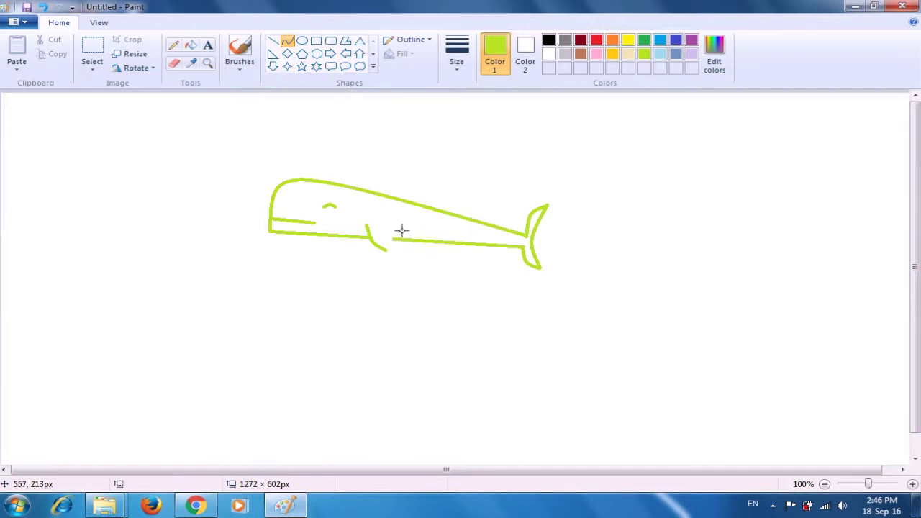
- Close the whale's fin with a short curve about 21 px wide, from the belly line's rear section to the fin's tip
left_click_drag(401, 229, 386, 249)
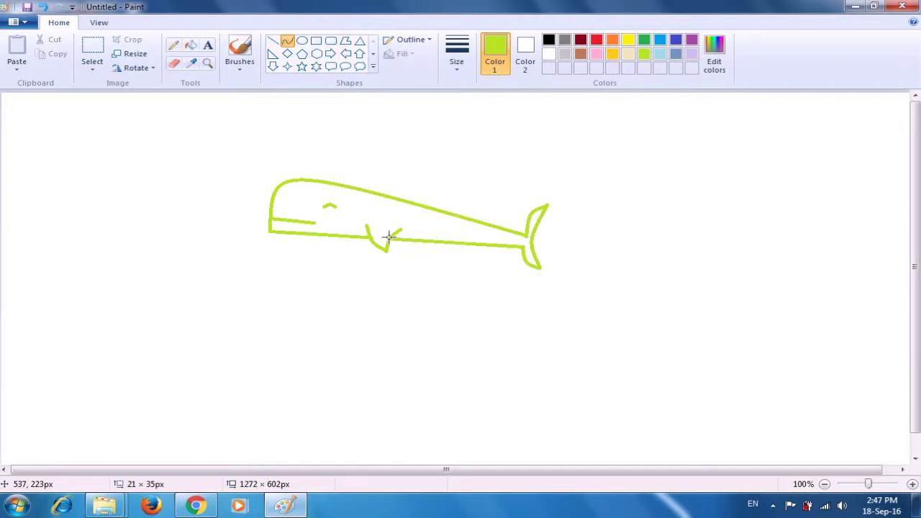
left_click(421, 173)
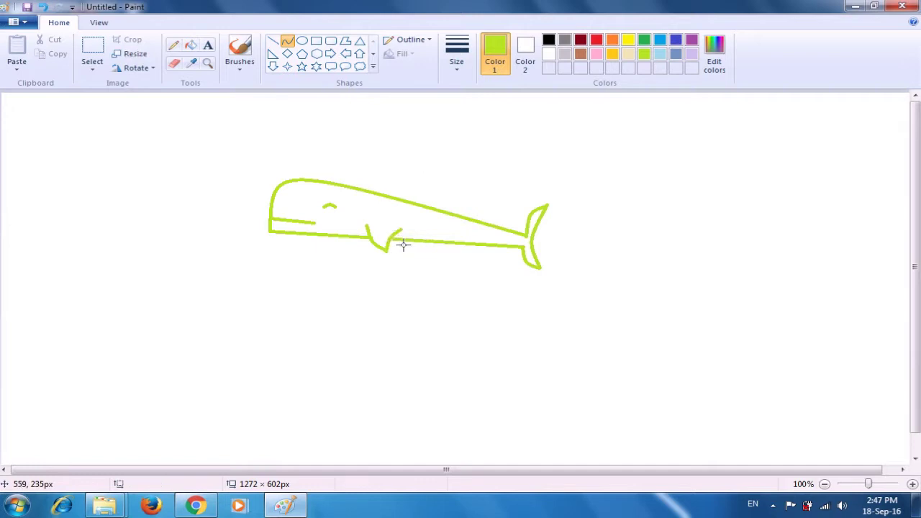
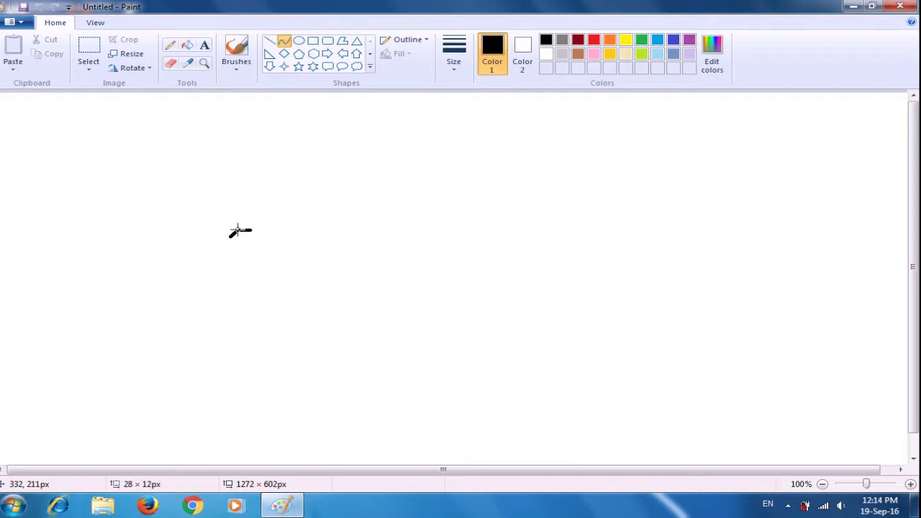
- Draw a small black arrowhead with a bent base about 28 px wide and two straight sides meeting in an upper-left point
left_click_drag(238, 231, 239, 230)
left_click(261, 188)
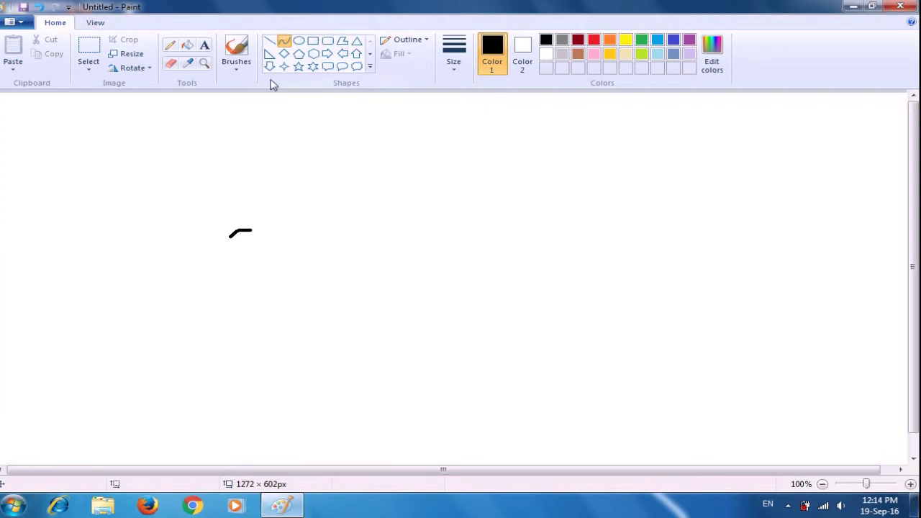
left_click(270, 44)
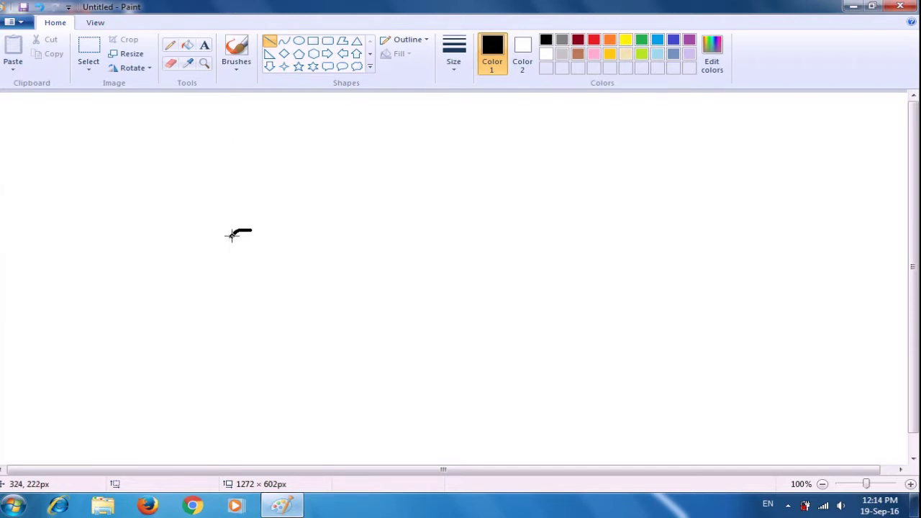
left_click_drag(232, 235, 227, 212)
key("Escape")
left_click_drag(229, 235, 228, 211)
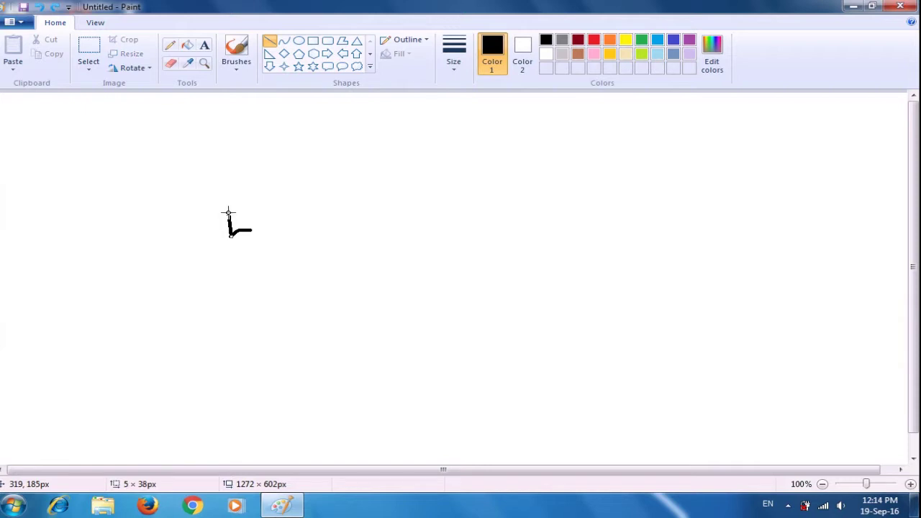
left_click(246, 194)
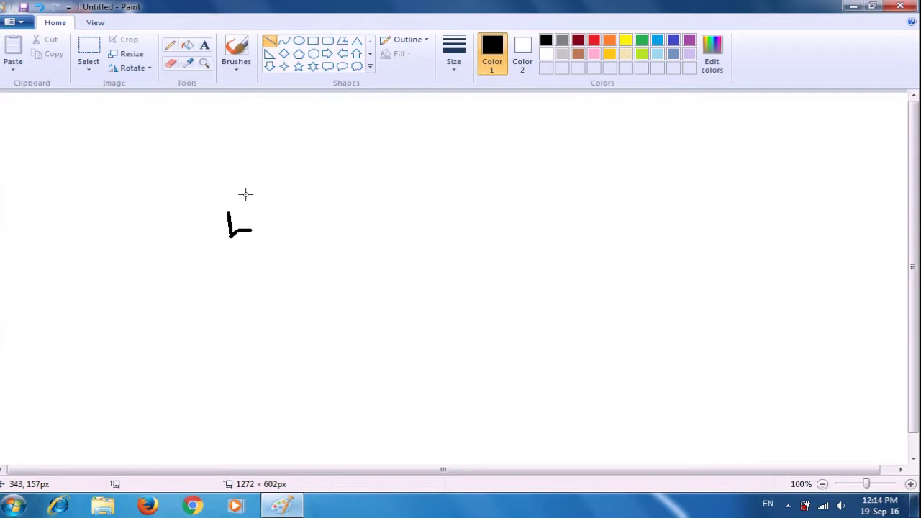
left_click_drag(229, 214, 253, 229)
left_click(262, 193)
- Draw a straight shaft sloping down to the right from the arrowhead and add two pairs of short fletching lines near its tail
left_click_drag(240, 227, 298, 343)
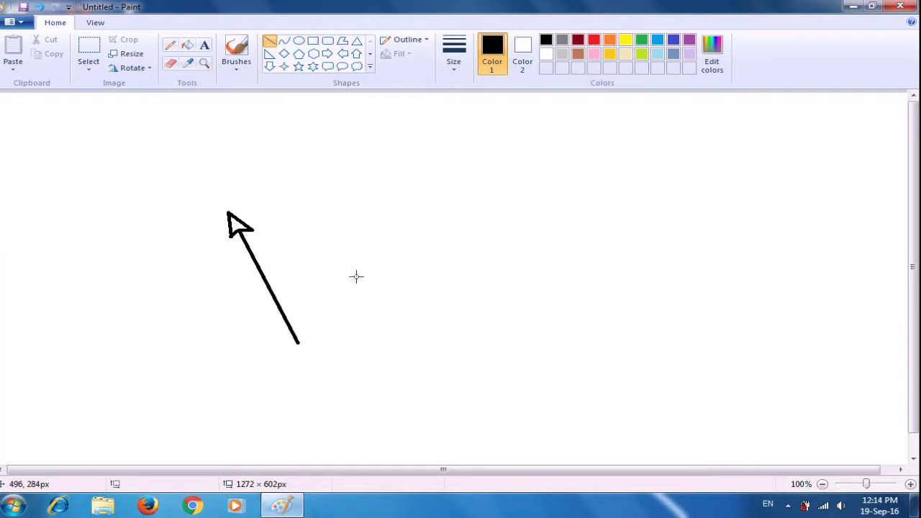
mouse_move(283, 320)
left_mouse_down()
mouse_move(299, 315)
mouse_move(287, 319)
mouse_move(298, 321)
mouse_move(292, 345)
left_mouse_up()
left_click(288, 312)
left_click(285, 316)
left_click(290, 331)
left_click(317, 287)
left_click_drag(293, 334, 306, 335)
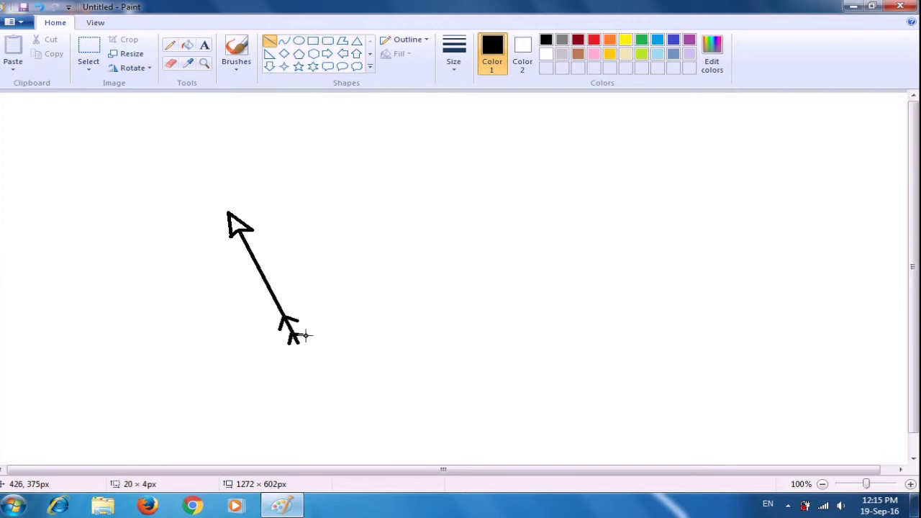
left_click(339, 249)
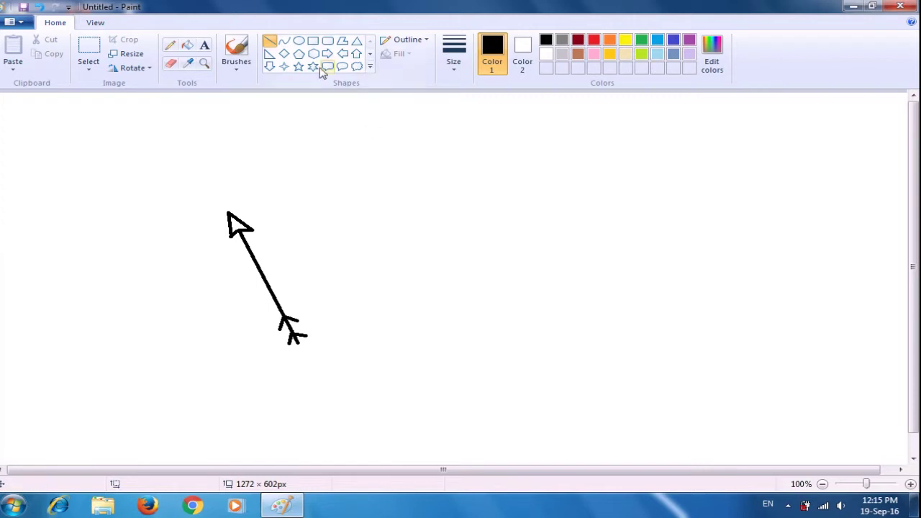
- Draw the bowstring to the right of the arrow as a straight diagonal about 168 × 263 px, using an unbent curve
left_click(285, 42)
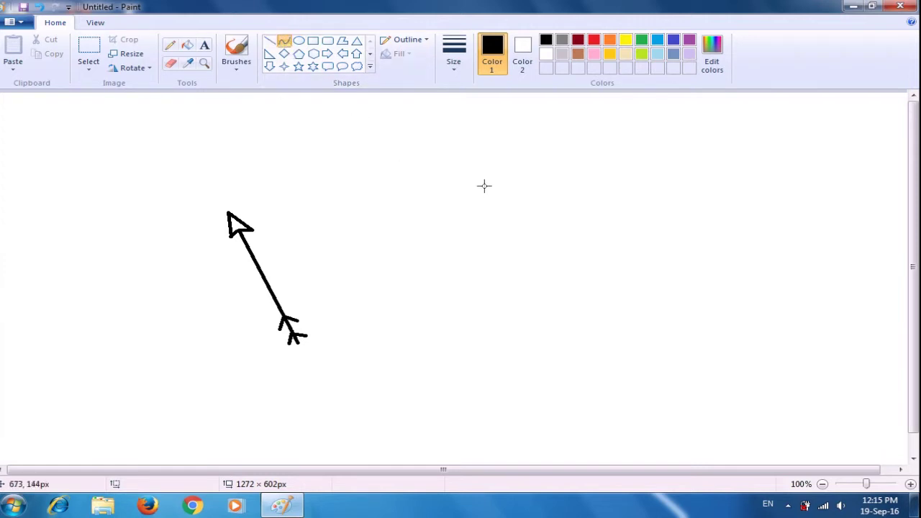
mouse_move(484, 183)
left_mouse_down()
mouse_move(559, 304)
mouse_move(605, 352)
left_mouse_up()
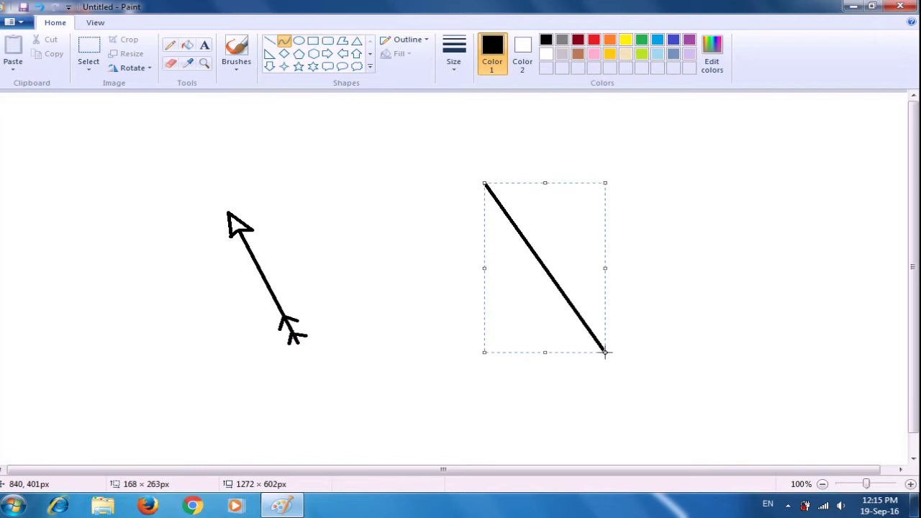
key("Return")
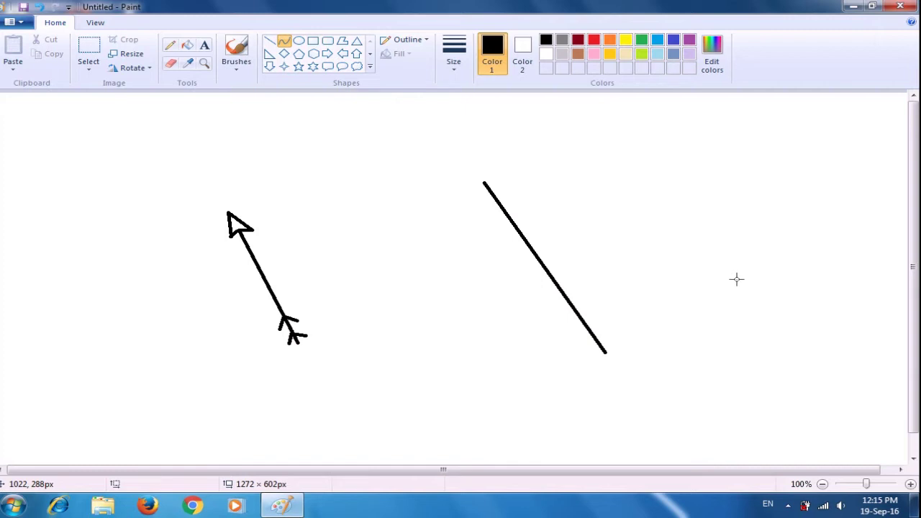
- Draw the bow's outer edge as a curve between the bowstring's ends, bulging toward the lower left to a frame of about 230 × 266 px
left_click_drag(484, 182, 607, 353)
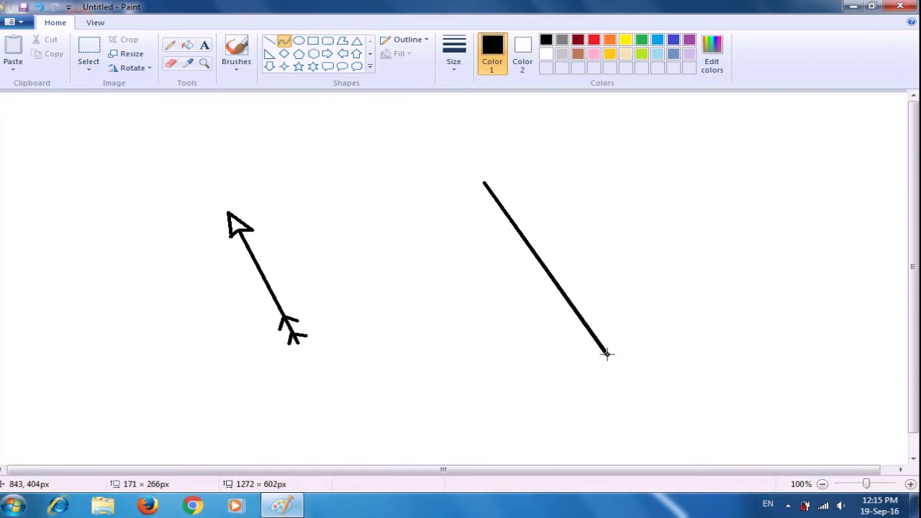
left_click_drag(607, 353, 607, 353)
left_click_drag(552, 278, 442, 341)
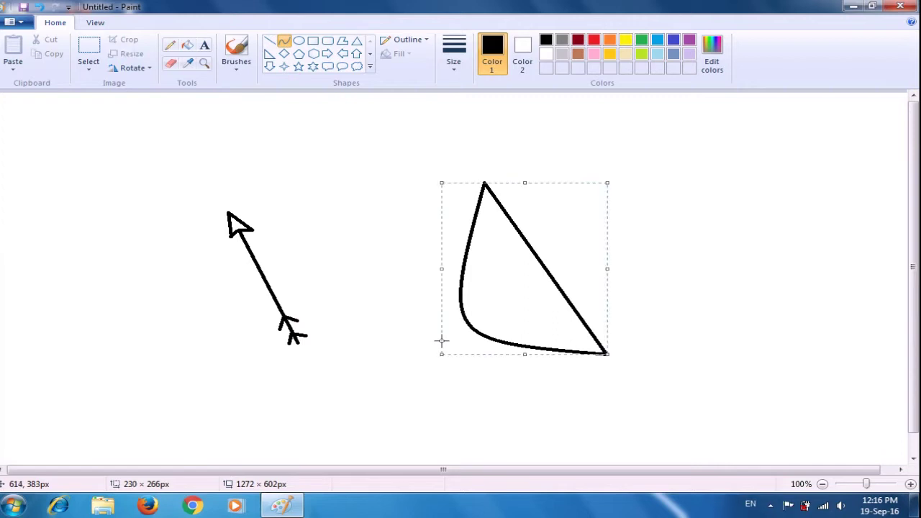
left_click(398, 267)
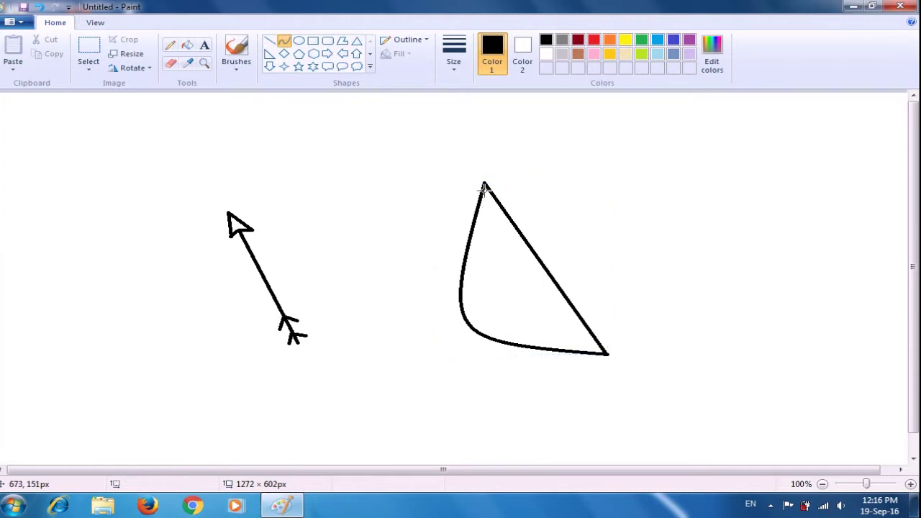
- Draw the bow's inner edge as a second curve between the same ends, bent slightly less toward the lower left
left_click_drag(485, 183, 605, 353)
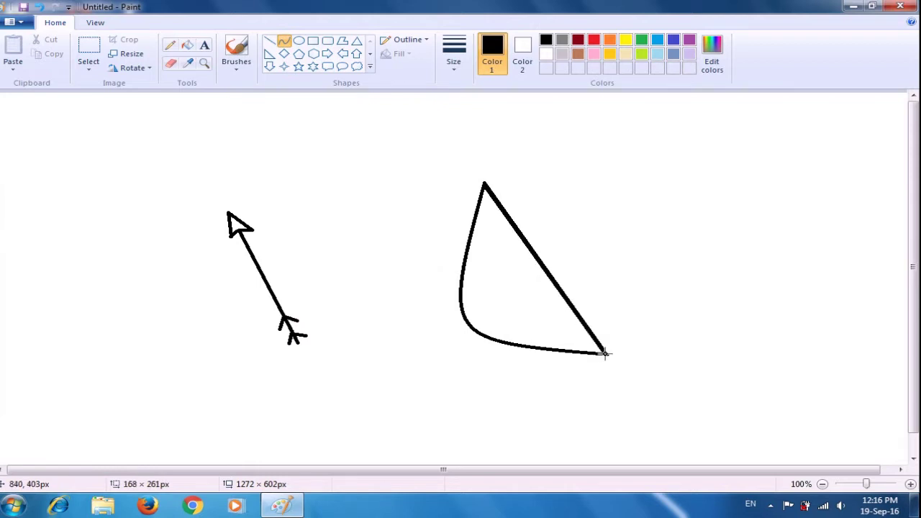
left_click_drag(605, 353, 609, 354)
left_click_drag(552, 276, 461, 326)
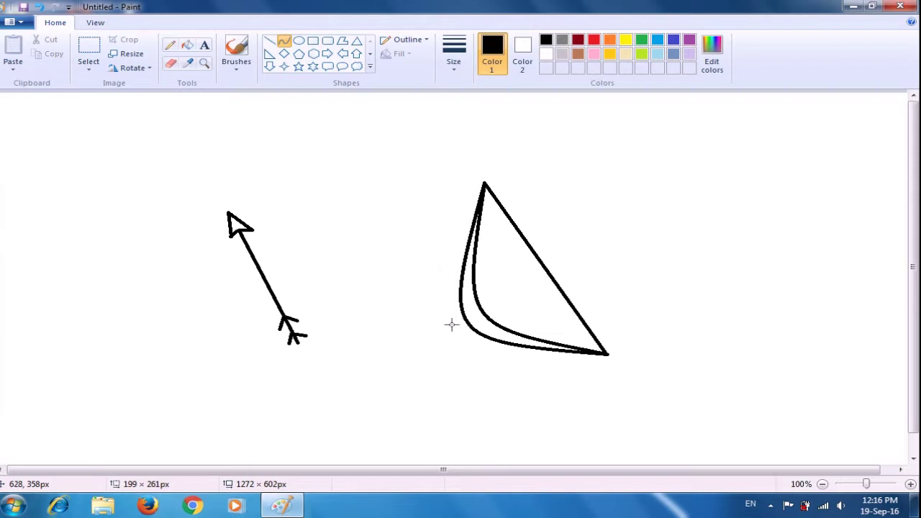
left_click(451, 324)
left_click(404, 306)
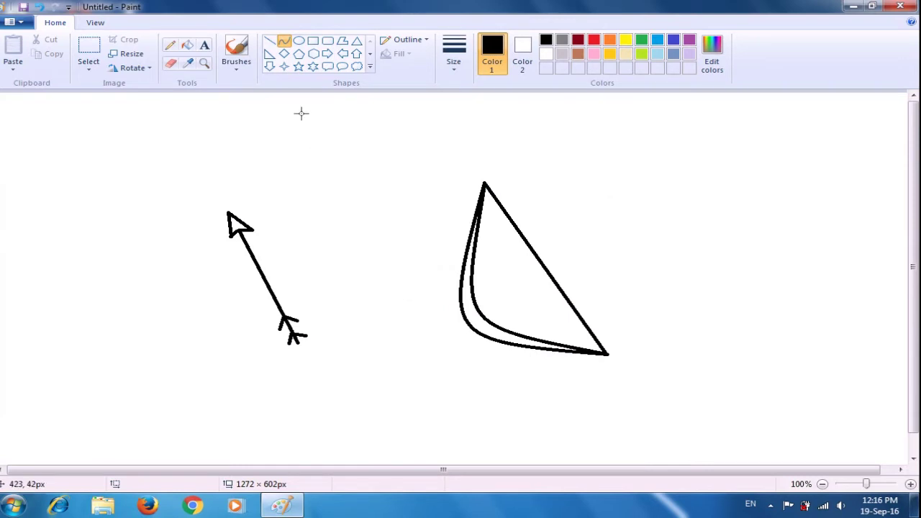
- Draw four short straight lines across the gap between the bow's two curves to mark the grip
left_click(269, 45)
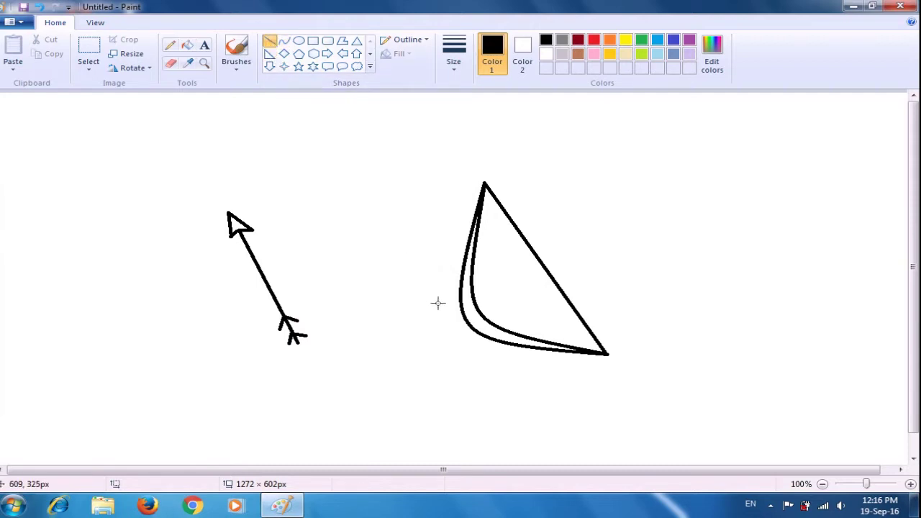
left_click_drag(461, 296, 472, 288)
left_click_drag(459, 305, 476, 305)
left_click(350, 249)
left_click_drag(468, 324, 479, 315)
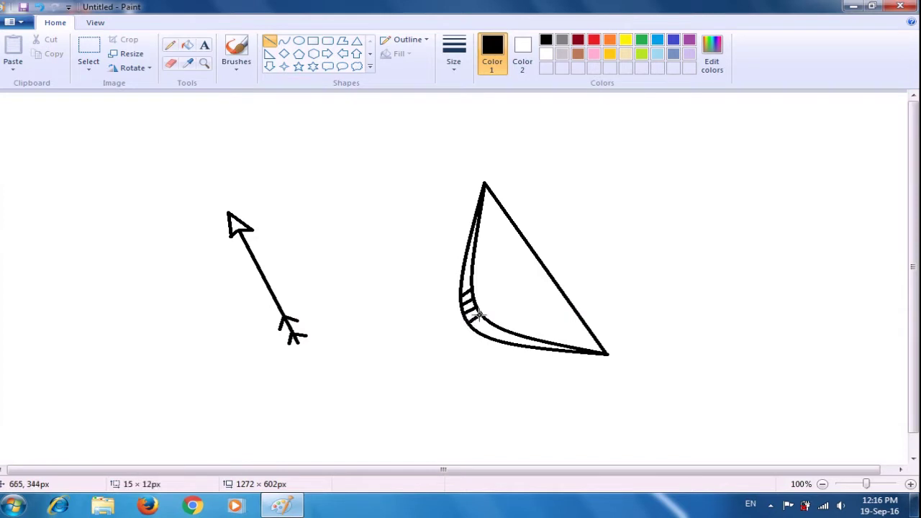
left_click(373, 255)
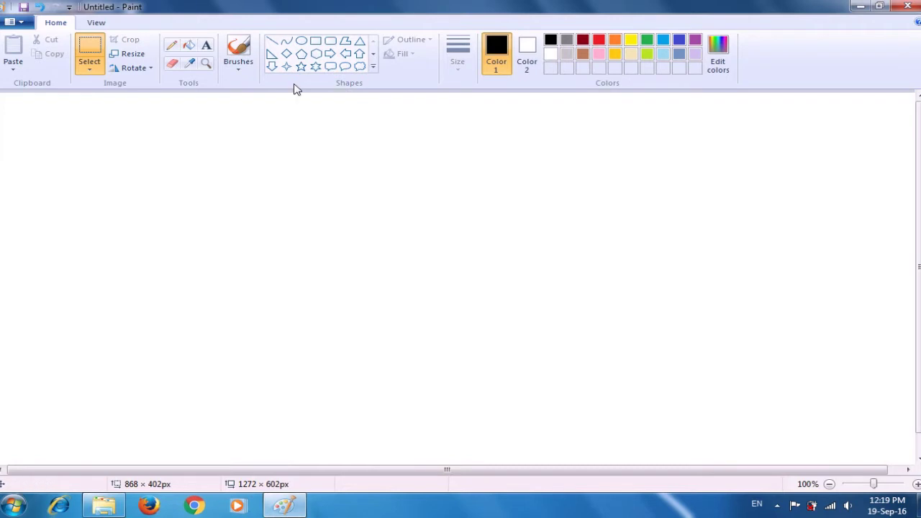
- Draw a nearly circular black ellipse outline in the left half of the blank canvas
left_click(301, 41)
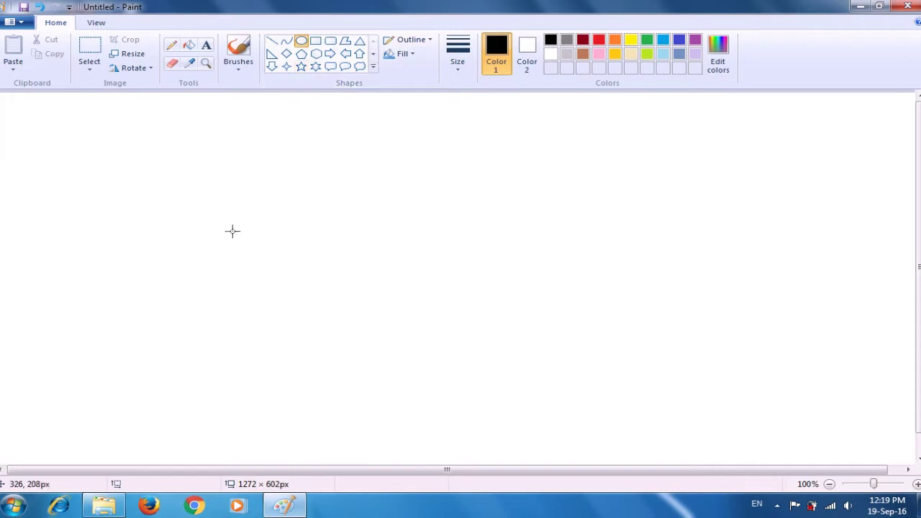
left_click_drag(218, 214, 321, 326)
left_click(380, 306)
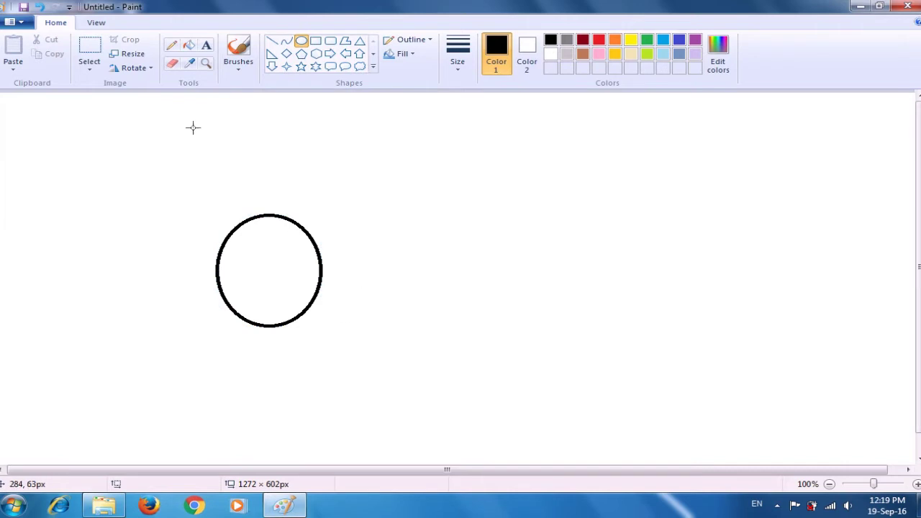
- Cut away the upper half of the ellipse with a rectangular selection of about 319 × 108 px
left_click(89, 71)
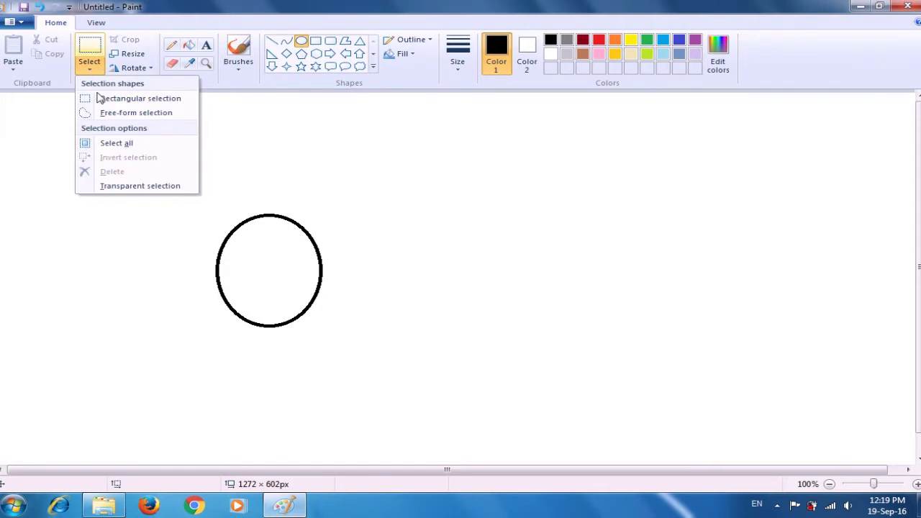
left_click(99, 102)
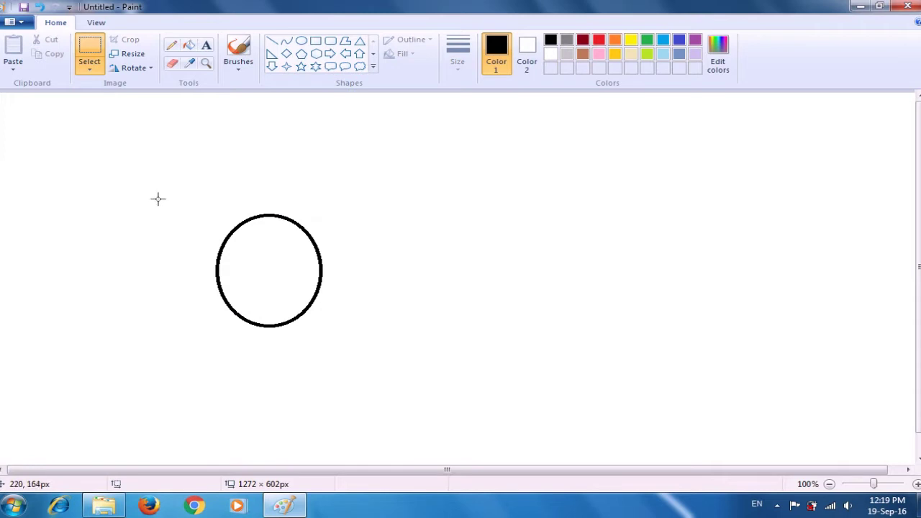
left_click_drag(158, 199, 390, 268)
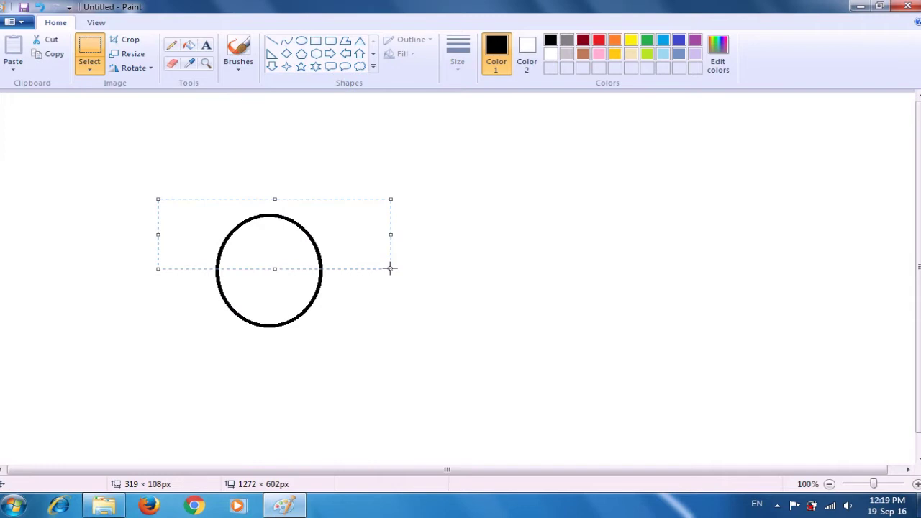
key("ctrl+x")
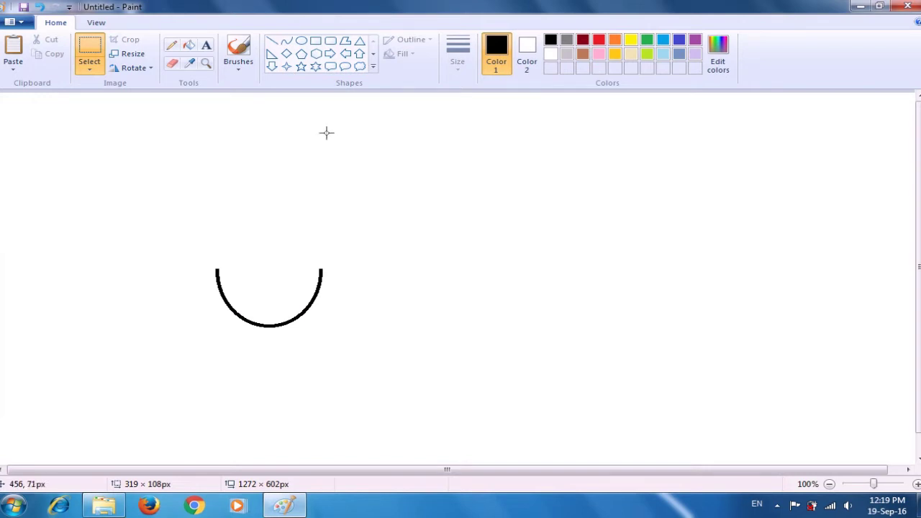
- Draw a horizontal straight line joining the two open ends of the half ellipse to close its top
left_click(272, 43)
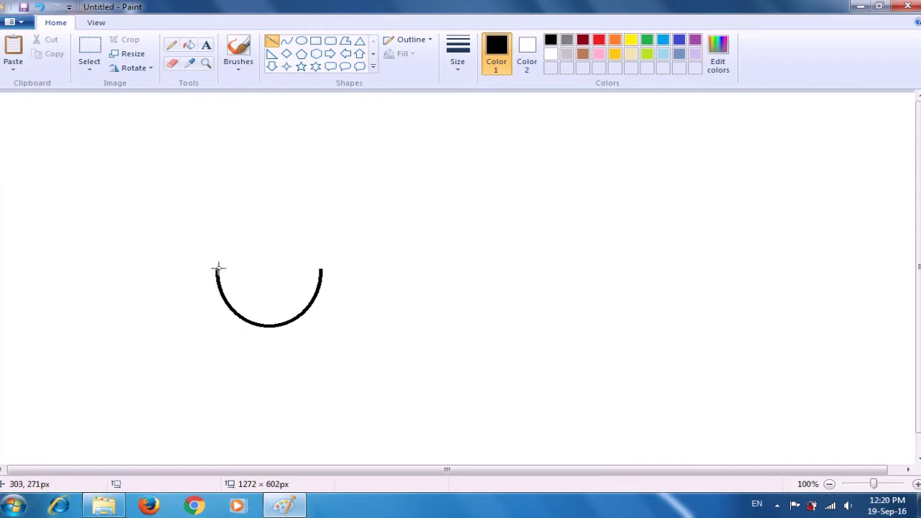
left_click_drag(218, 269, 320, 269)
left_click(382, 214)
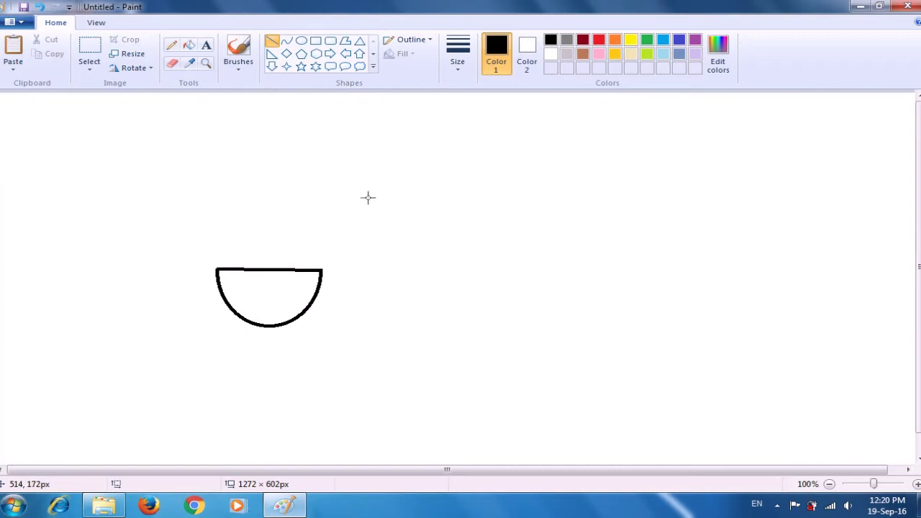
- Set up the Ellipse shape with no fill and white as the secondary colour
left_click(302, 42)
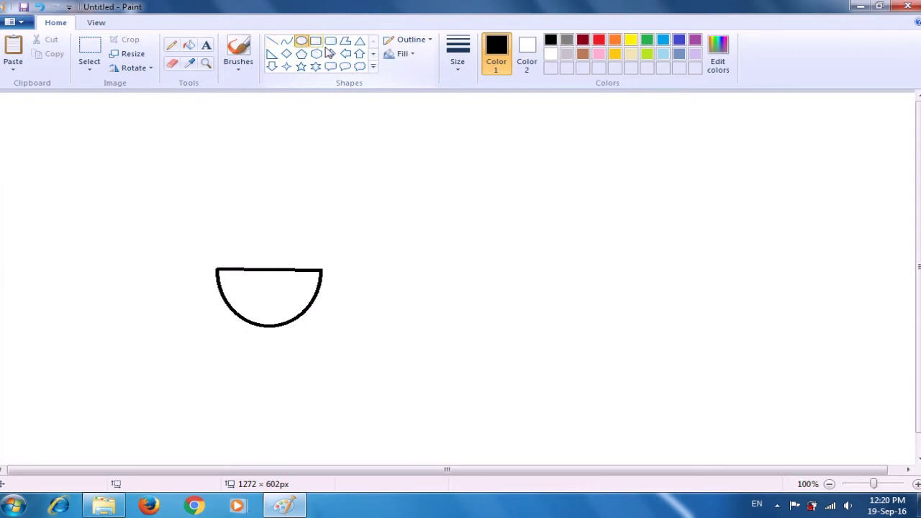
left_click(410, 62)
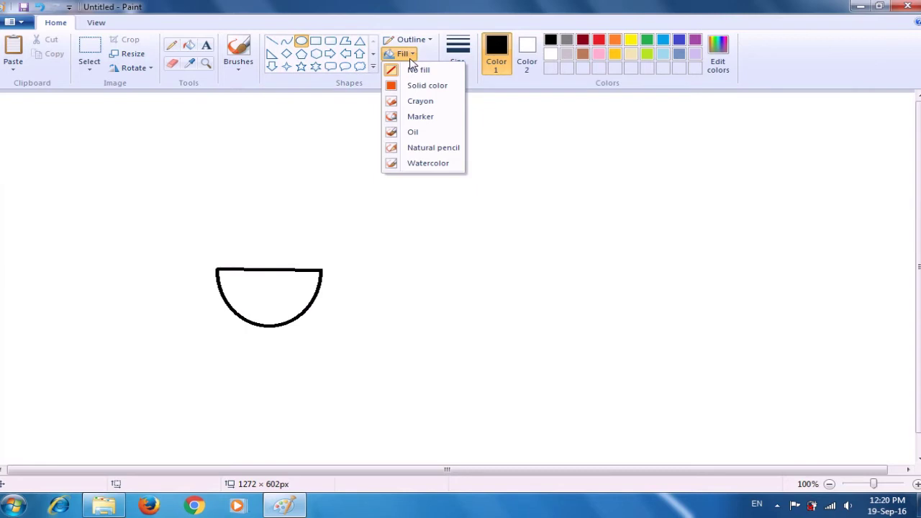
left_click(421, 86)
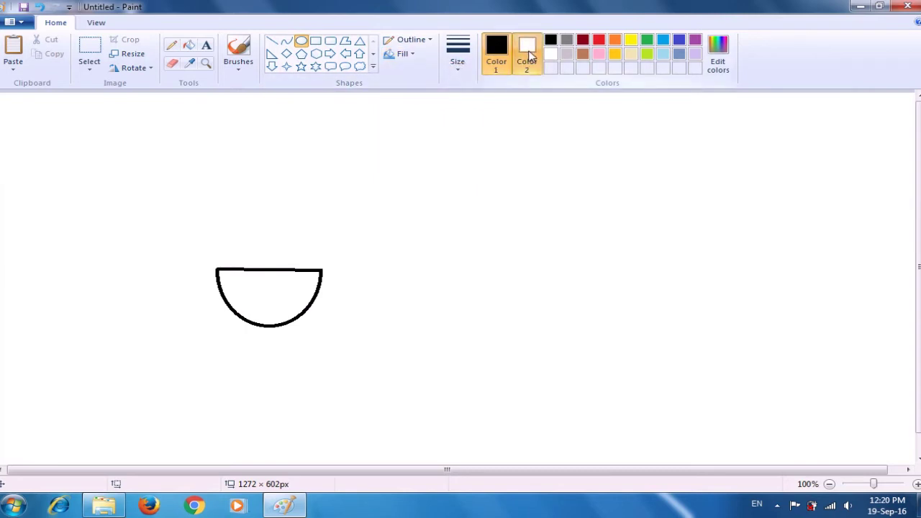
left_click(528, 56)
left_click(551, 40)
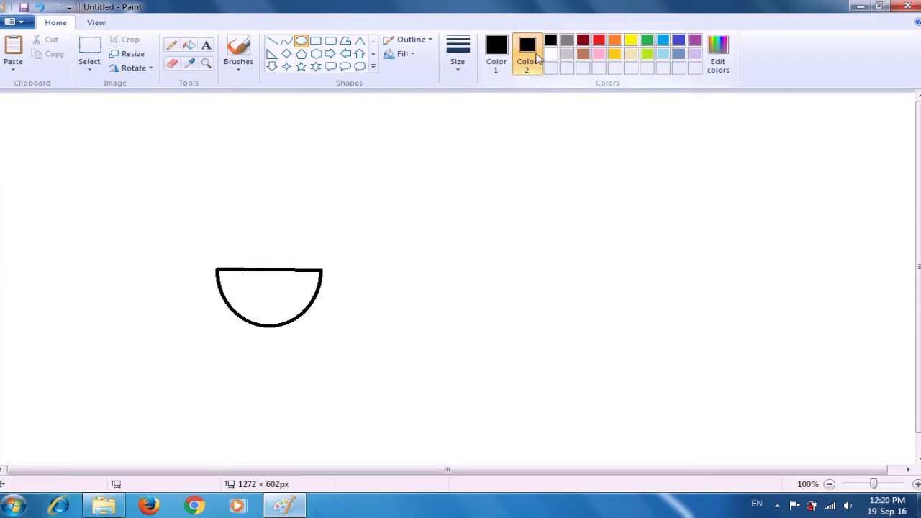
left_click(549, 57)
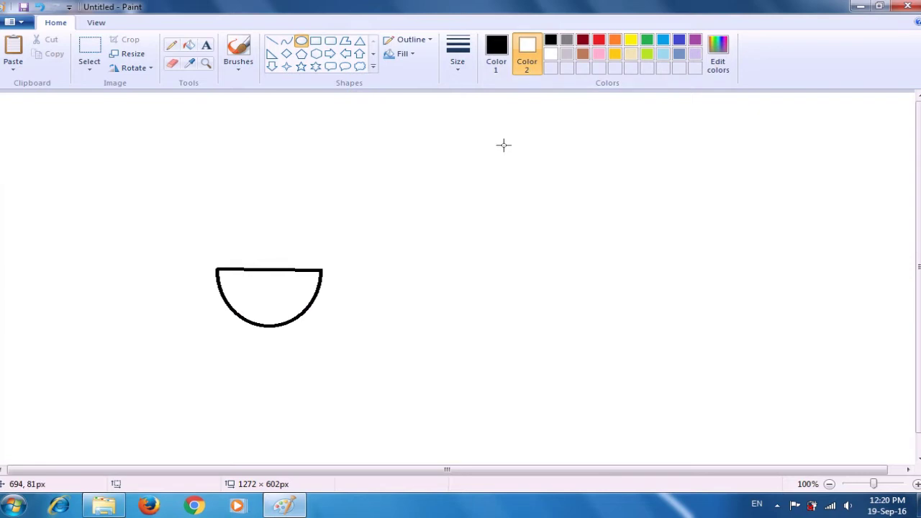
left_click(409, 55)
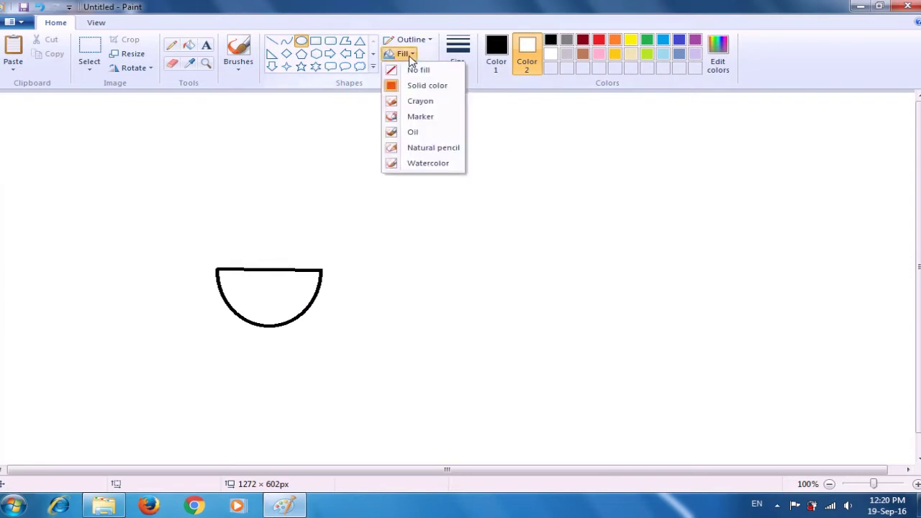
left_click(414, 70)
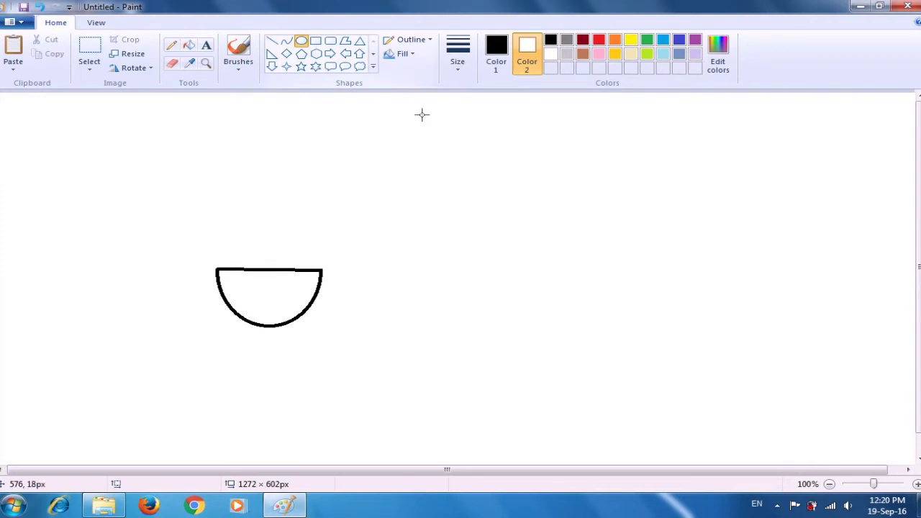
- Draw a small circle outline about 34 × 38 px above and right of the half ellipse, using the second-thinnest line size
left_click_drag(462, 185, 488, 208)
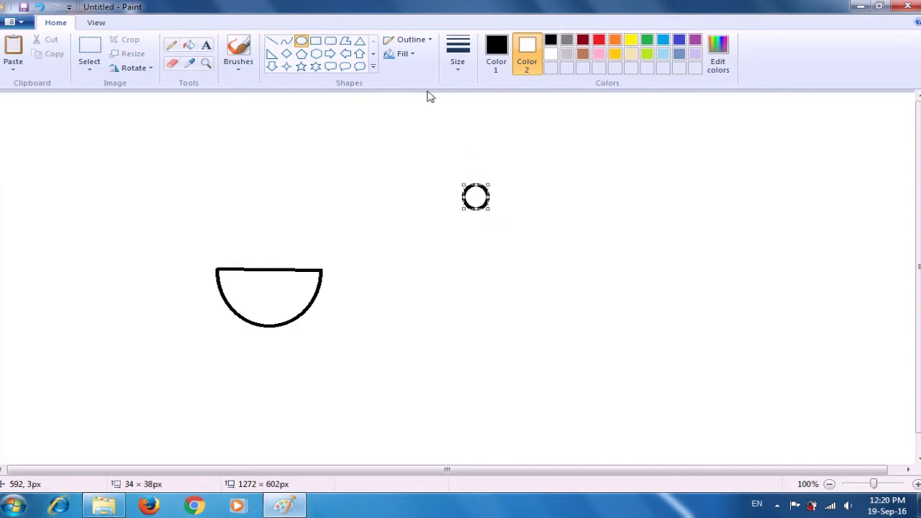
left_click(411, 58)
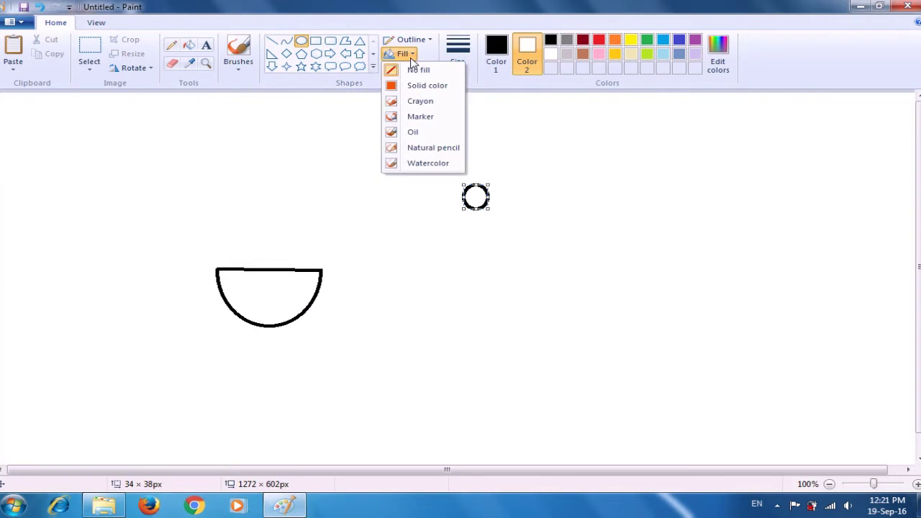
left_click(479, 86)
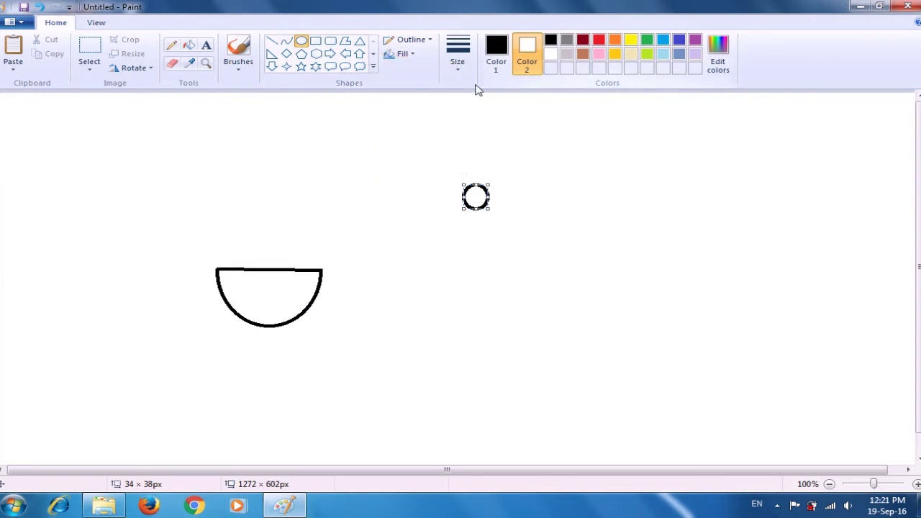
left_click(457, 72)
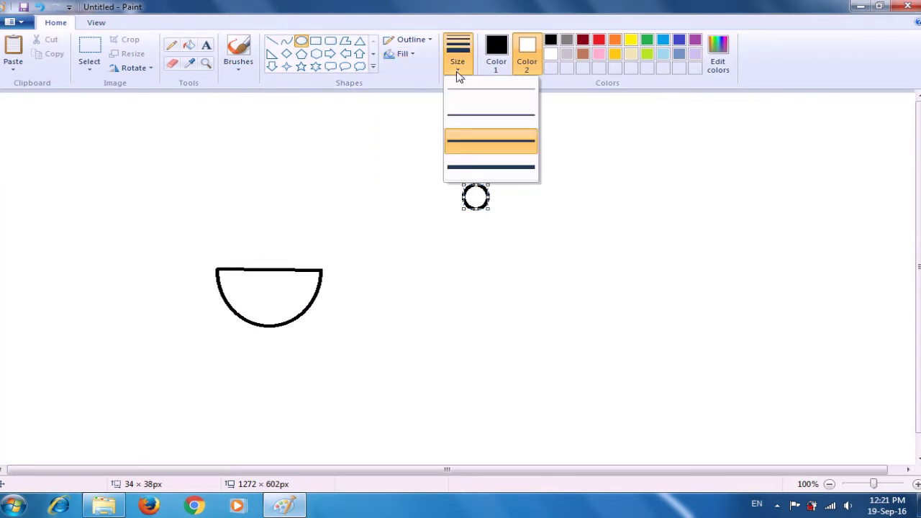
left_click(467, 122)
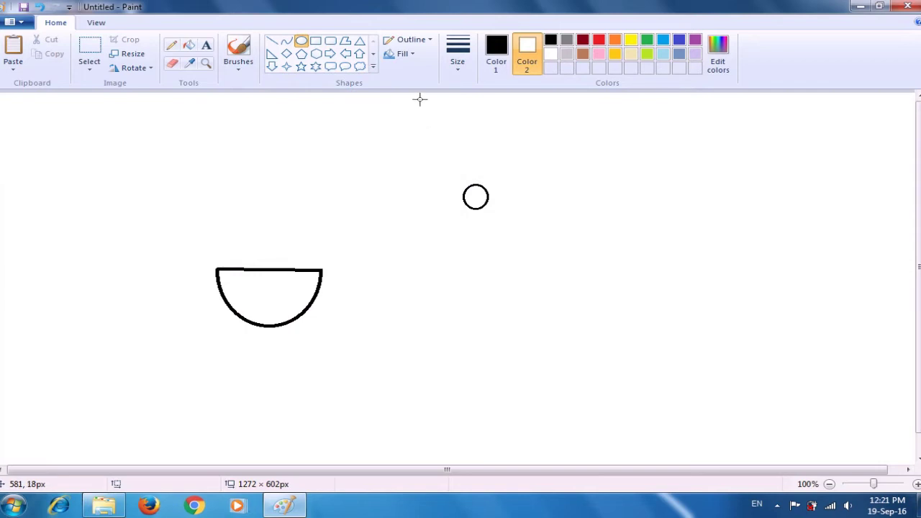
- Draw a solid black ellipse of about 18 × 17 px in the lower part of the small circle as a pupil
left_click(409, 58)
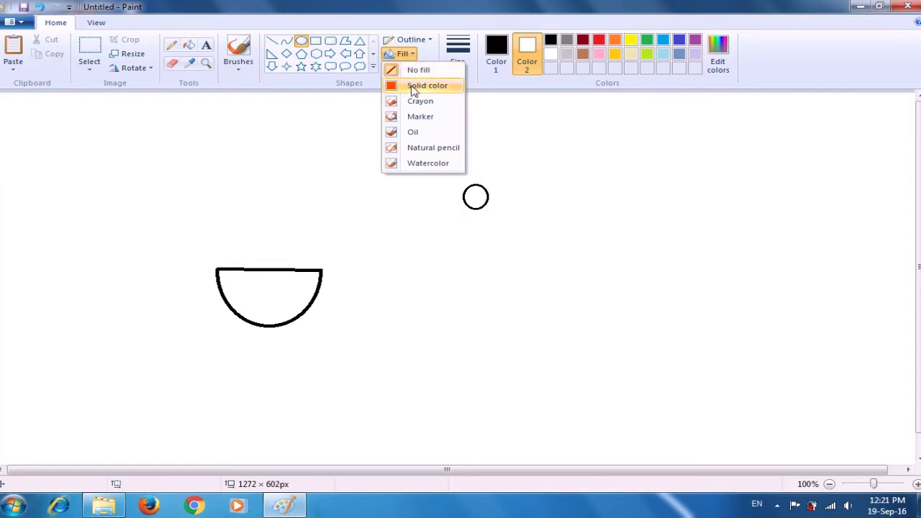
left_click(424, 86)
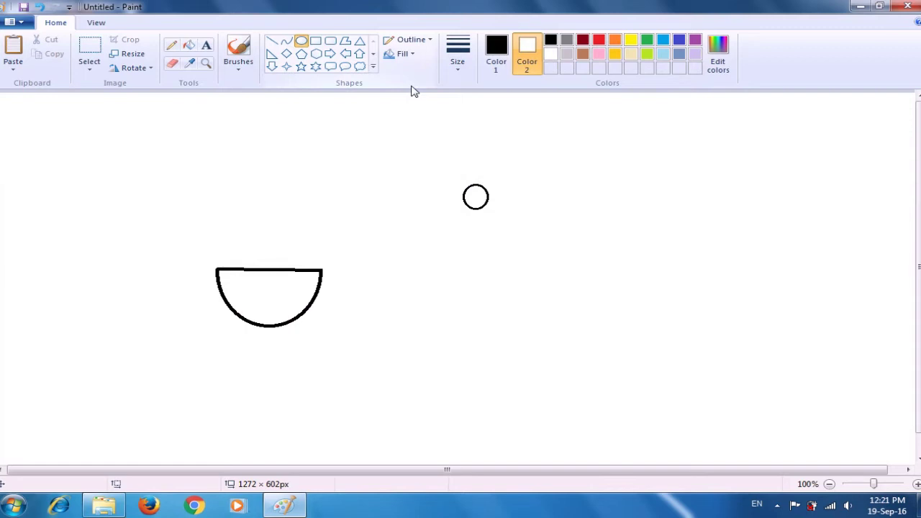
left_click(524, 49)
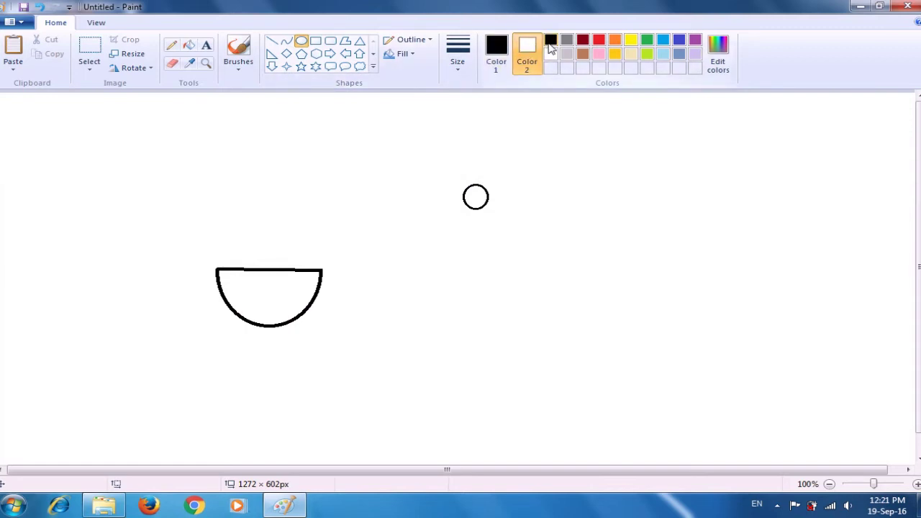
left_click(550, 42)
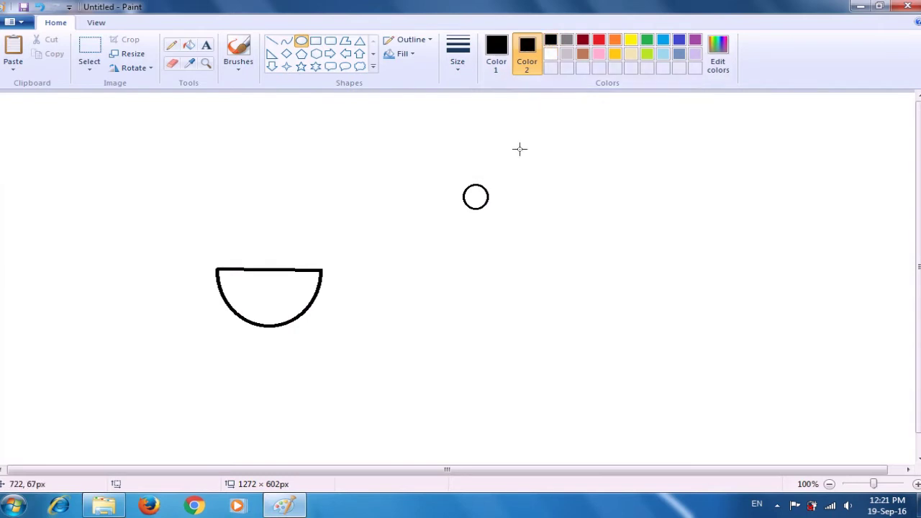
left_click_drag(466, 194, 482, 209)
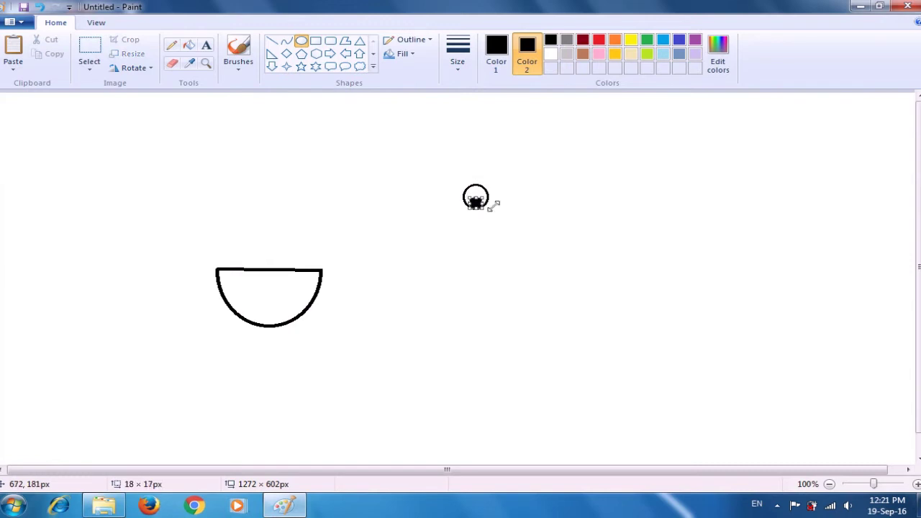
left_click(521, 193)
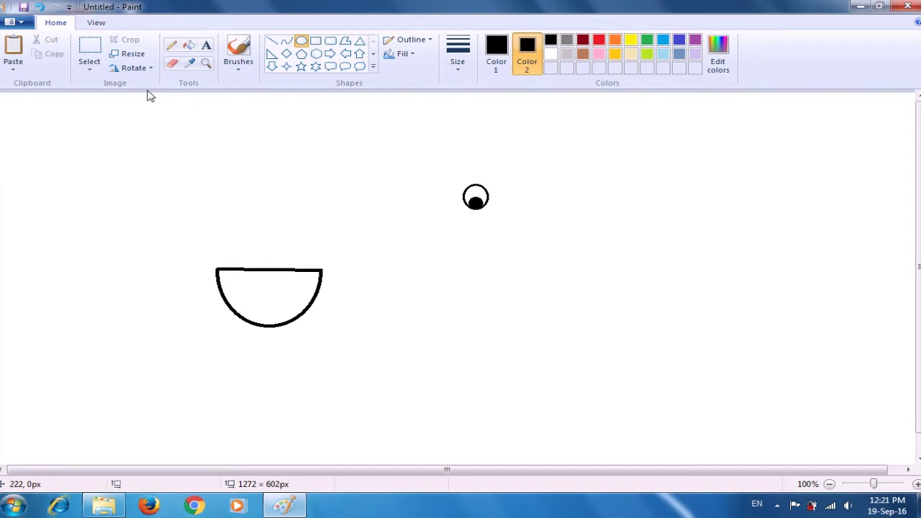
- Copy the eye with a rectangular selection of about 81 × 94 px and place a pasted copy over the left part of the half ellipse
left_click(97, 77)
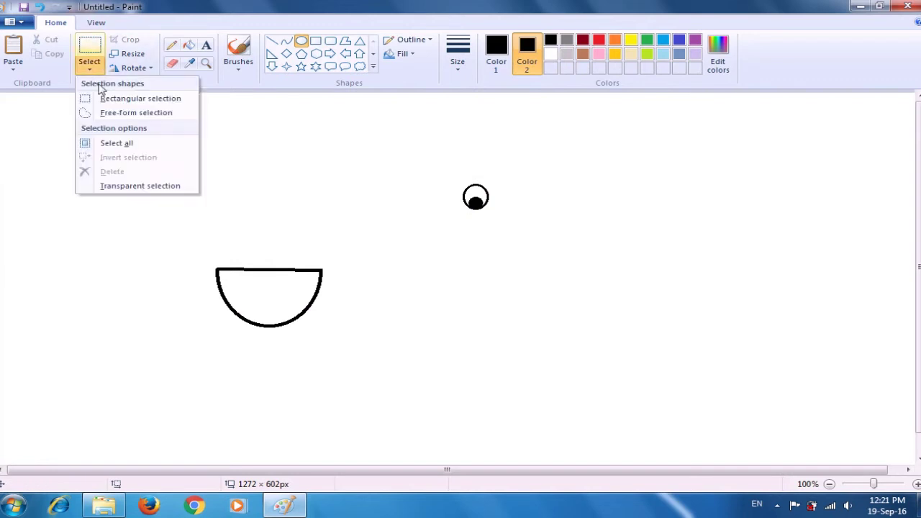
left_click(104, 101)
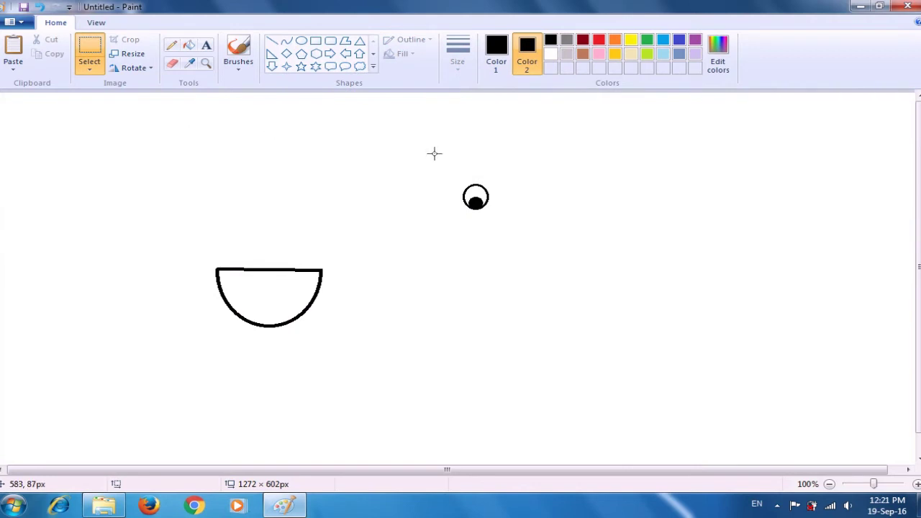
left_click_drag(449, 172, 508, 231)
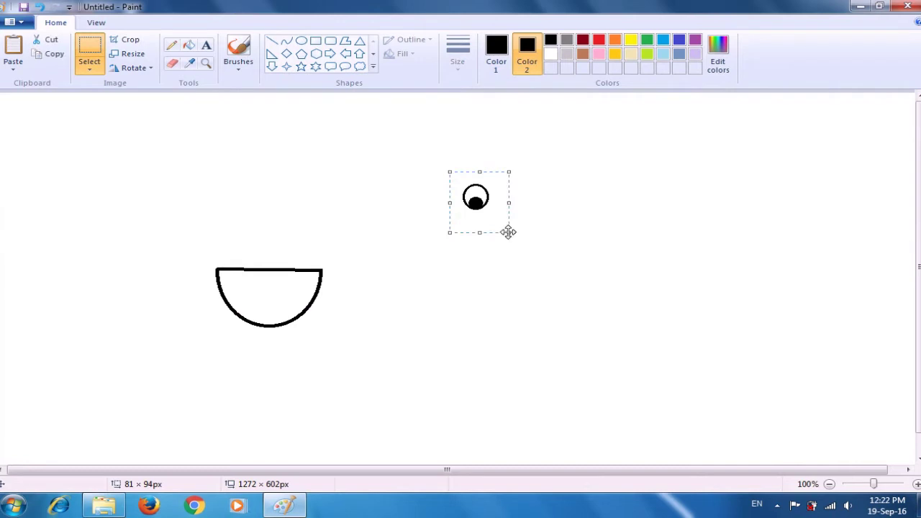
key("ctrl+v")
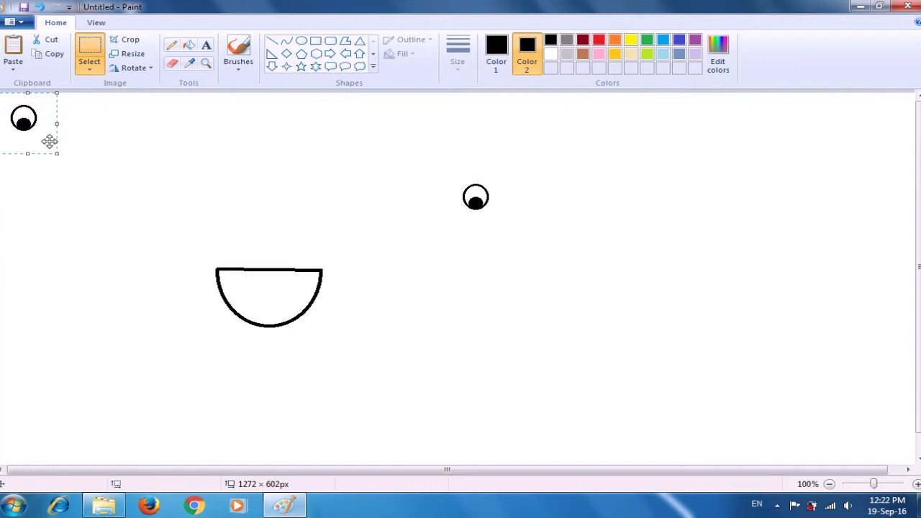
left_click_drag(25, 132, 248, 299)
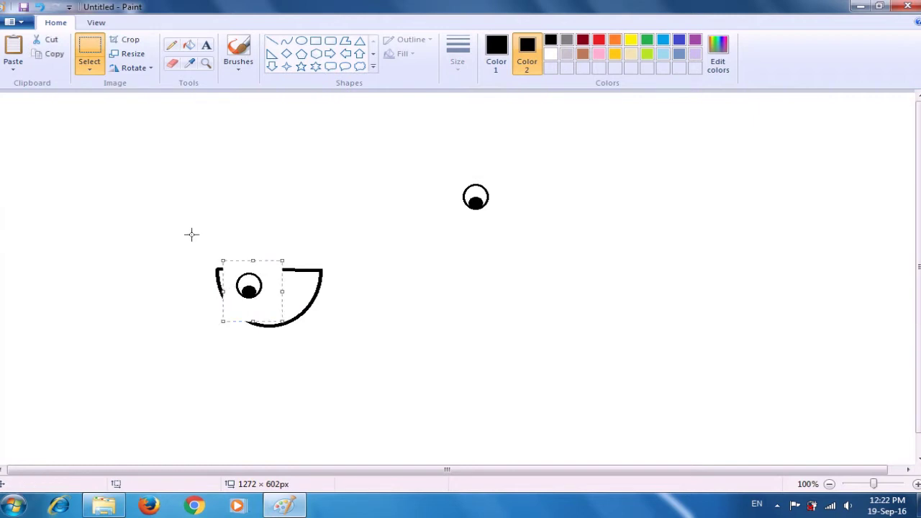
- Turn on transparent selection with white as the secondary colour, and undo the pasted eye
left_click(87, 70)
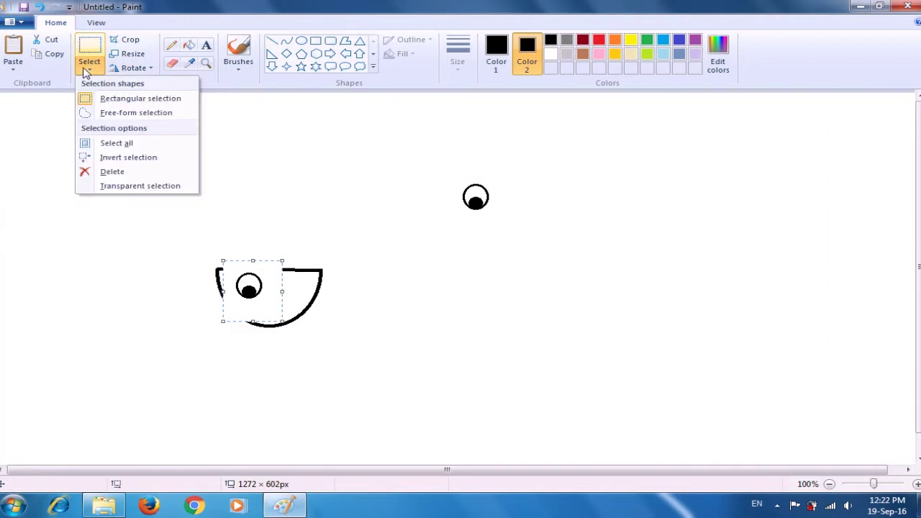
left_click(115, 190)
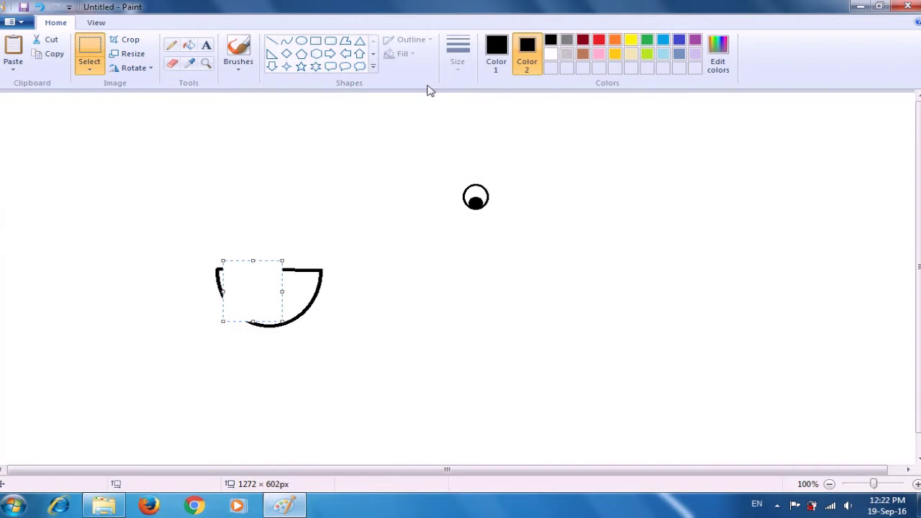
left_click(551, 56)
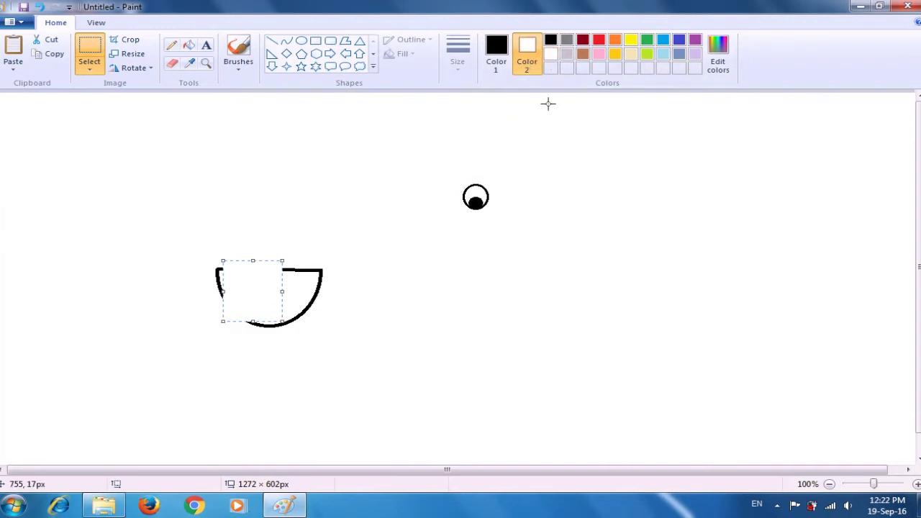
key("ctrl+z")
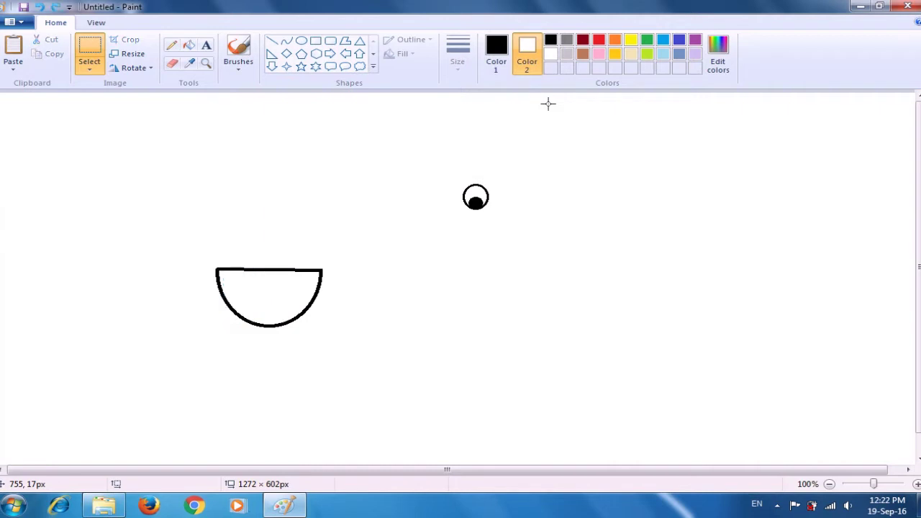
- Paste the eye again and place it inside the half ellipse near its upper-left corner
key("ctrl+v")
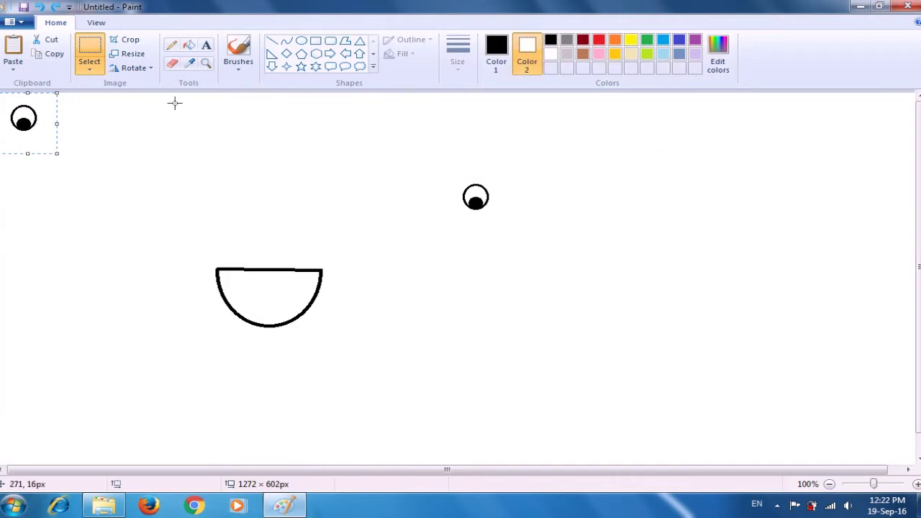
left_click(90, 70)
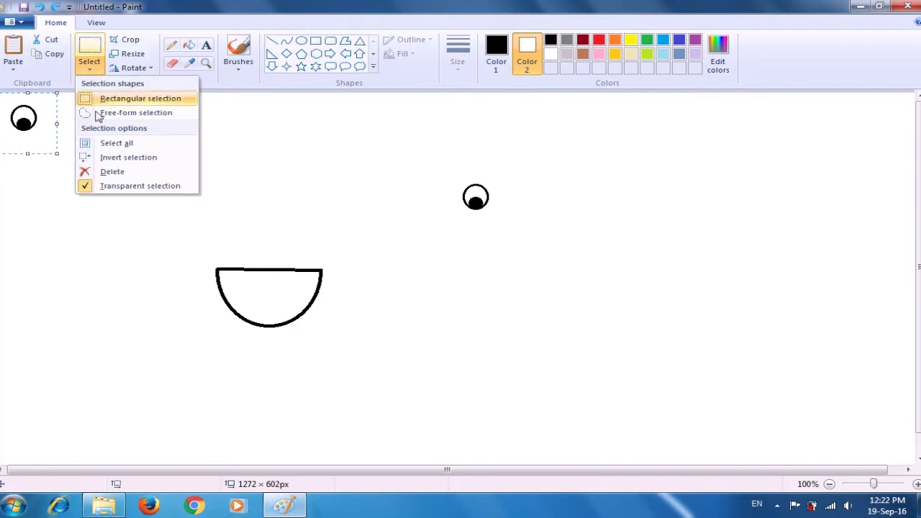
left_click(148, 220)
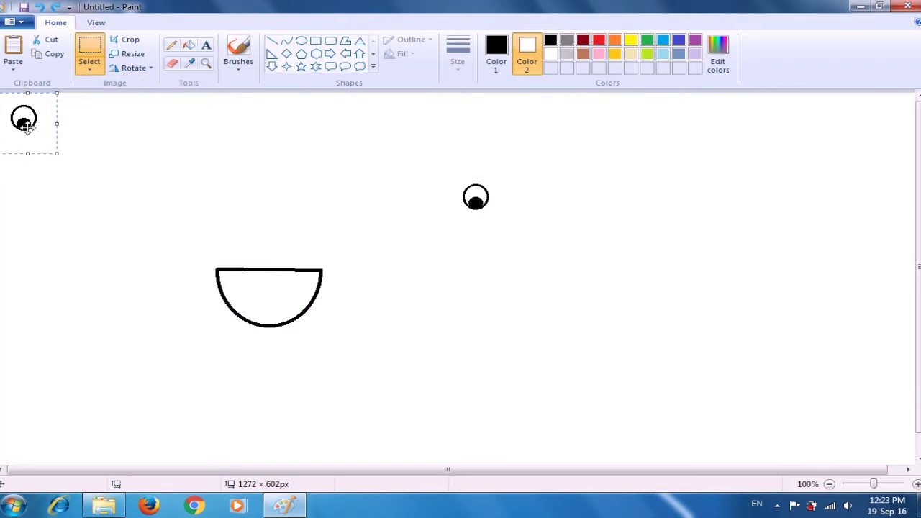
left_click_drag(27, 127, 247, 293)
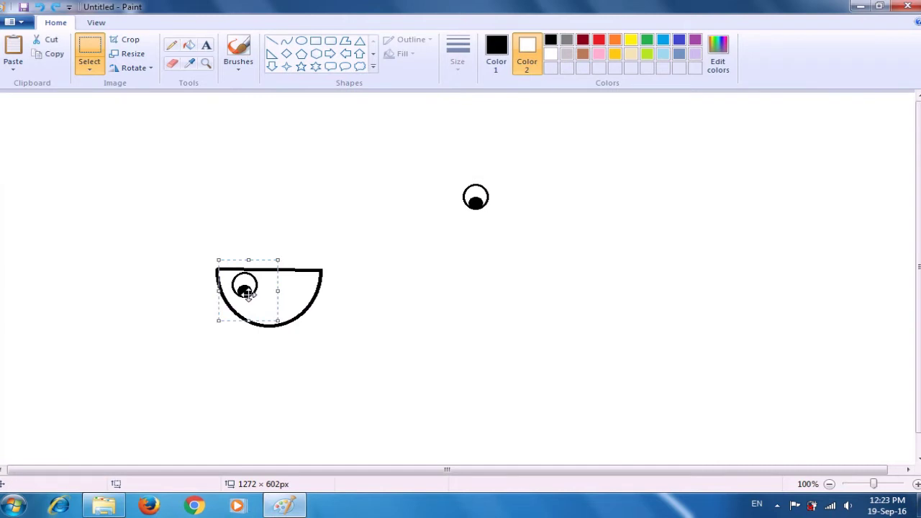
left_click(308, 202)
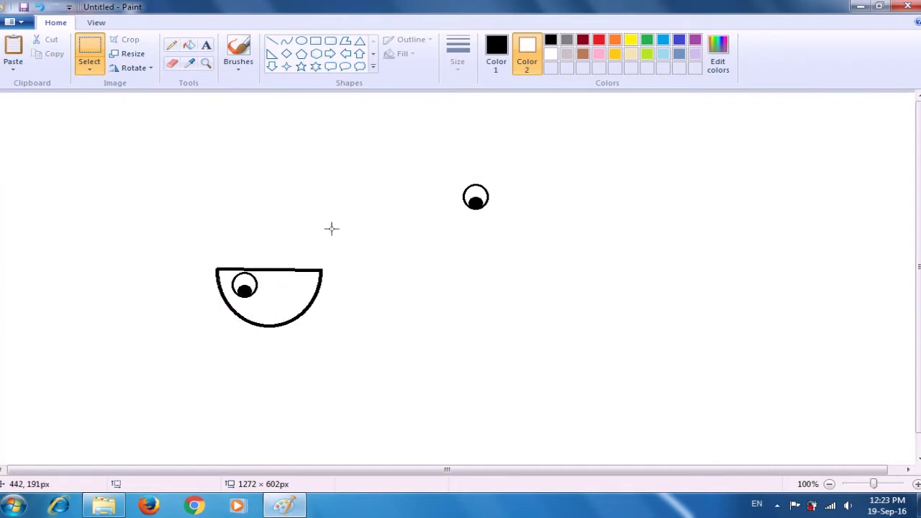
- Move the original eye into the half ellipse near its upper-right corner, level with the first eye
left_click_drag(446, 174, 298, 289)
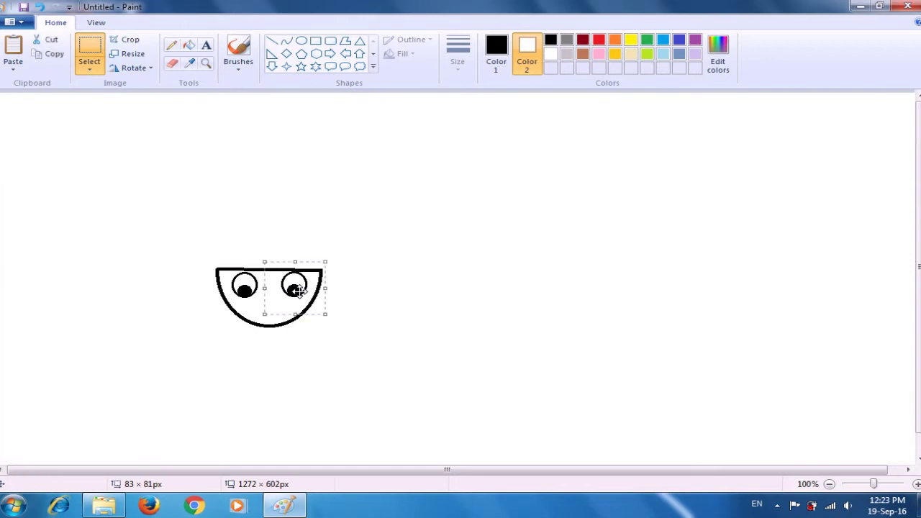
left_click(384, 251)
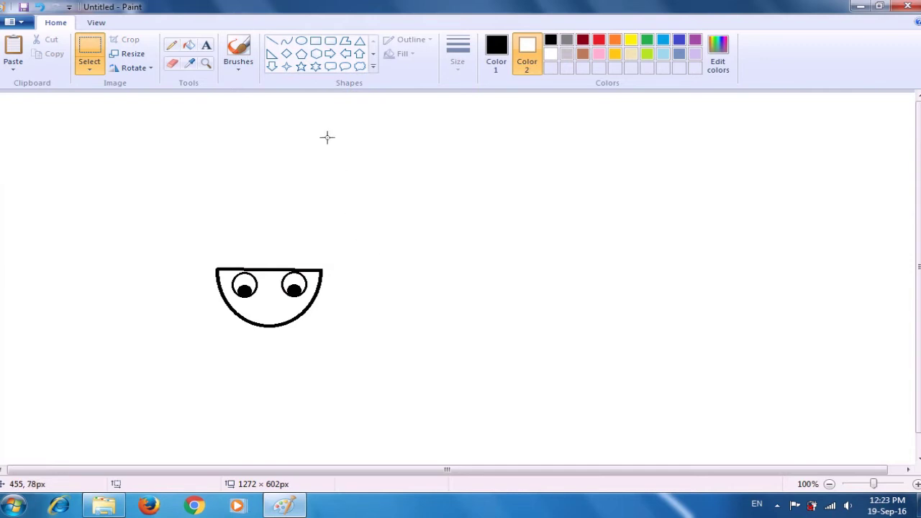
- Draw an S-shaped curve about 89 × 38 px from the face's centre down past its left edge, as the moustache's upper outline
left_click(287, 41)
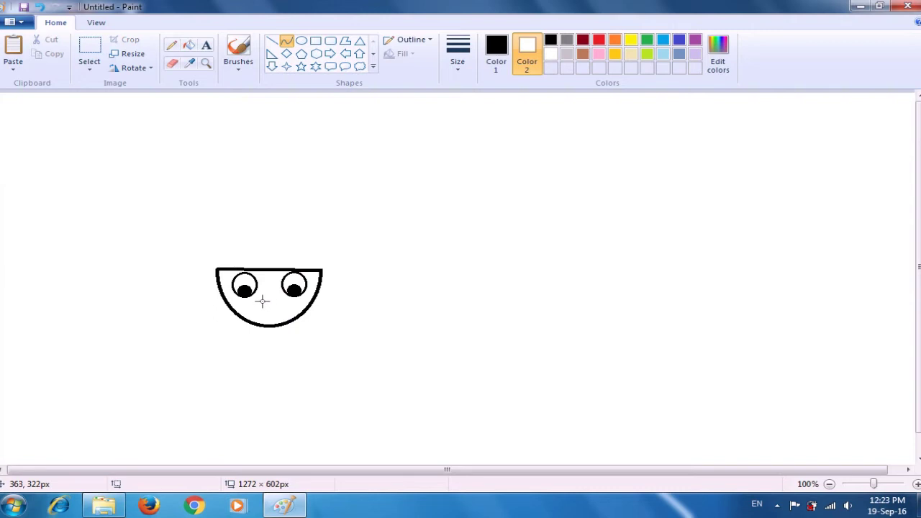
left_click_drag(265, 304, 202, 329)
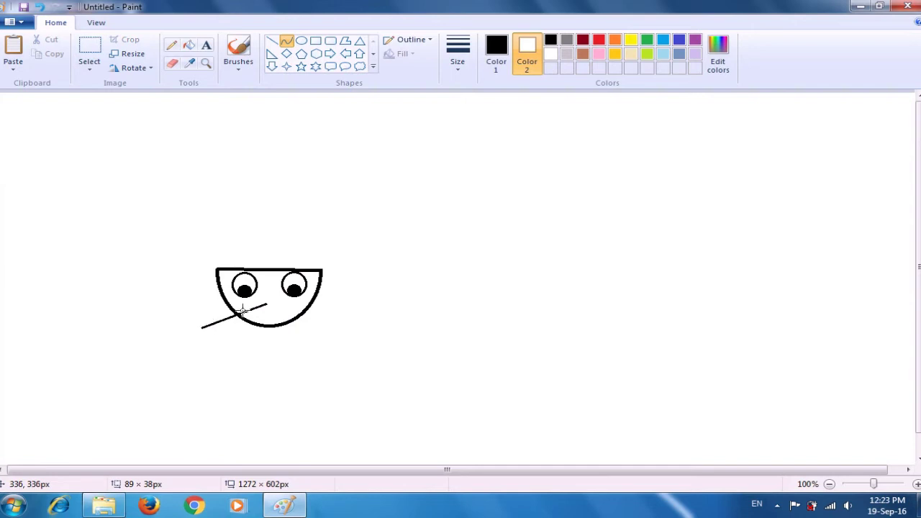
left_click_drag(241, 318, 226, 336)
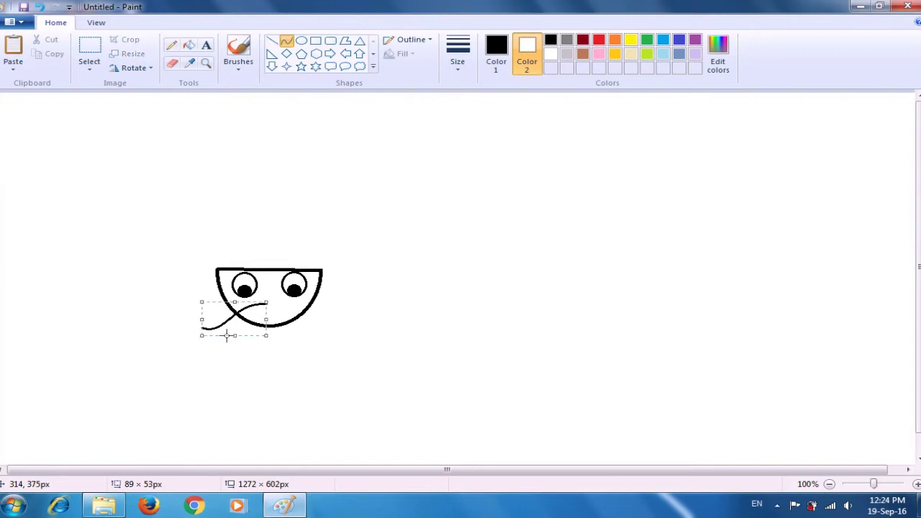
left_click(215, 364)
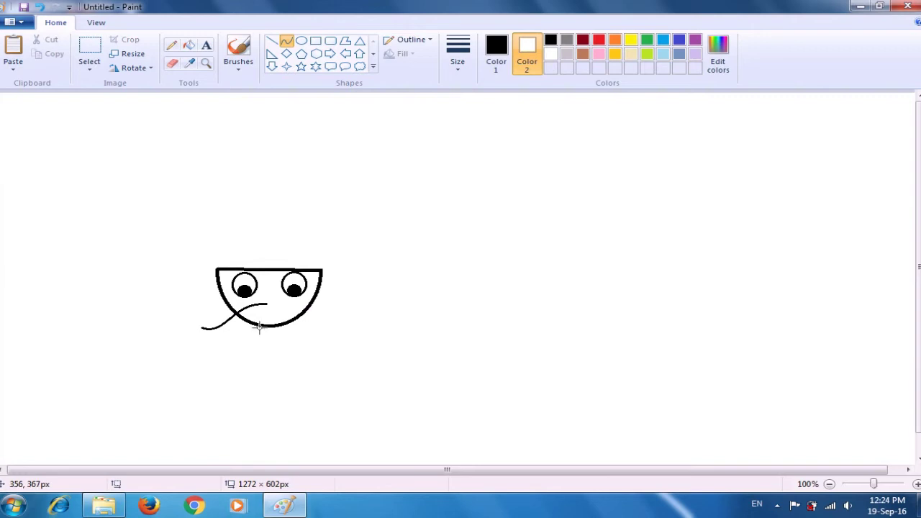
mouse_move(267, 303)
left_mouse_down()
mouse_move(239, 327)
mouse_move(211, 332)
left_mouse_up()
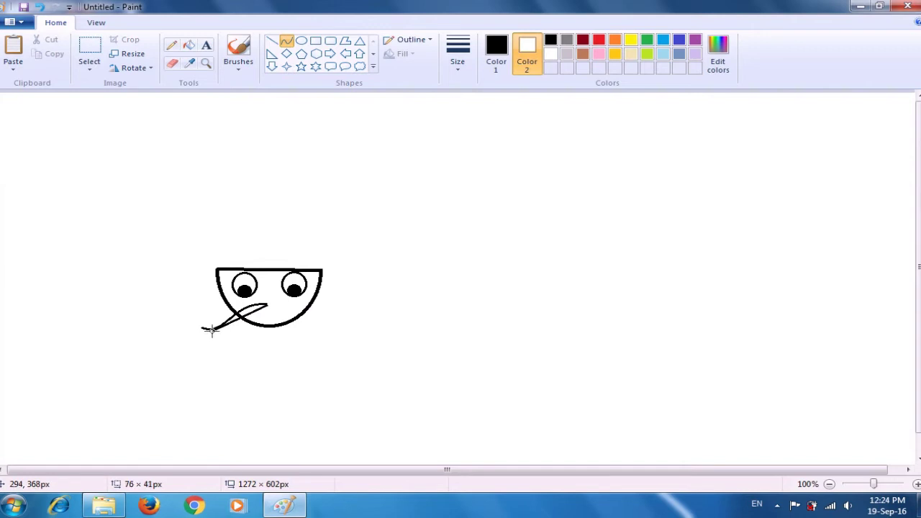
mouse_move(211, 330)
left_mouse_down()
mouse_move(227, 323)
mouse_move(229, 335)
left_mouse_up()
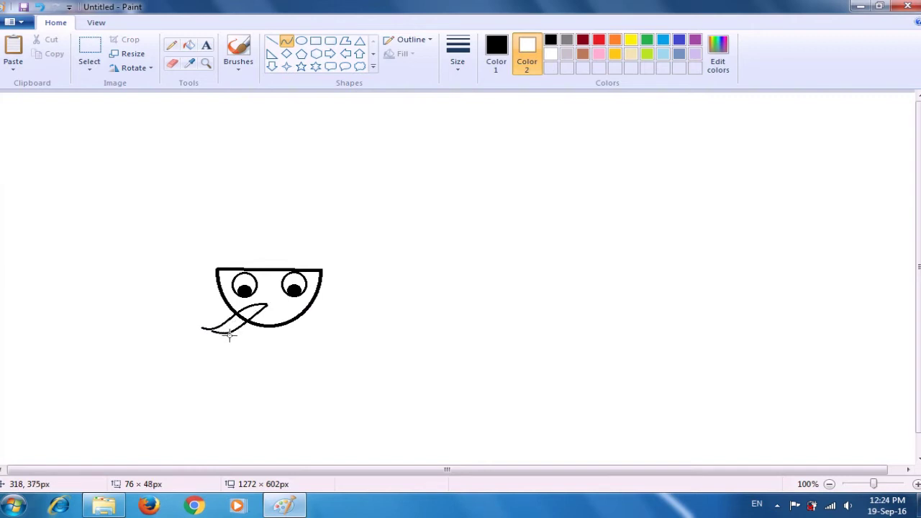
left_click_drag(229, 335, 228, 336)
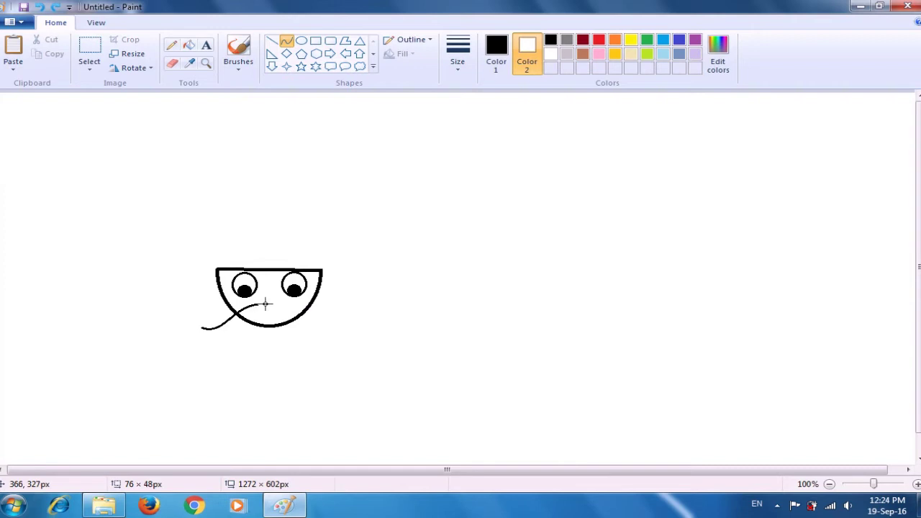
- Draw a second curve beneath the first, from the face's centre to the curve's outer end, closing the left moustache half
left_click(266, 304)
left_click_drag(266, 303, 223, 334)
left_click_drag(239, 317, 242, 333)
left_click(221, 346)
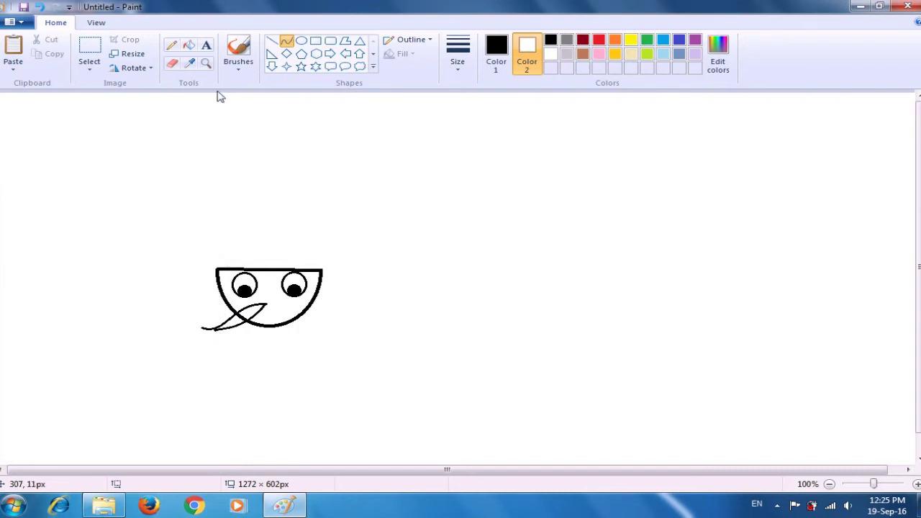
- Fill both enclosed areas of the left moustache half with black
left_click(191, 46)
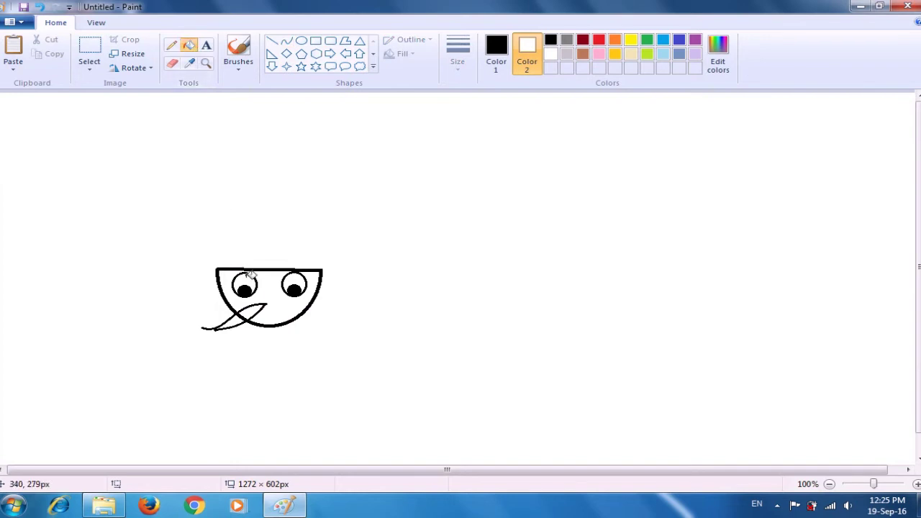
left_click(259, 314)
left_click(236, 319)
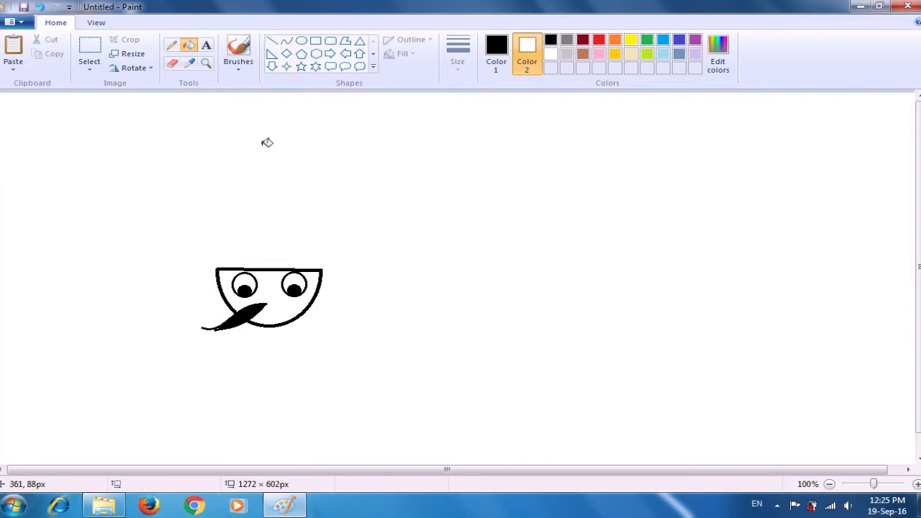
- Draw a mirrored S-shaped curve about 66 × 57 px from the moustache's centre down to the right, as the right half's upper outline
left_click(287, 42)
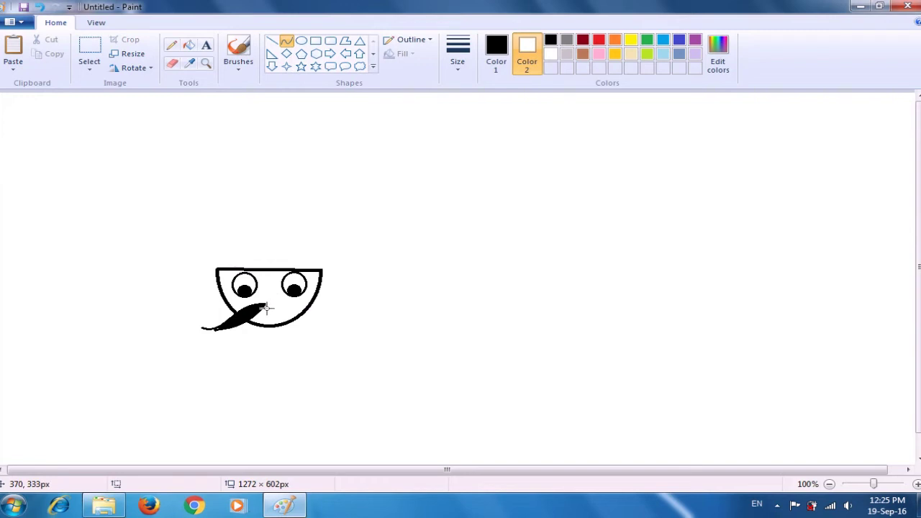
left_click_drag(264, 305, 288, 339)
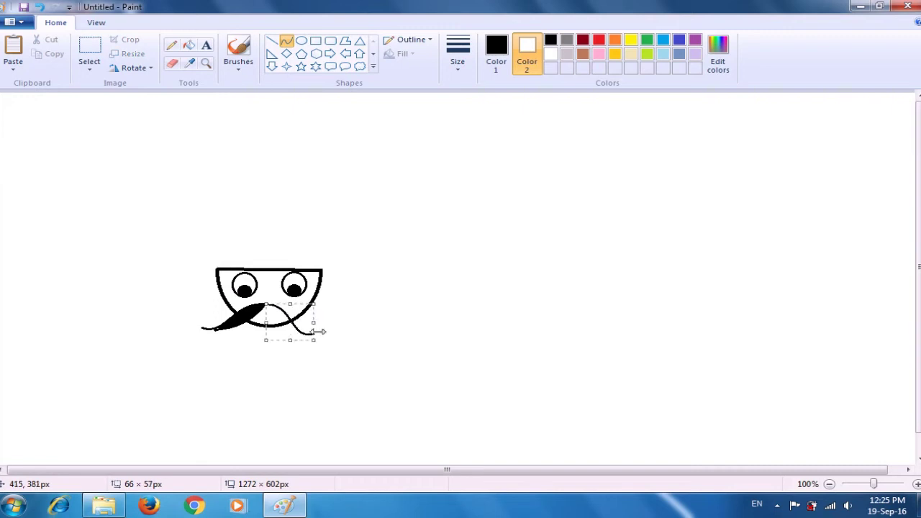
left_click(353, 311)
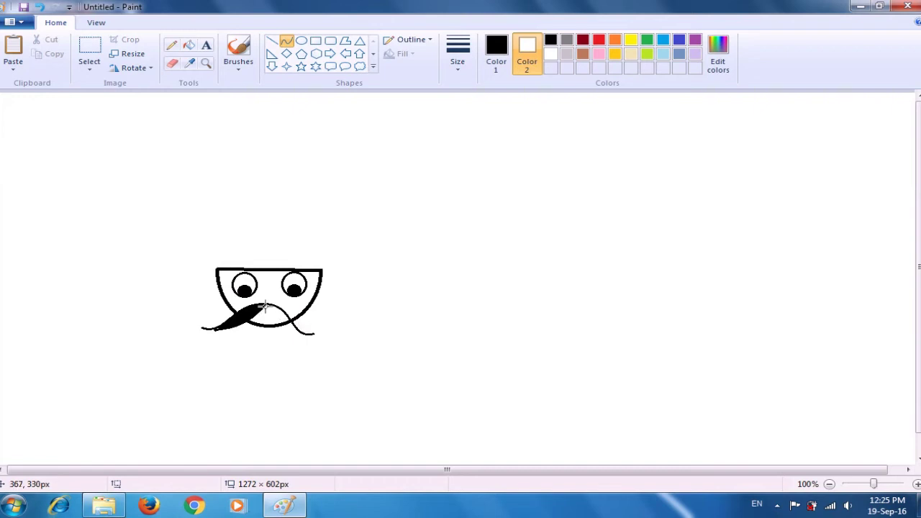
- Close the right moustache half with a lower curve about 48 × 46 px and fill it with black
mouse_move(264, 302)
left_mouse_down()
mouse_move(298, 335)
mouse_move(281, 339)
mouse_move(278, 314)
mouse_move(272, 322)
left_mouse_up()
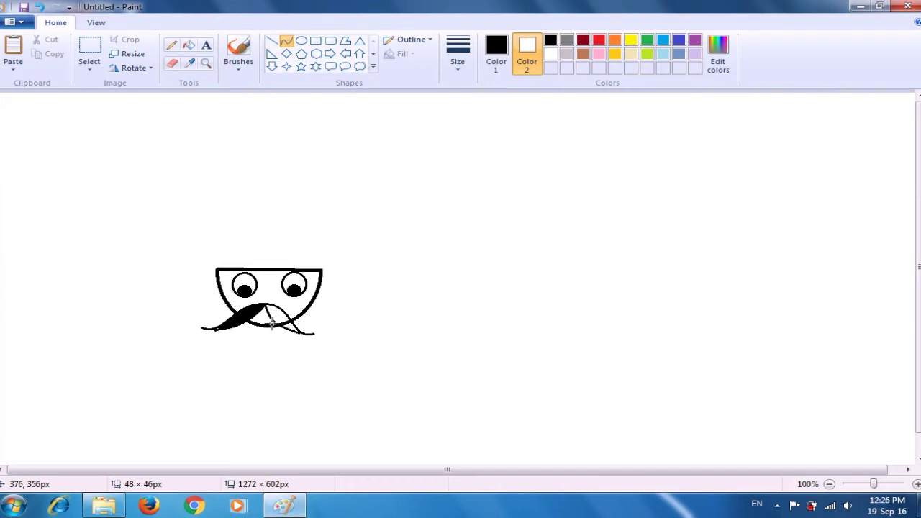
left_click_drag(272, 321, 293, 325)
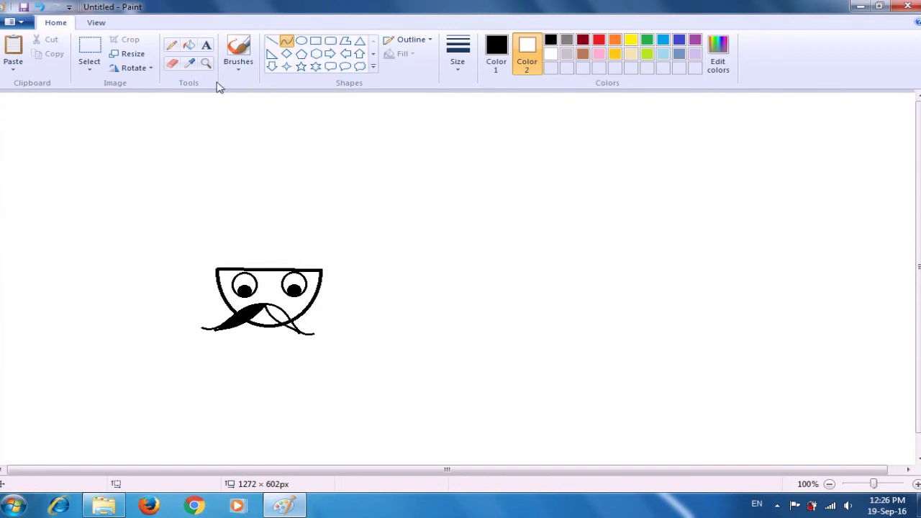
left_click(188, 44)
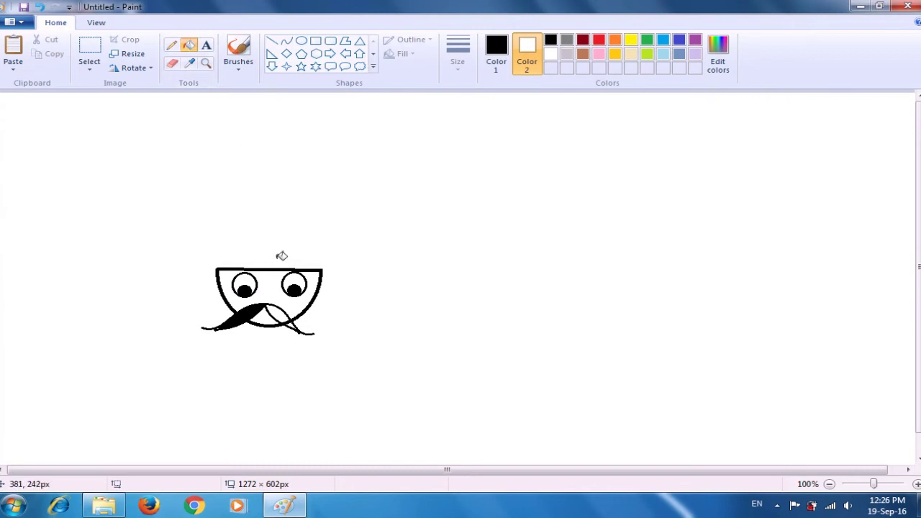
left_click(286, 314)
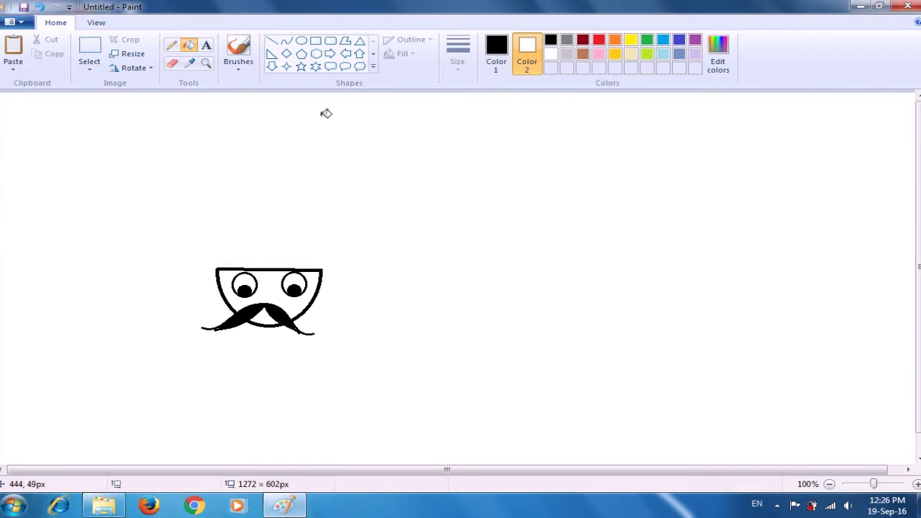
- Draw a three-pointed crown about 118 × 119 px with the Polygon shape, its base resting on the face's flat top edge
left_click(346, 42)
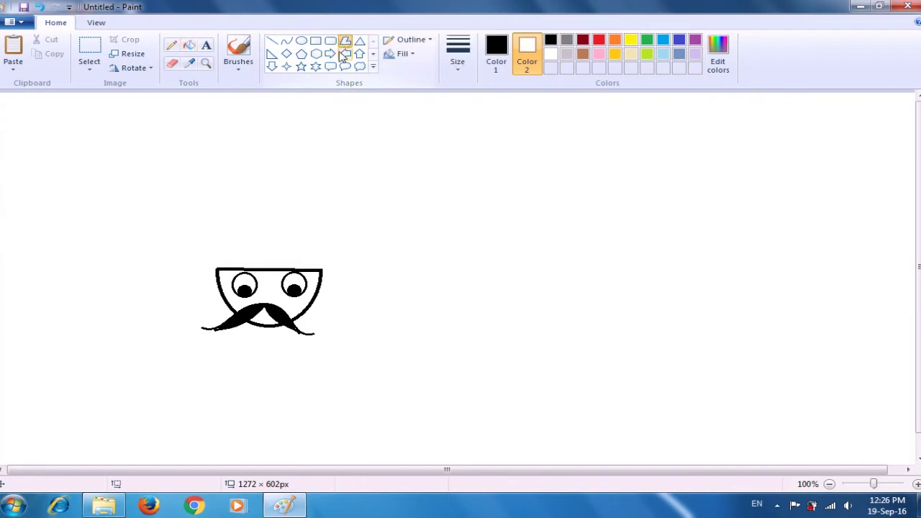
left_click(231, 233)
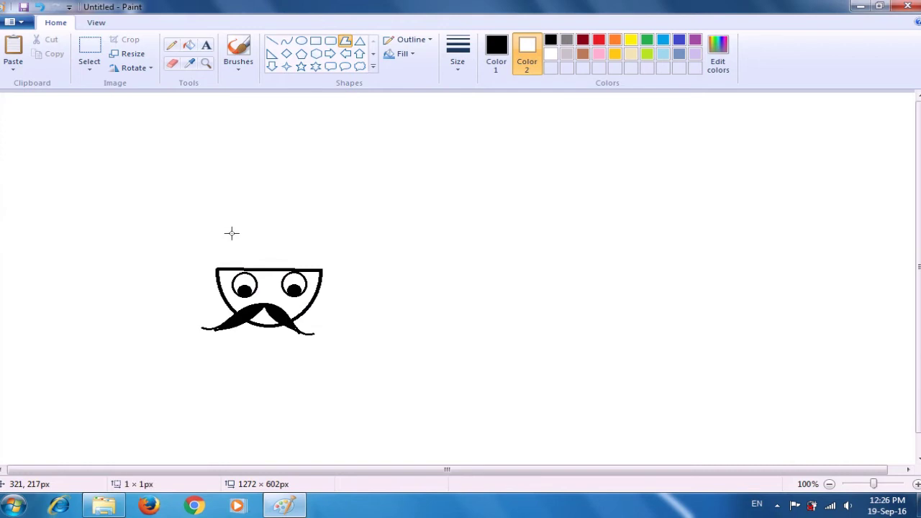
left_click_drag(231, 233, 251, 271)
left_click(290, 268)
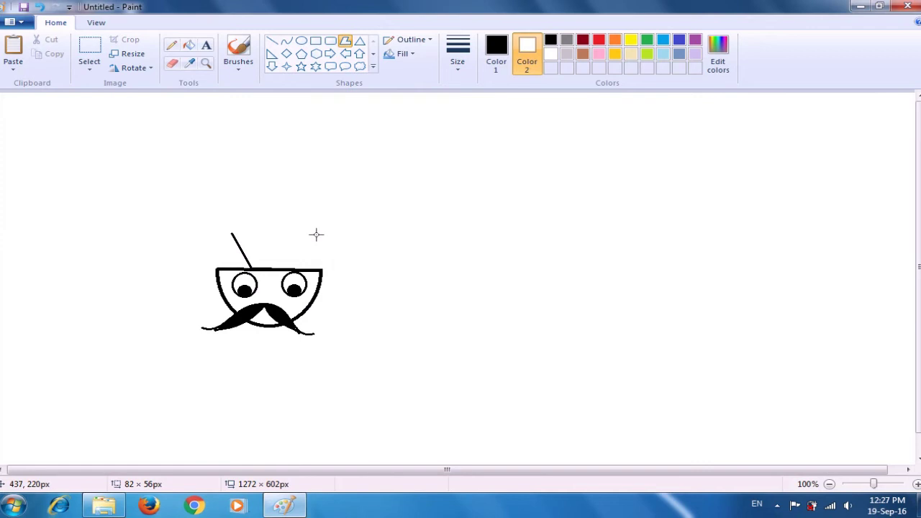
left_click_drag(291, 268, 316, 232)
left_click(285, 243)
left_click(282, 192)
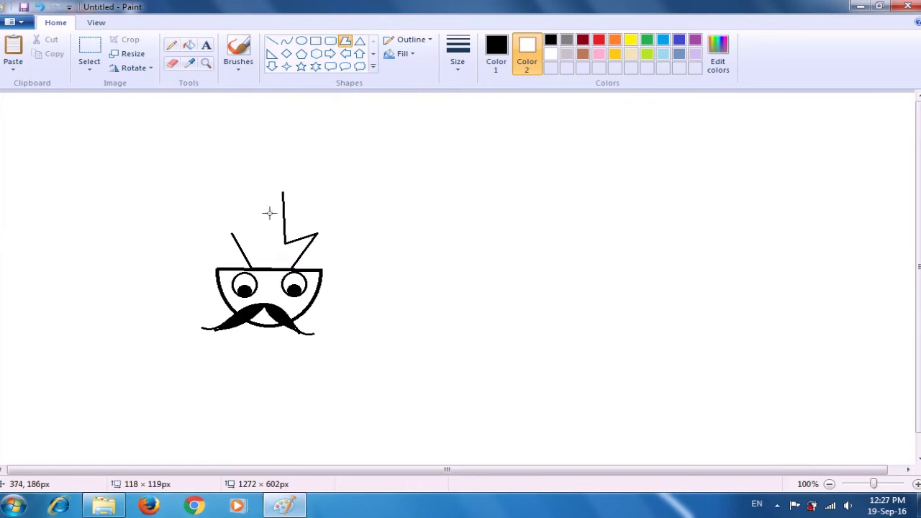
left_click(261, 239)
left_click(231, 234)
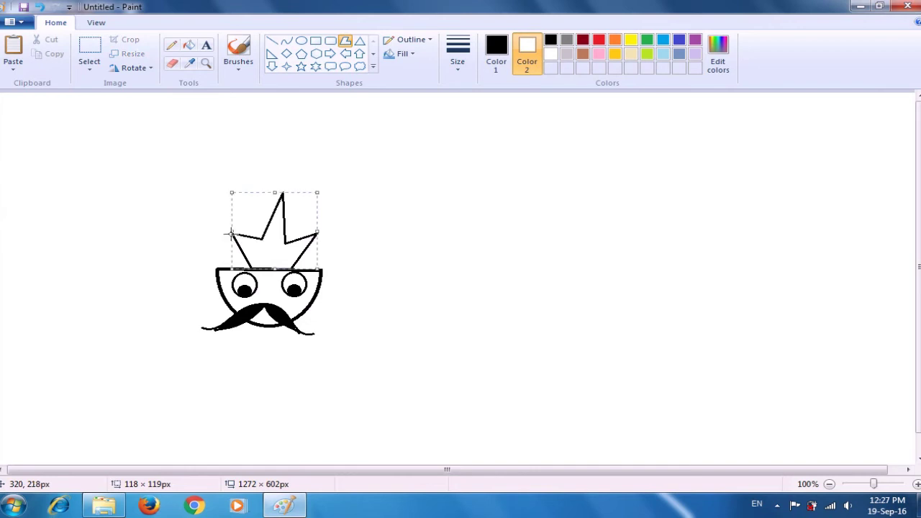
left_click(173, 214)
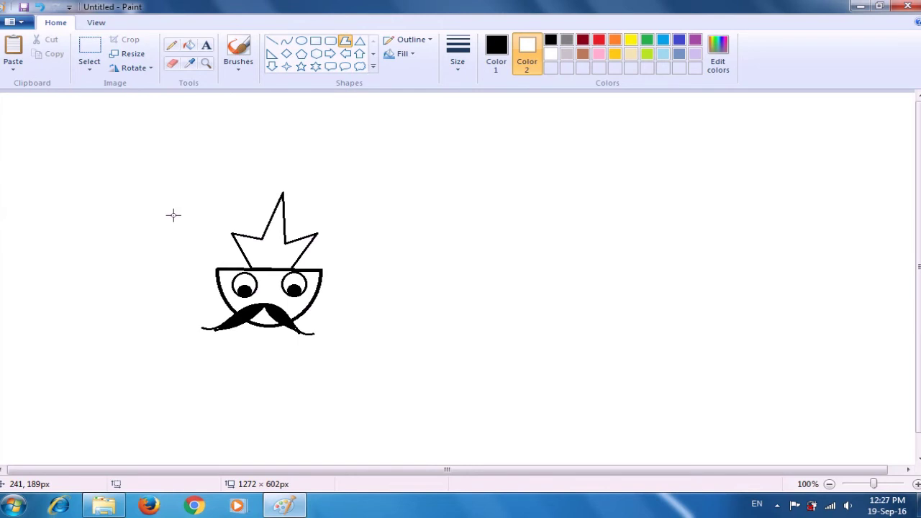
- Set the primary colour to red and fill the crown with it
left_click(189, 46)
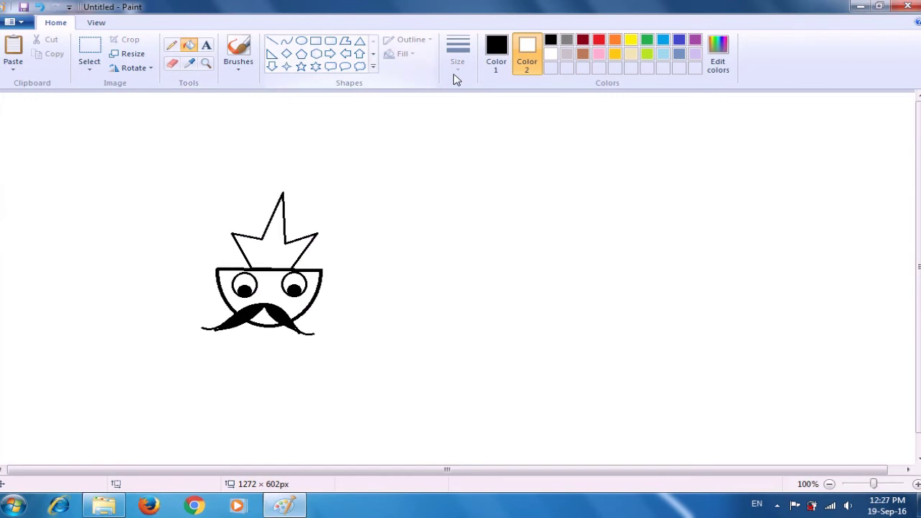
left_click(496, 56)
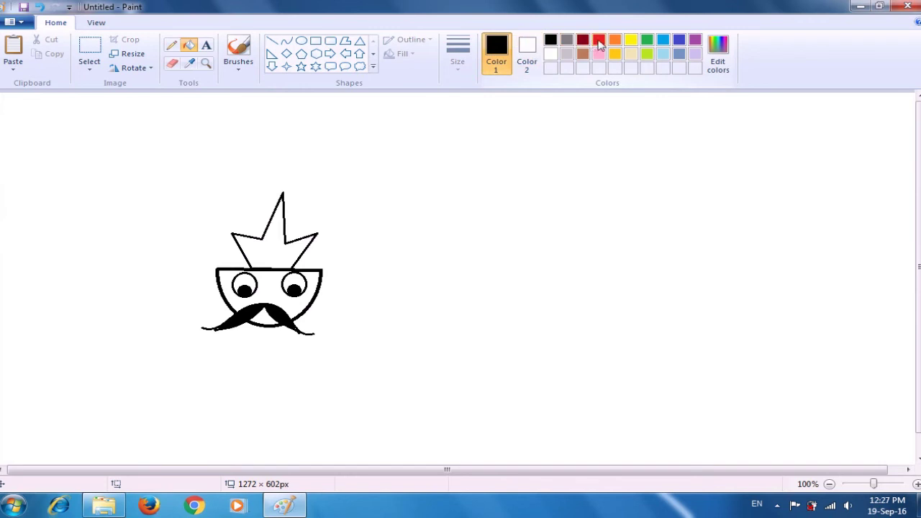
left_click(599, 42)
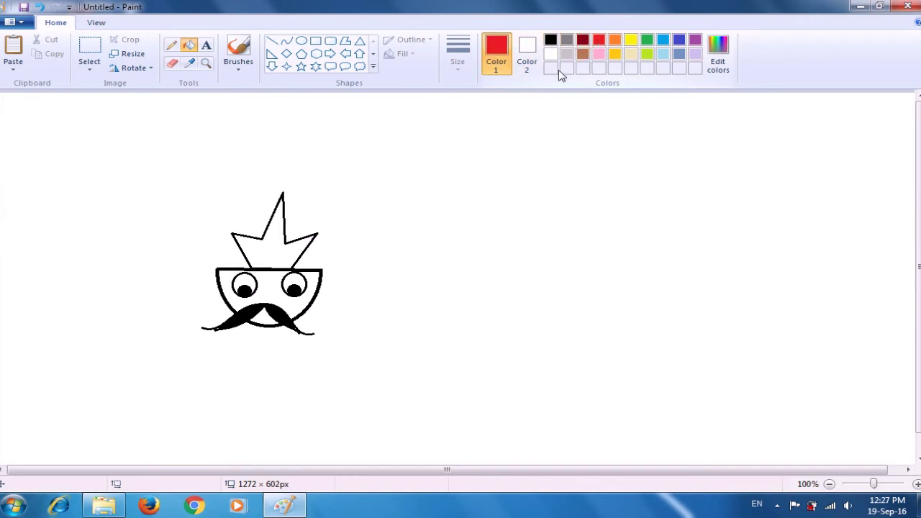
left_click(277, 245)
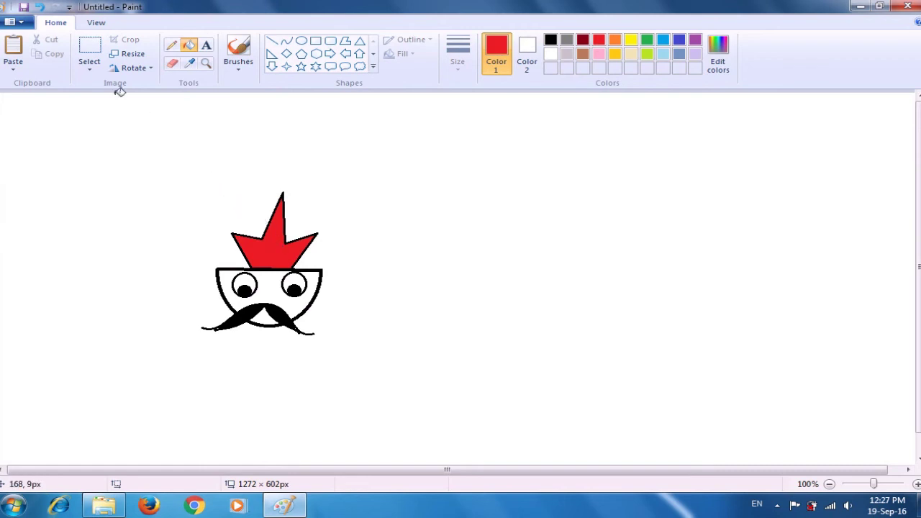
- Copy the whole crowned face with a rectangular selection of about 251 × 317 px and place a pasted copy directly to its right
left_click(90, 57)
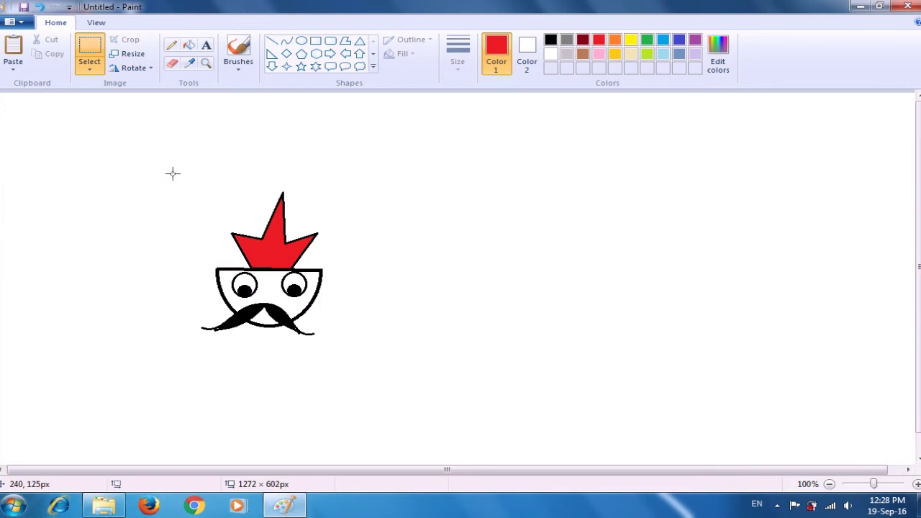
mouse_move(169, 175)
left_mouse_down()
mouse_move(197, 294)
mouse_move(252, 358)
mouse_move(352, 379)
left_mouse_up()
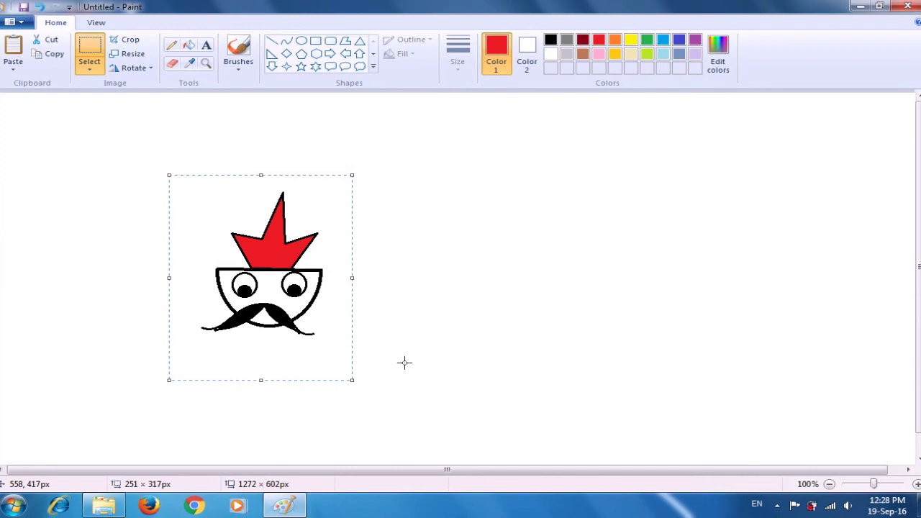
key("ctrl+v")
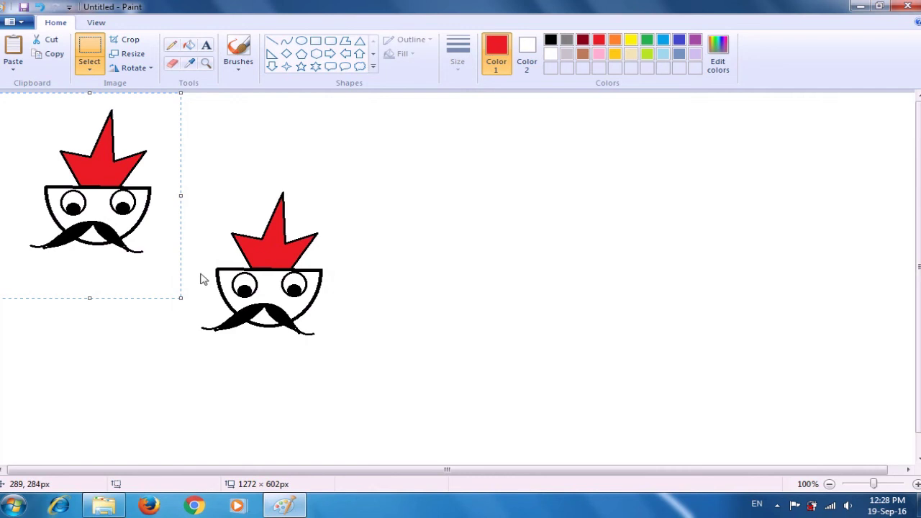
left_click(70, 208)
mouse_move(70, 208)
left_mouse_down()
mouse_move(298, 290)
mouse_move(347, 291)
left_mouse_up()
left_click(587, 178)
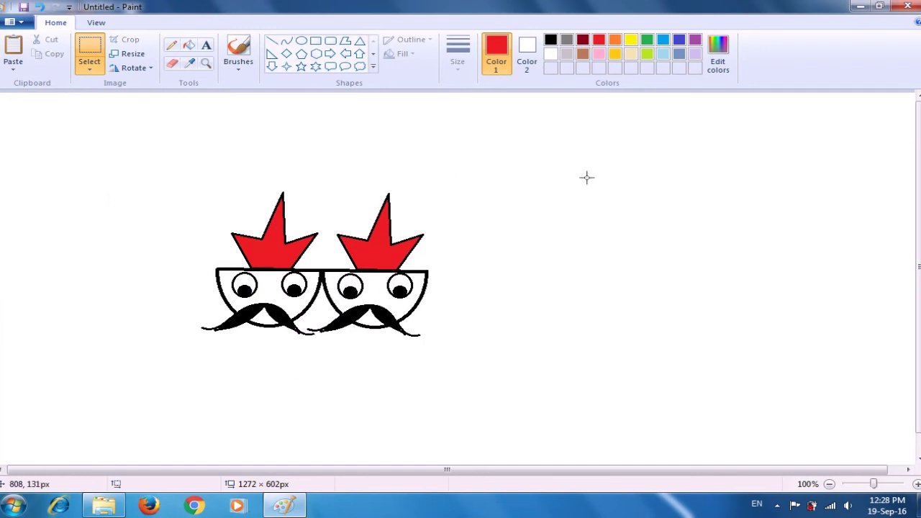
- Paste three more copies of the crowned face and place them side by side to the right, forming a row of five
key("ctrl+v")
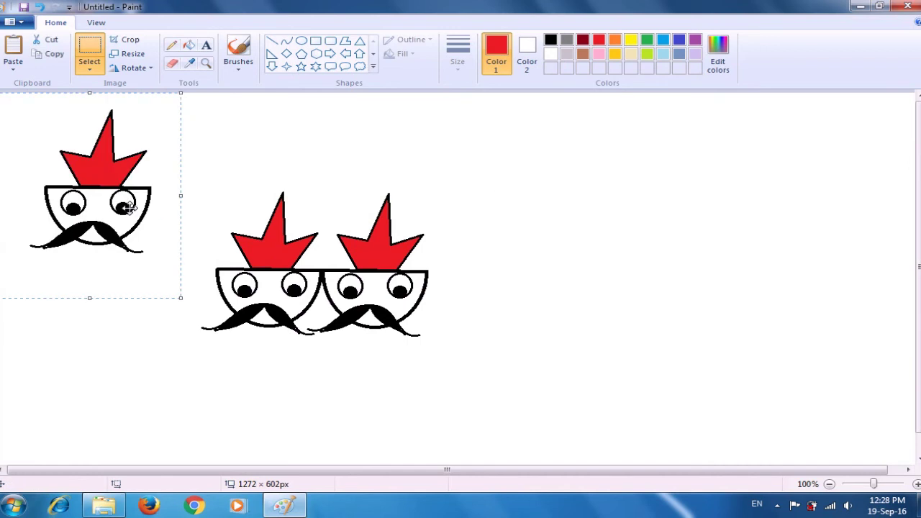
left_click_drag(101, 207, 484, 290)
left_click(644, 171)
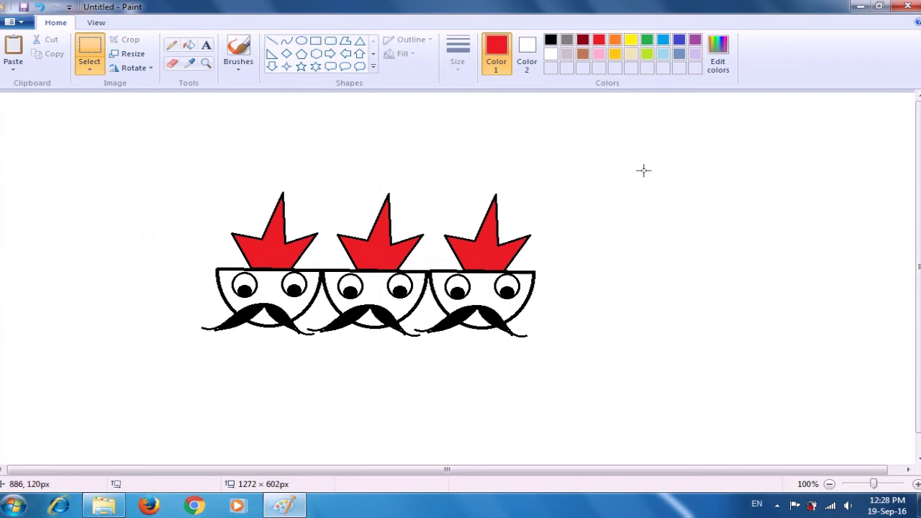
key("ctrl+v")
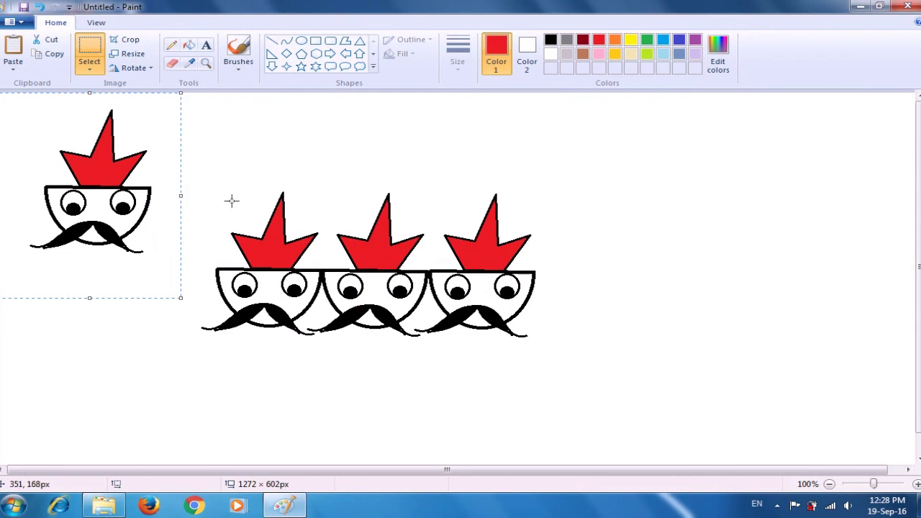
left_click_drag(119, 198, 609, 283)
left_click(727, 200)
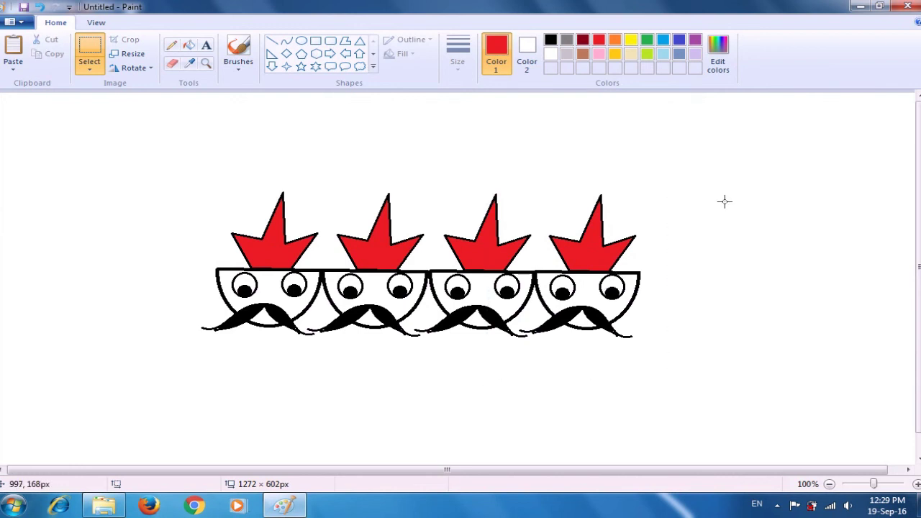
key("ctrl+v")
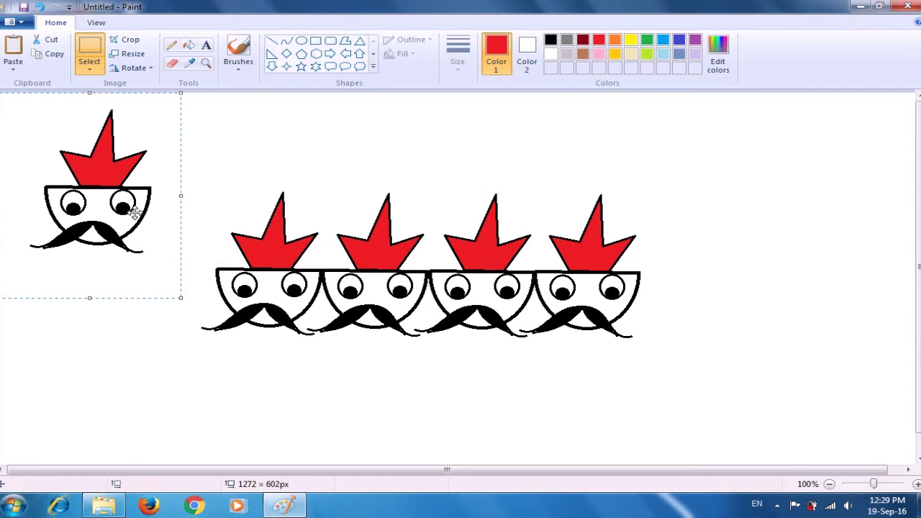
mouse_move(121, 211)
left_mouse_down()
mouse_move(428, 240)
mouse_move(713, 294)
left_mouse_up()
left_click_drag(591, 178, 774, 384)
left_click(816, 230)
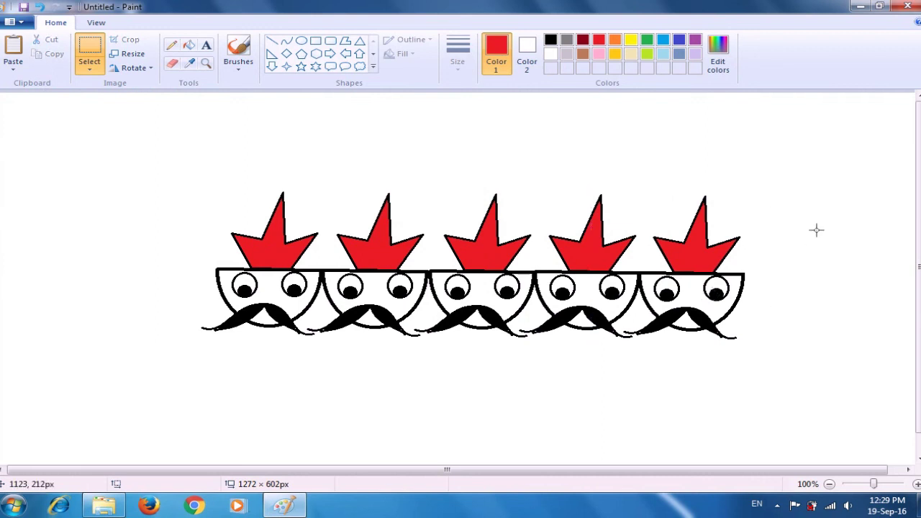